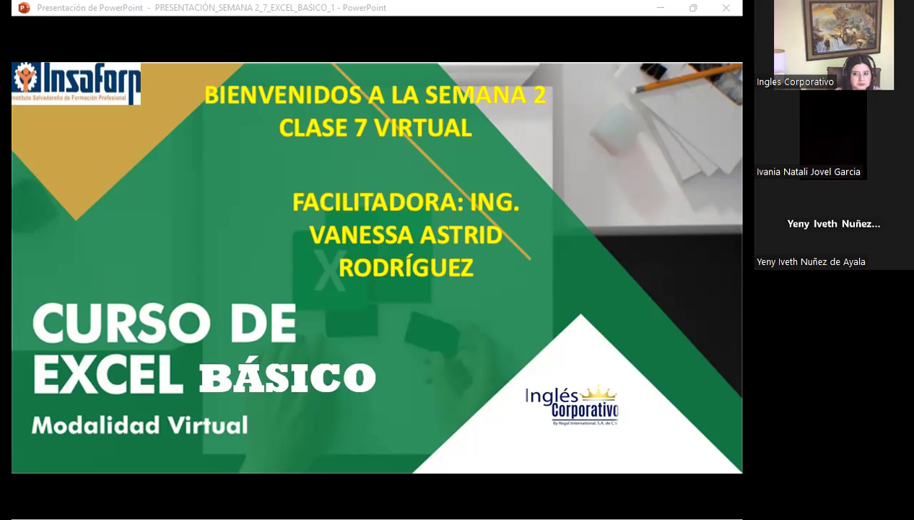
Step: Bring the class presentation window into focus
left_click(408, 352)
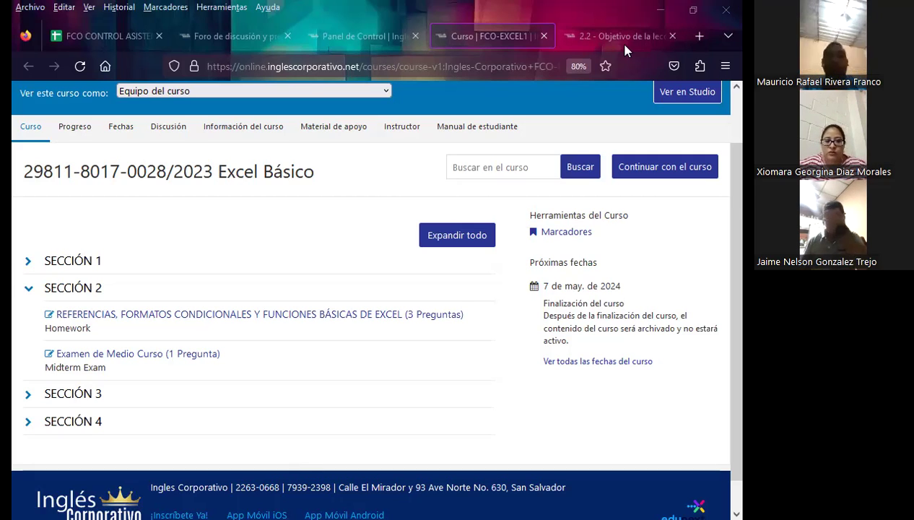
Step: Open the lesson 2.2 page on references and scroll to its =B5*C5 example figure
left_click(616, 37)
scroll(295, 323, "down", 3)
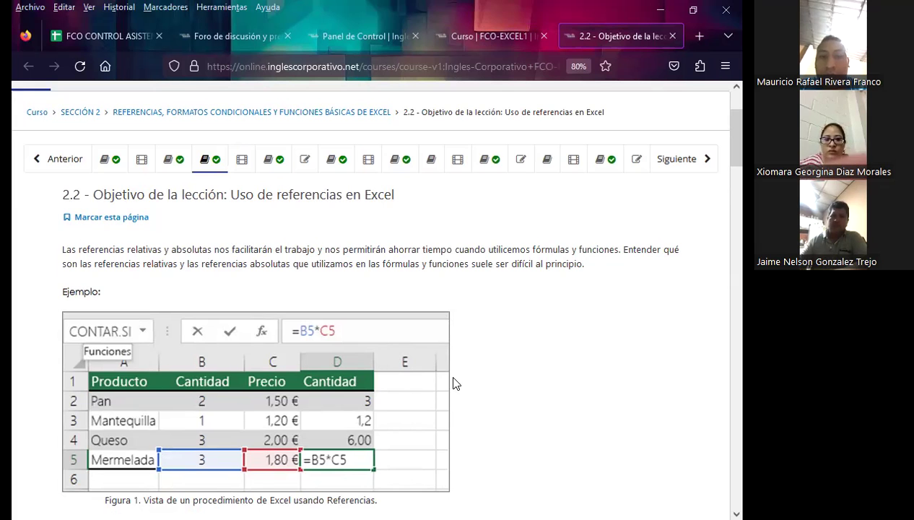
Step: Scroll through the lesson's steps 01–03, down to the absolute $B$2 example
scroll(455, 383, "down", 1)
scroll(455, 383, "down", 3)
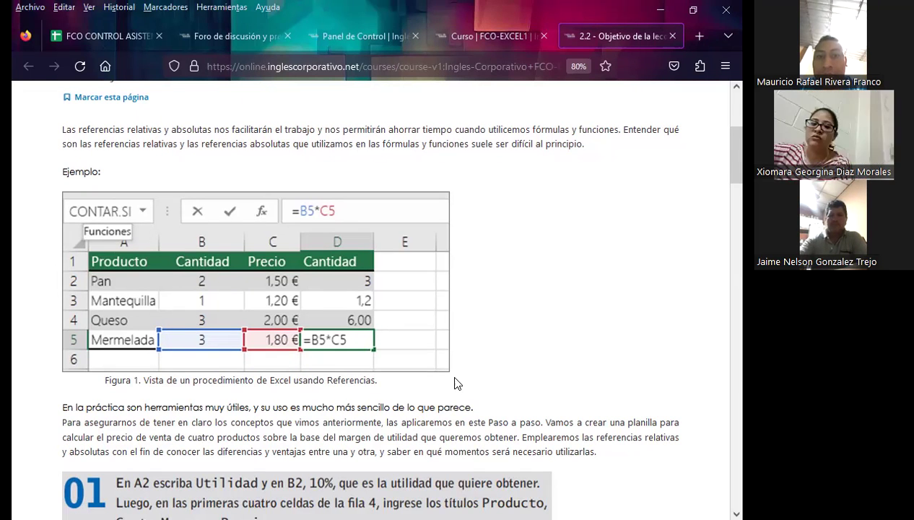
scroll(477, 372, "down", 2)
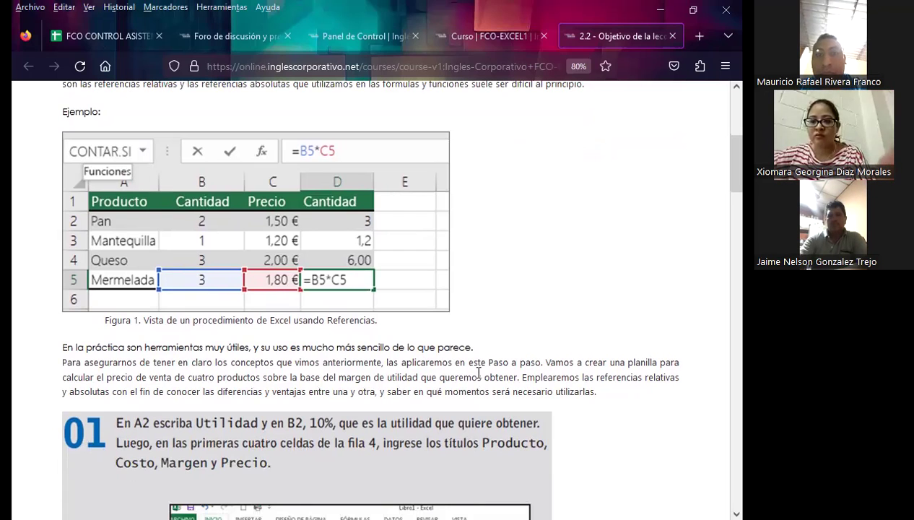
scroll(478, 372, "down", 4)
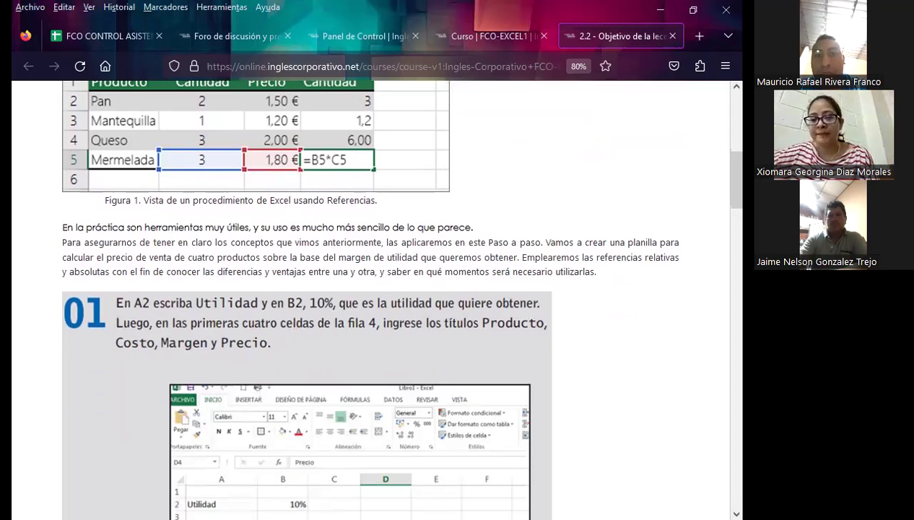
scroll(171, 347, "down", 4)
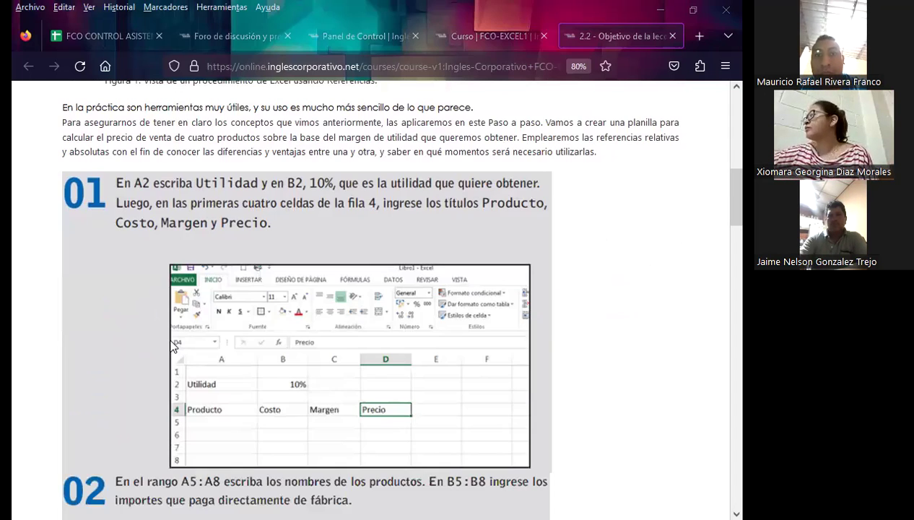
scroll(357, 328, "down", 5)
scroll(357, 328, "down", 4)
scroll(367, 330, "down", 2)
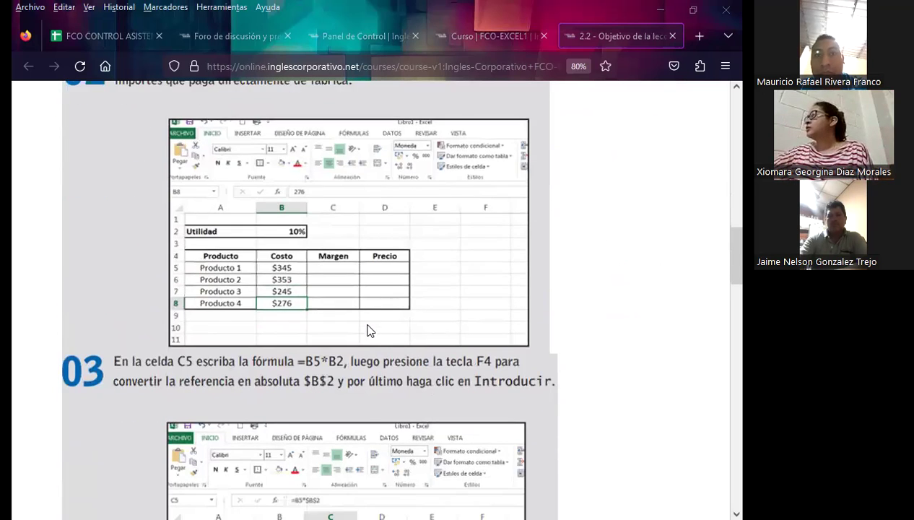
scroll(366, 330, "down", 2)
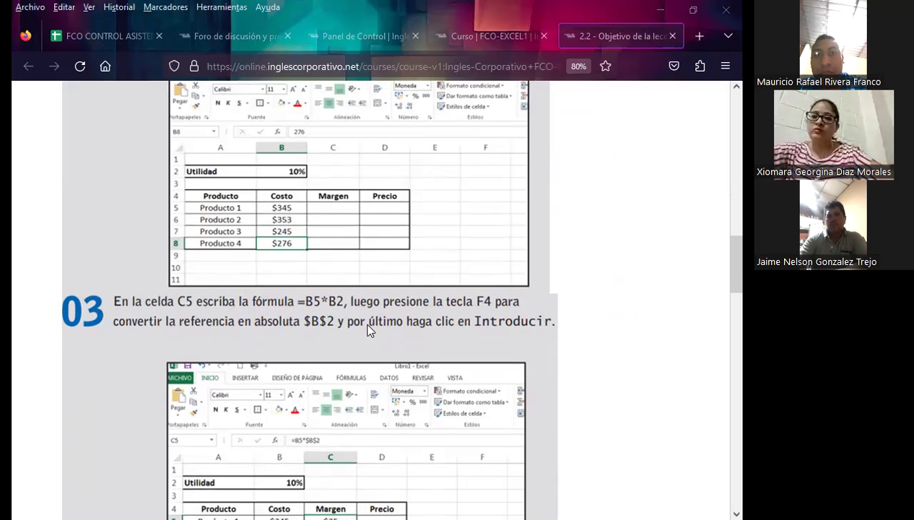
scroll(368, 330, "down", 2)
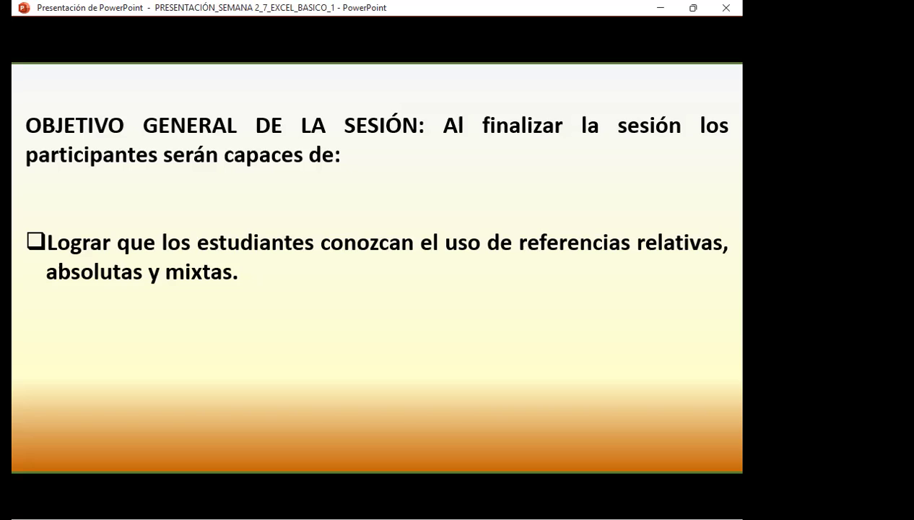
Step: Advance the slideshow to the 'Fórmulas con referencia absoluta' slide
key("Right")
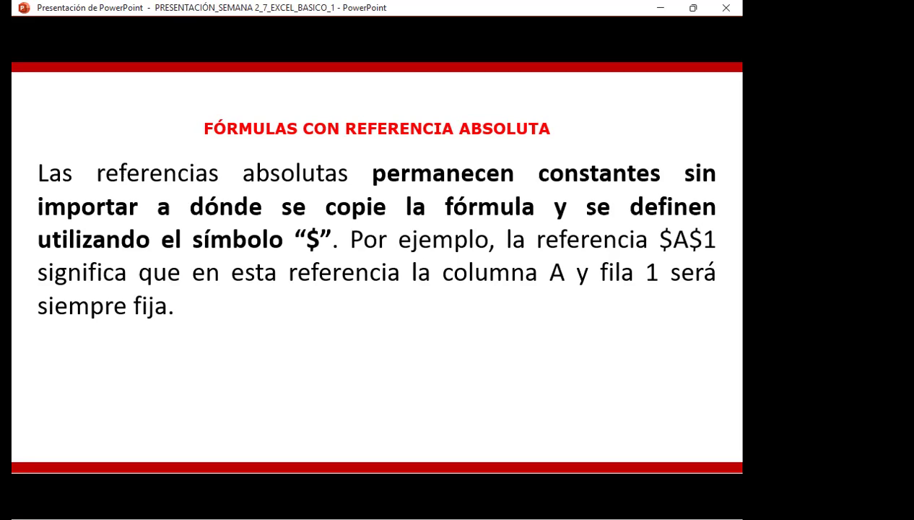
Step: Advance the slideshow to the 'Referencia mixta' slide
key("Right")
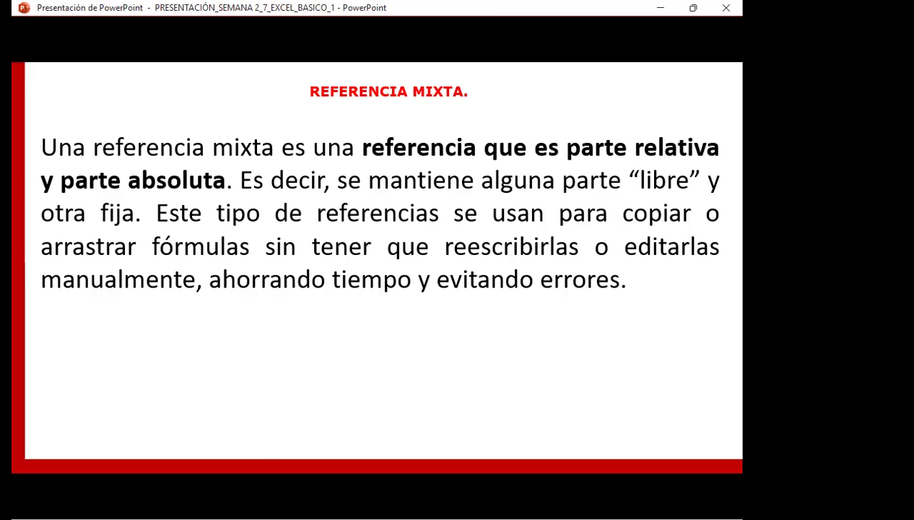
Step: Advance to the slide showing the 1–10 by 1–5 multiplication table
key("Right")
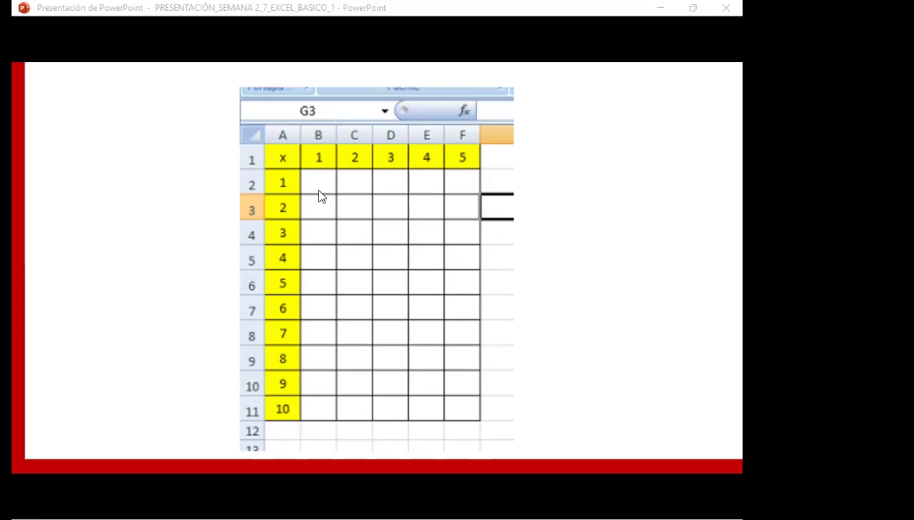
Step: Switch from the presentation to the Excel workbook's ABSOLUTA 1 sales sheet
left_click(281, 182)
key("alt+Tab")
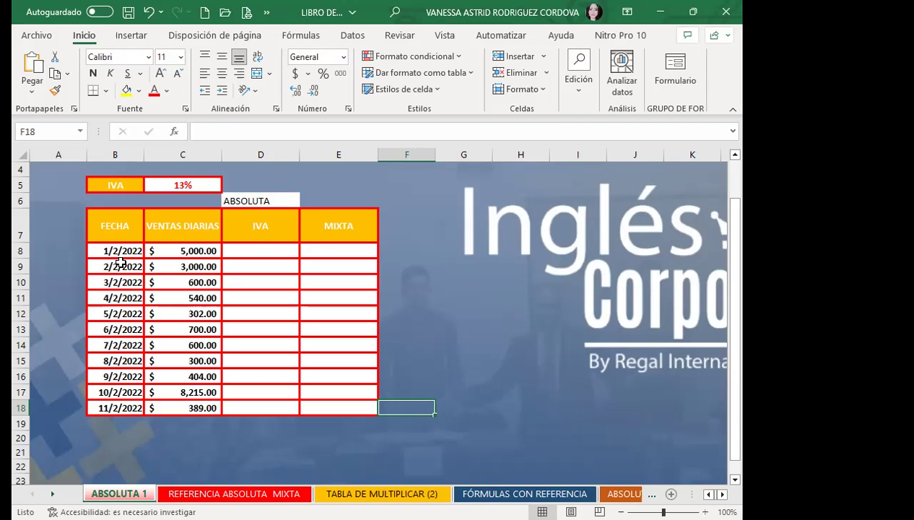
left_click(123, 247)
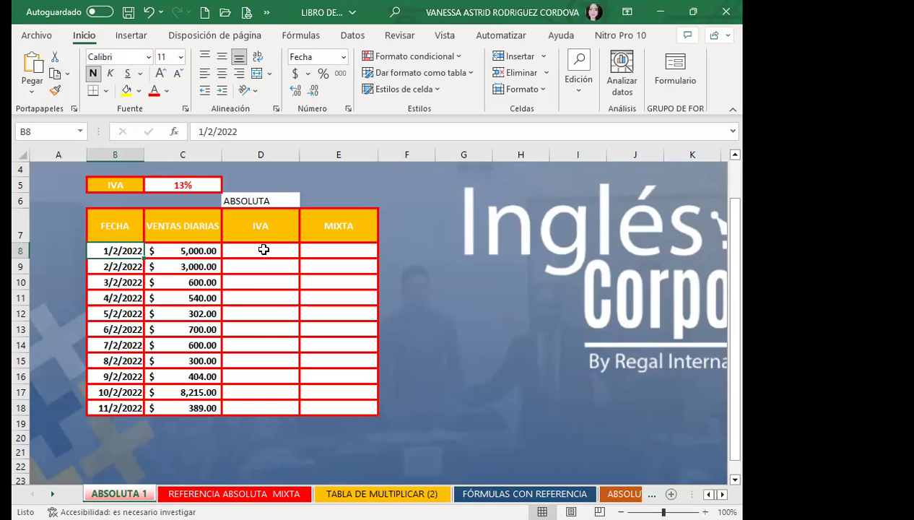
Step: Enter =C8*C5 in D8 to get the first sale's IVA of $650.0
left_click(272, 225)
left_click(264, 249)
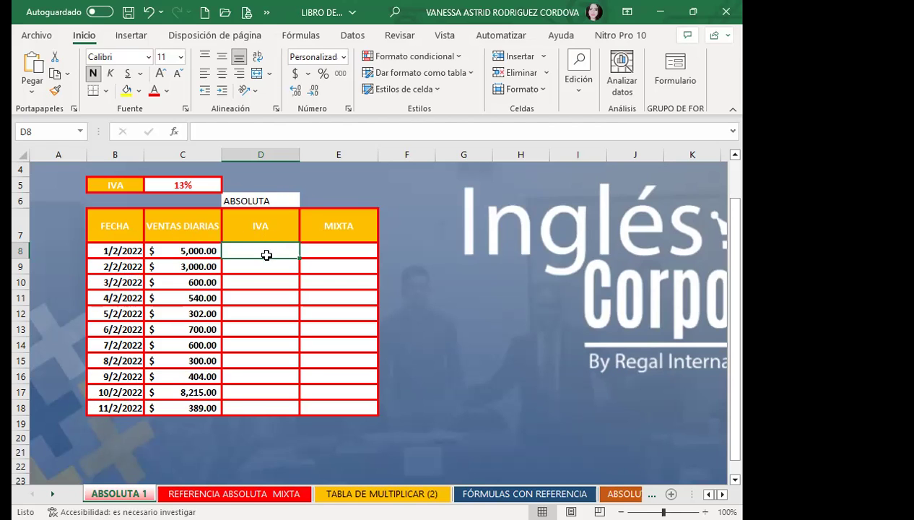
type("=")
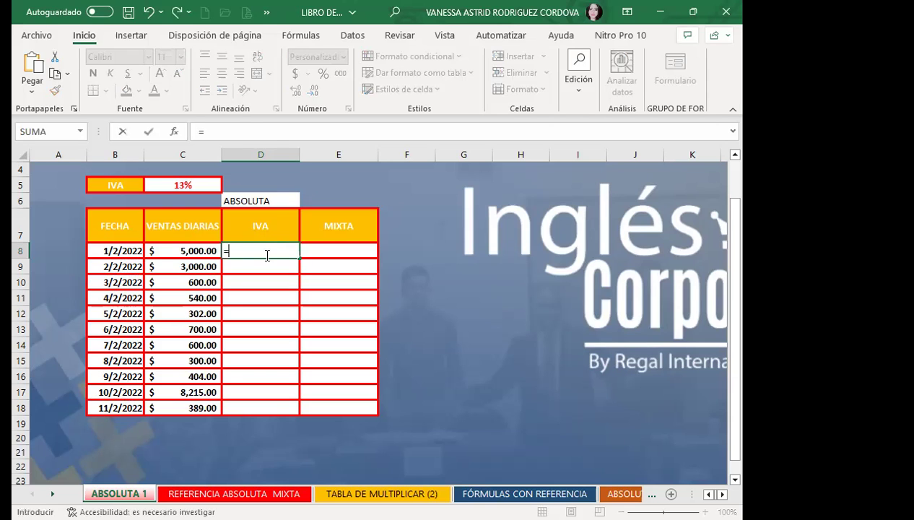
left_click(190, 258)
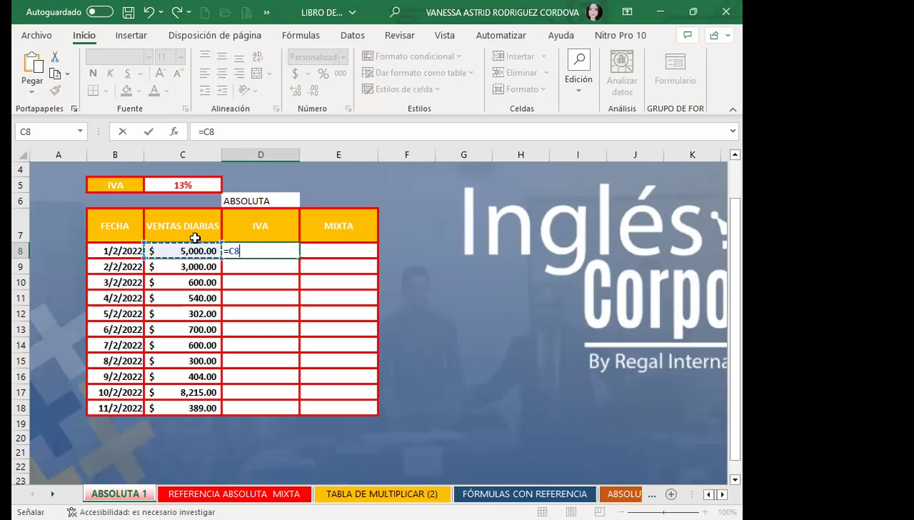
type("*")
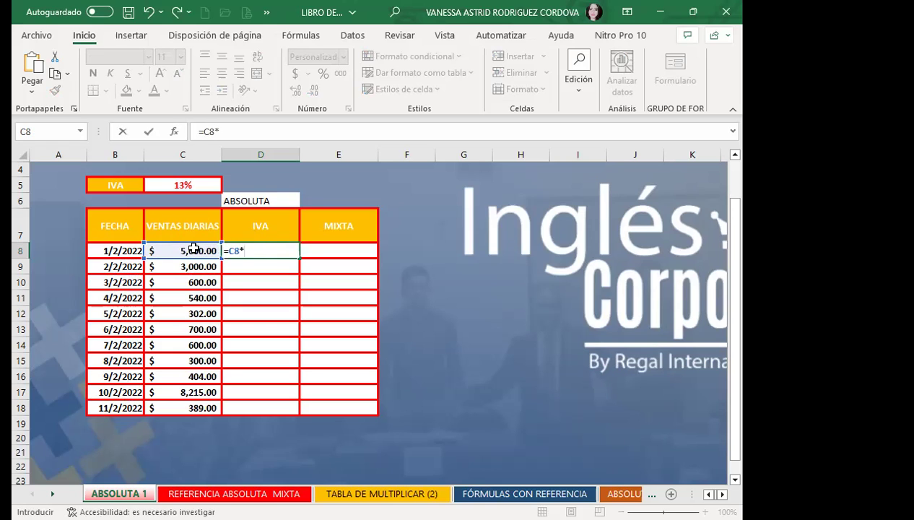
left_click(175, 184)
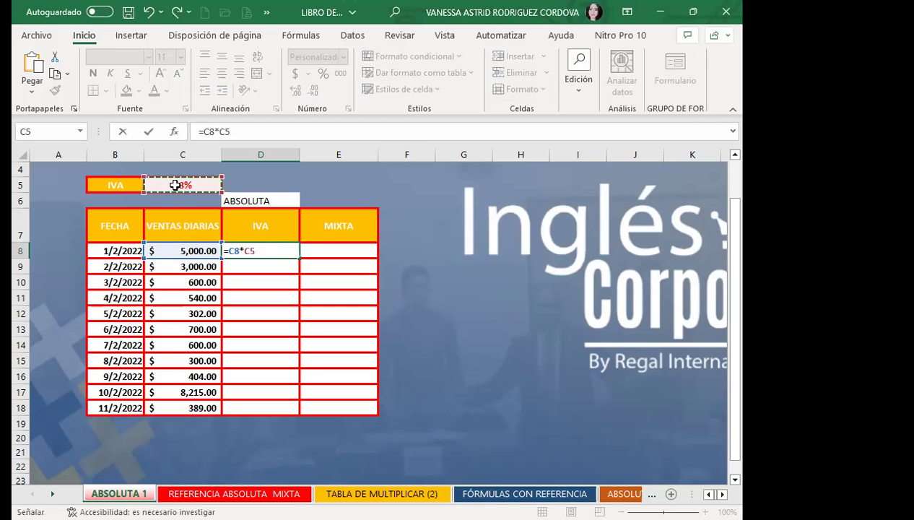
key("Return")
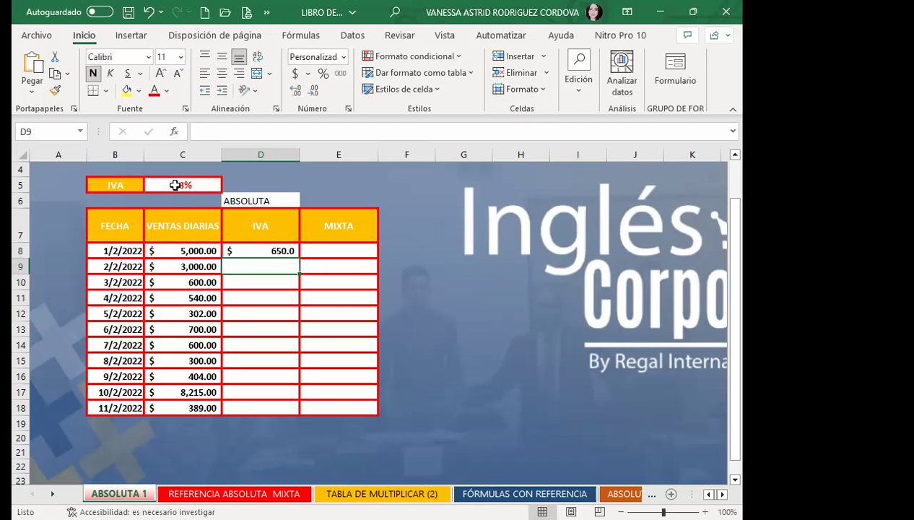
left_click(246, 250)
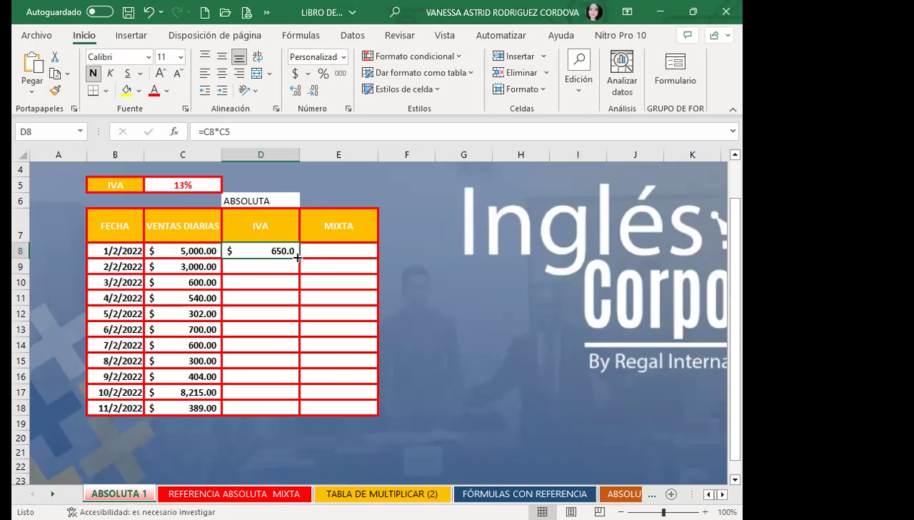
Step: Fill D8's formula down, spot the #¡VALOR! error in D11, undo, and re-edit D8
double_click(297, 256)
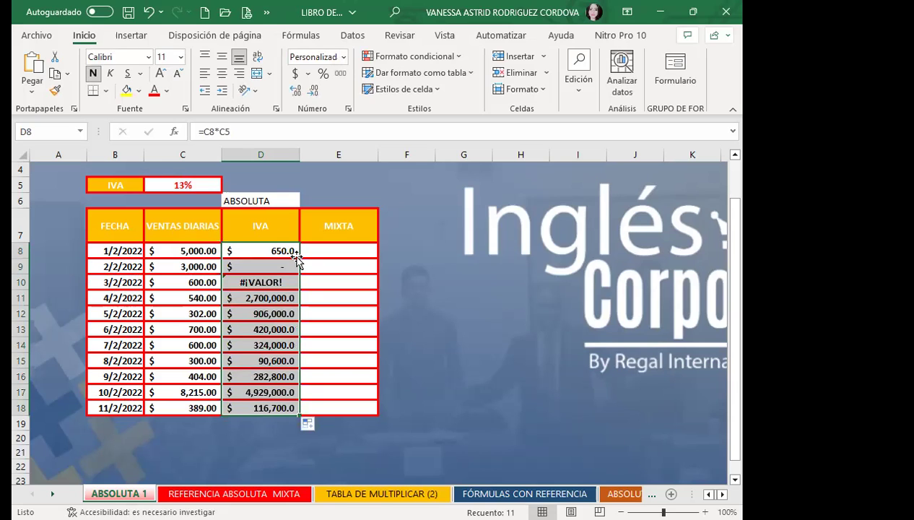
left_click(285, 298)
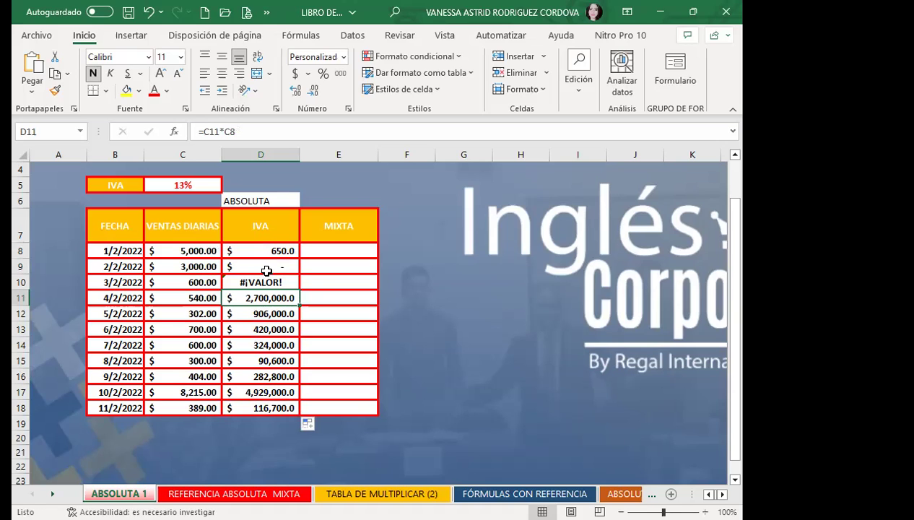
key("ctrl+z")
double_click(260, 251)
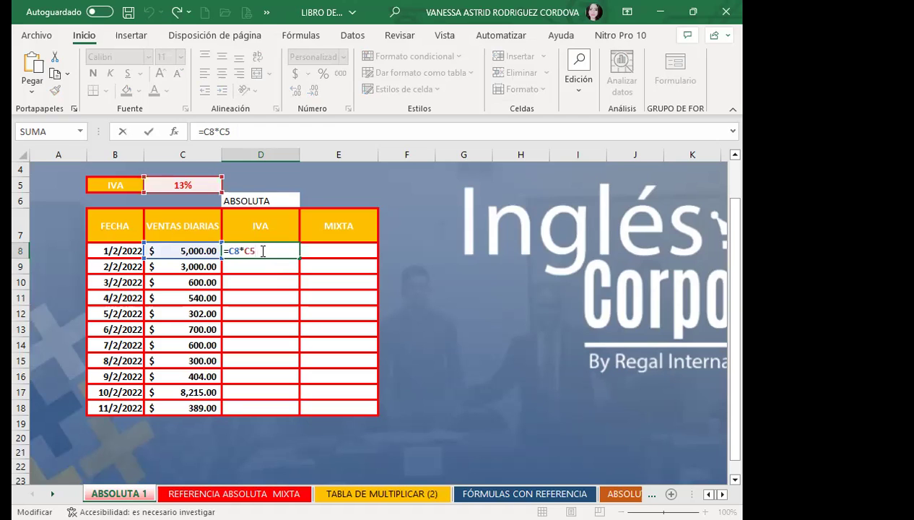
Step: Lock the rate with F4 so D8 reads =C8*$C$5
key("F4")
key("Return")
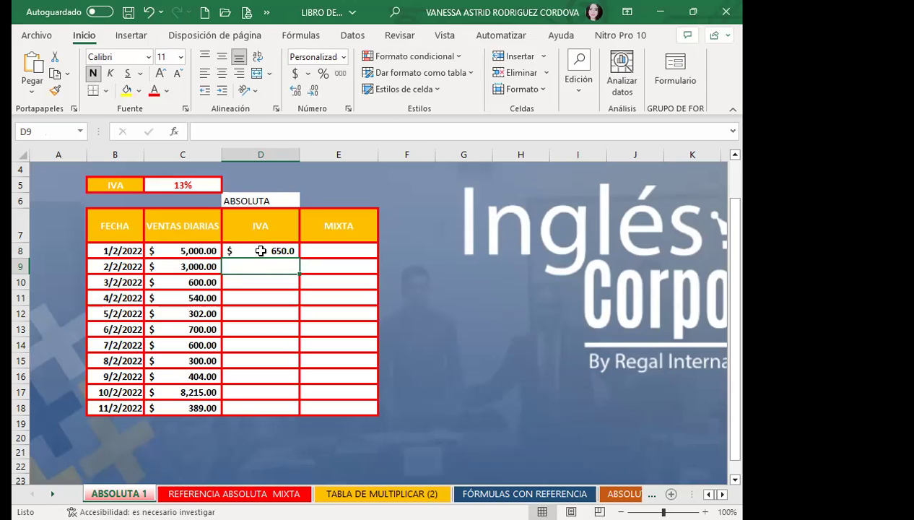
Step: Copy D8's =C8*$C$5 down to D18 and check the formula copied into D9
left_click(261, 250)
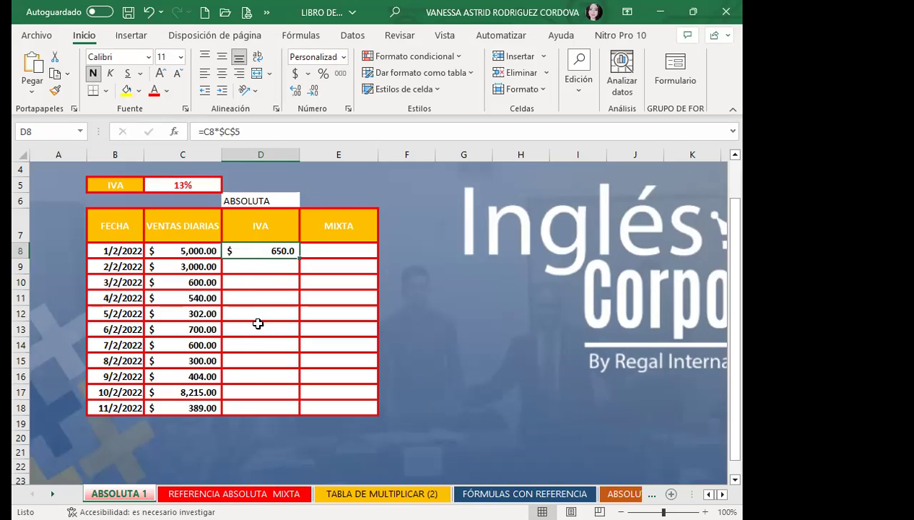
double_click(300, 258)
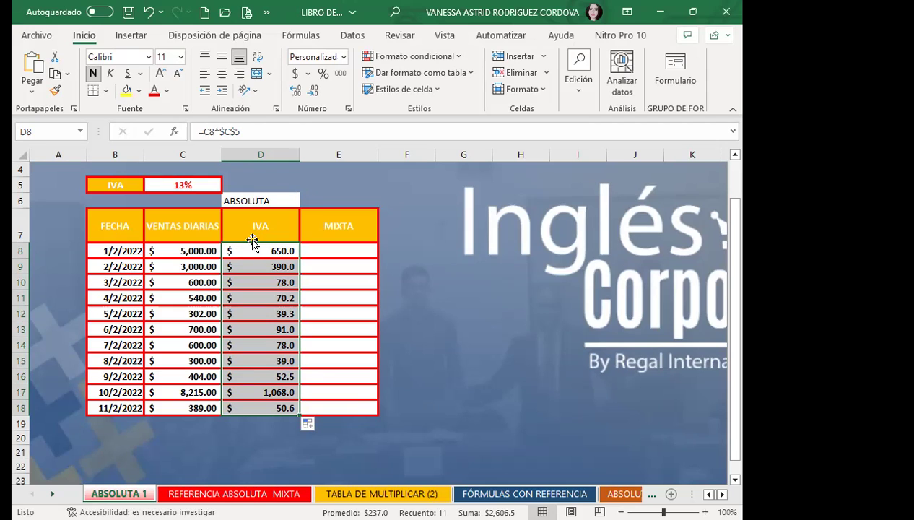
left_click(257, 265)
left_click(269, 297)
left_click(274, 314)
left_click(266, 251)
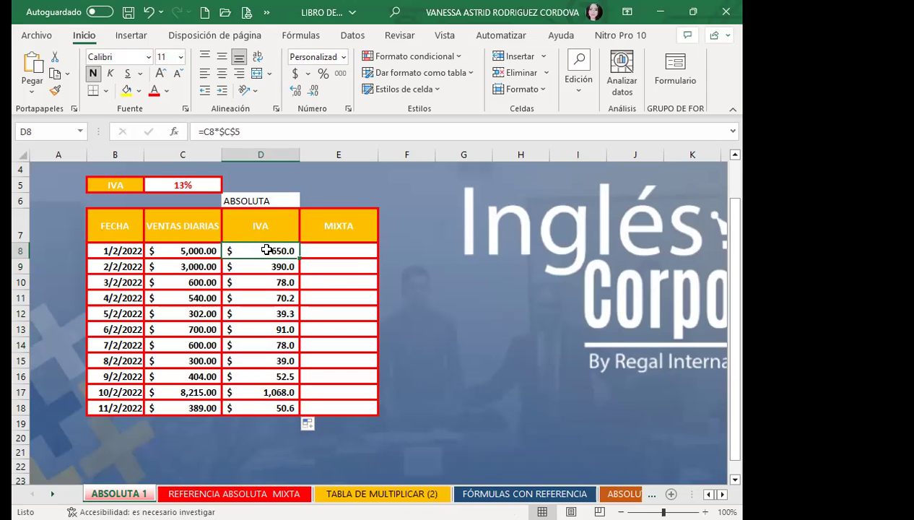
left_click(178, 250)
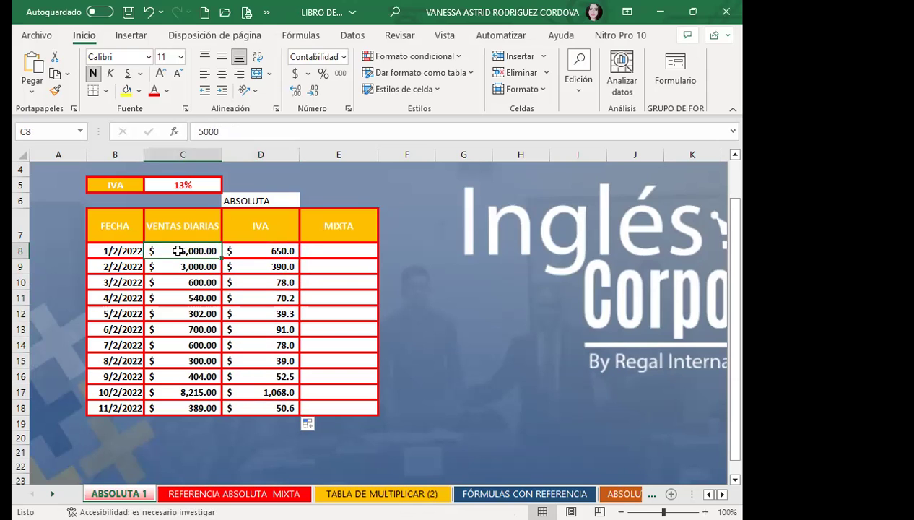
left_click(182, 264)
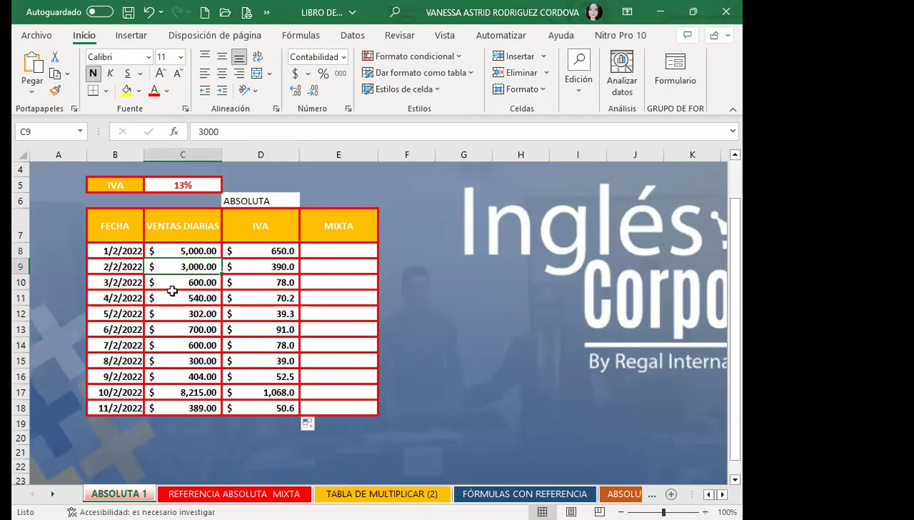
left_click(178, 237)
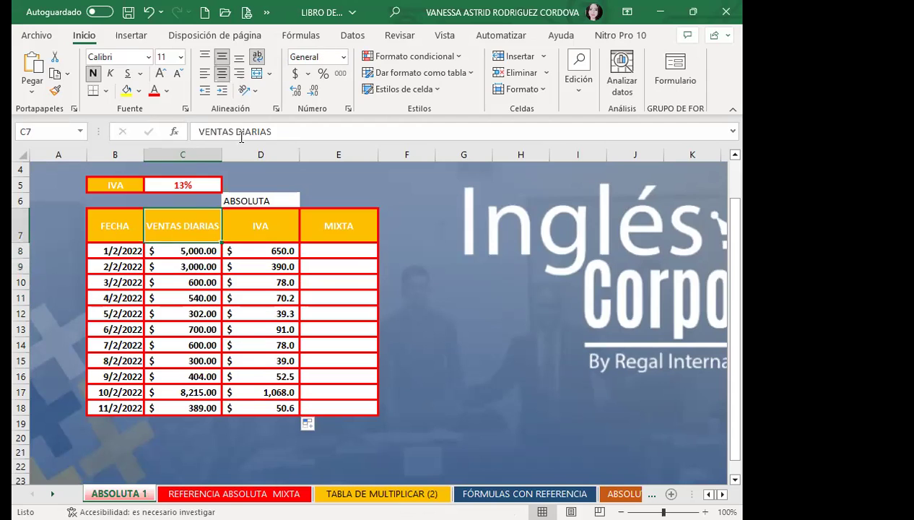
left_click(167, 249)
left_click(169, 266)
left_click(168, 280)
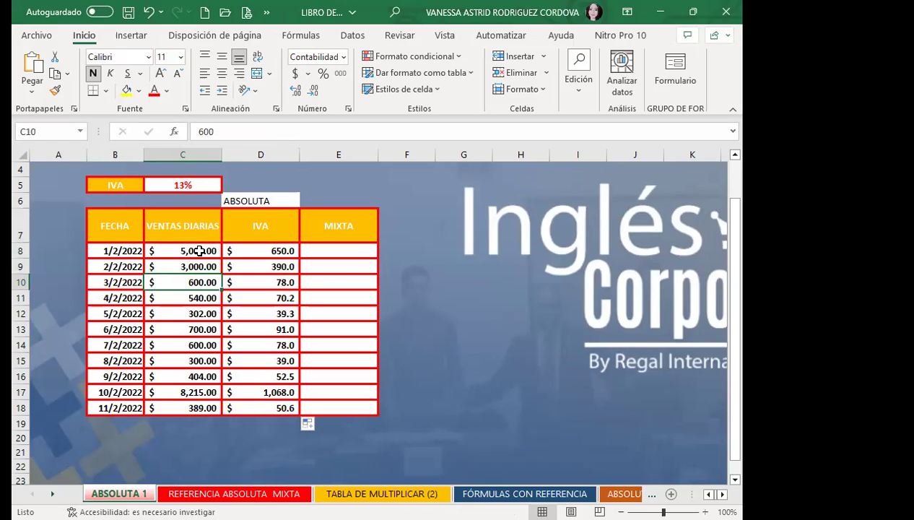
left_click(252, 249)
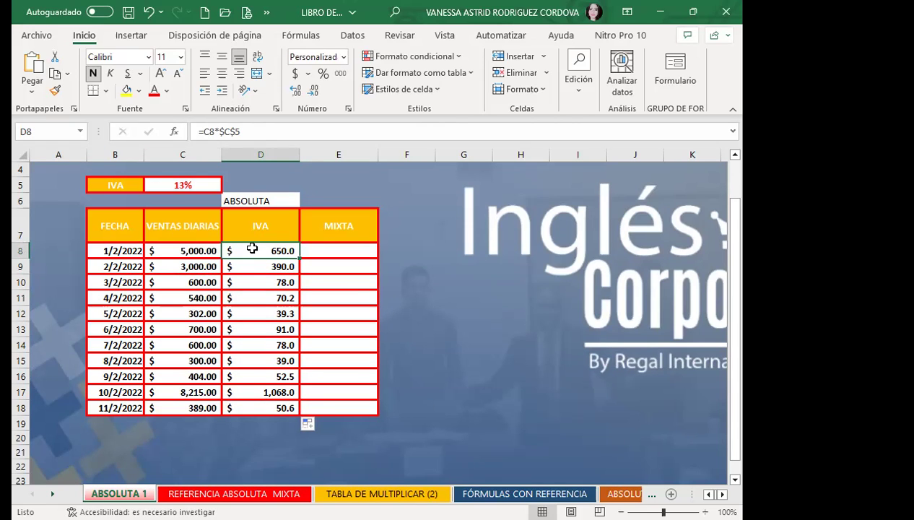
left_click(341, 249)
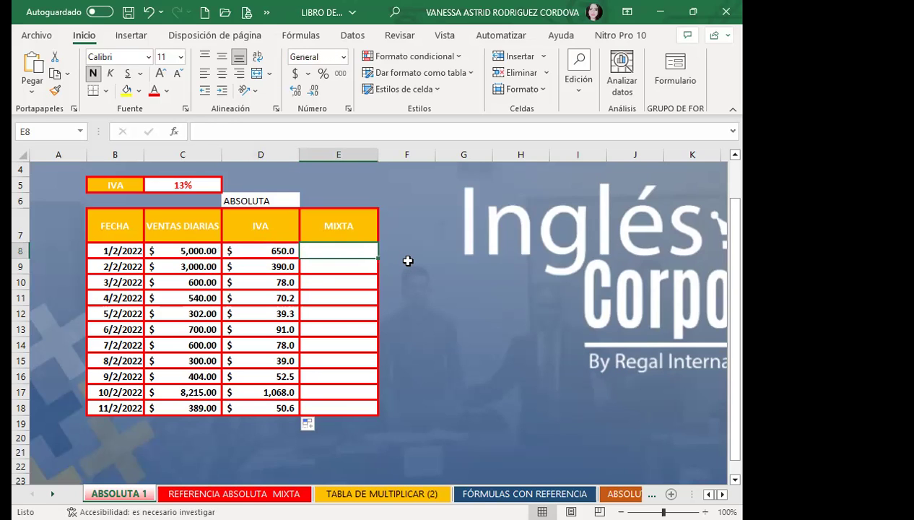
Step: Enter =C8*C$5 in E8, locking only the rate's row, giving $650.00
type("=")
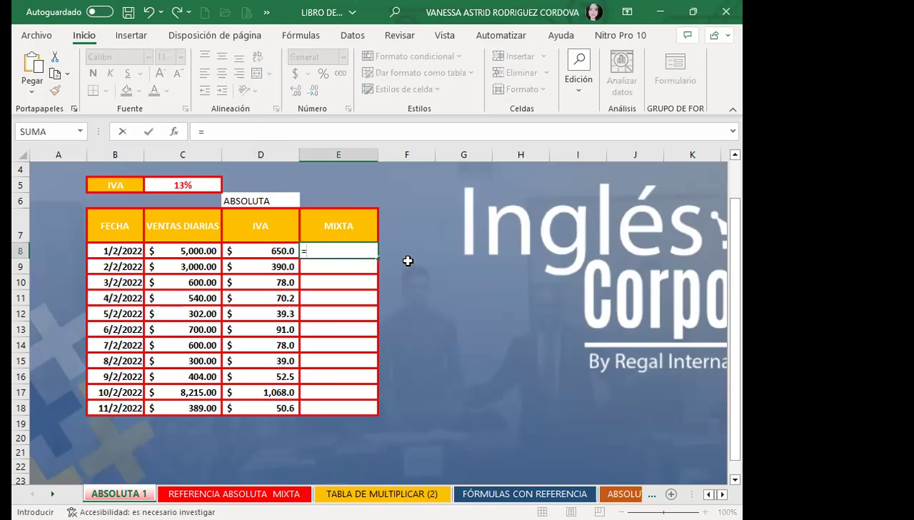
left_click(167, 250)
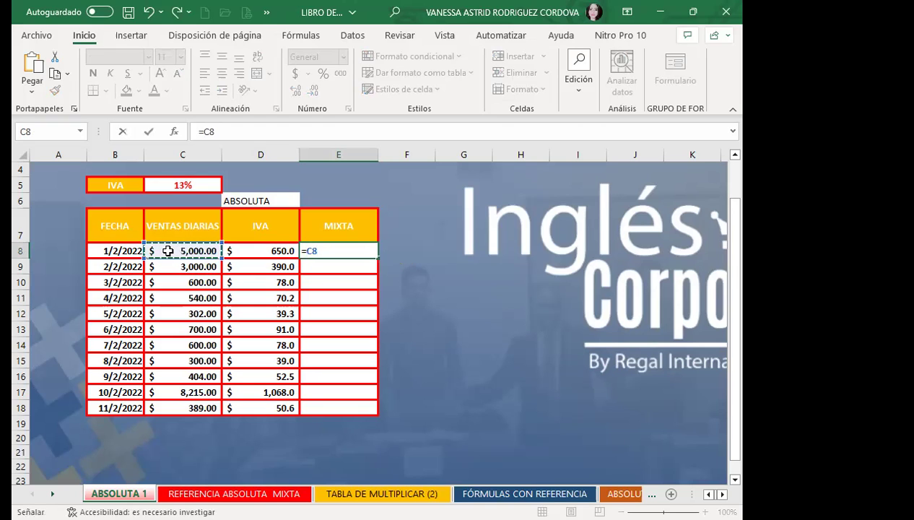
type("*")
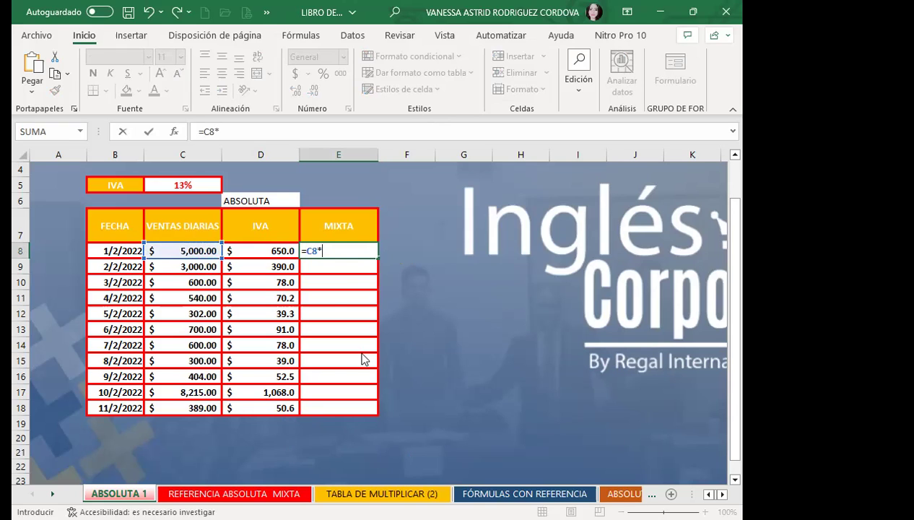
left_click(207, 185)
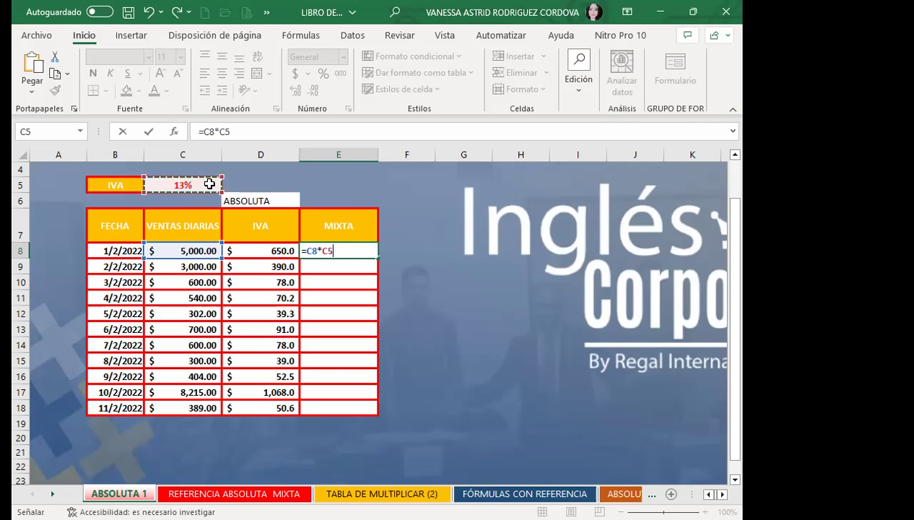
key("F4")
key("F4")
key("Return")
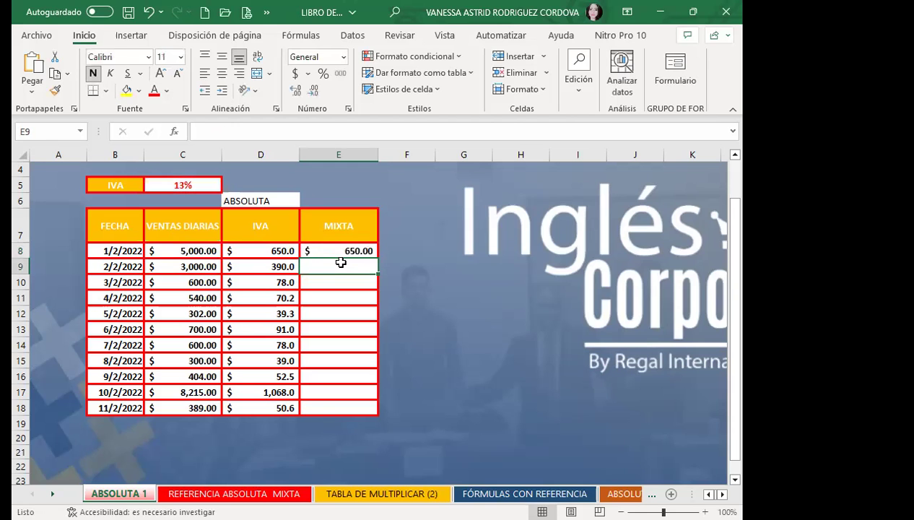
left_click(337, 246)
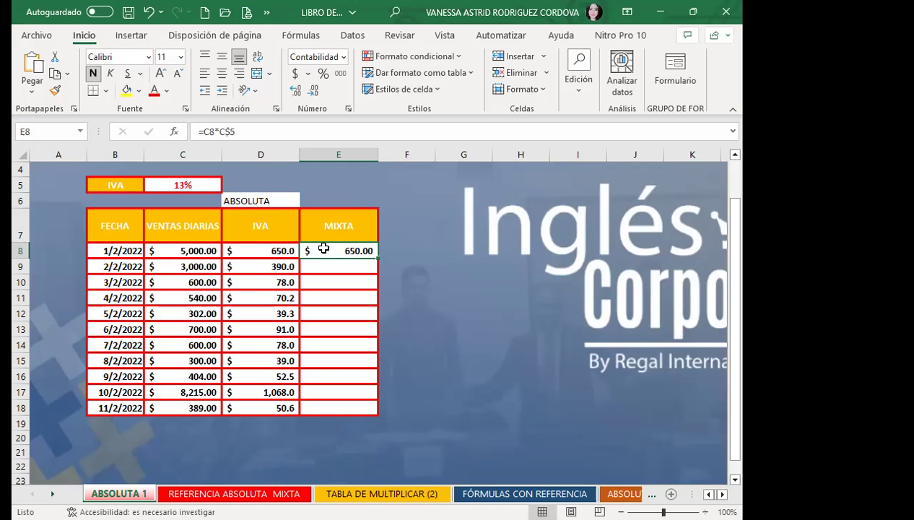
Step: Fill E8's mixed formula down to E18, then check the formulas in E14, E11 and E8
double_click(377, 256)
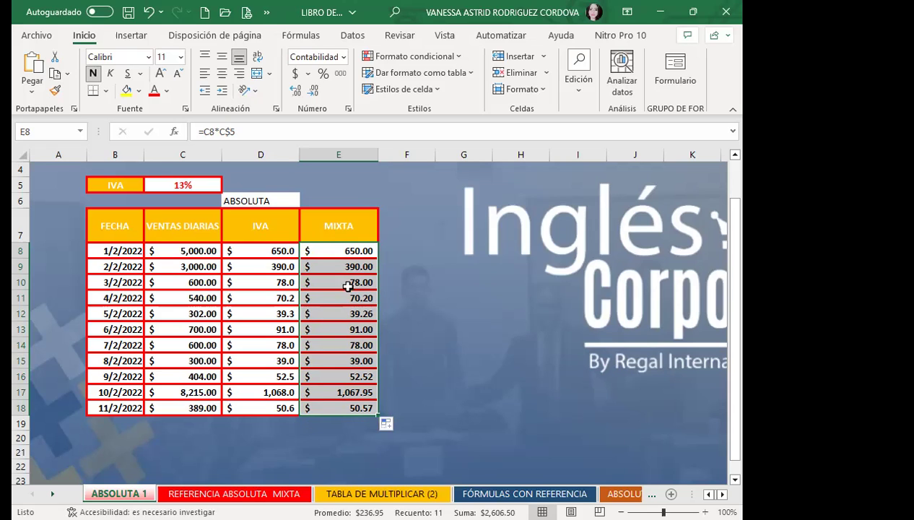
left_click(336, 341)
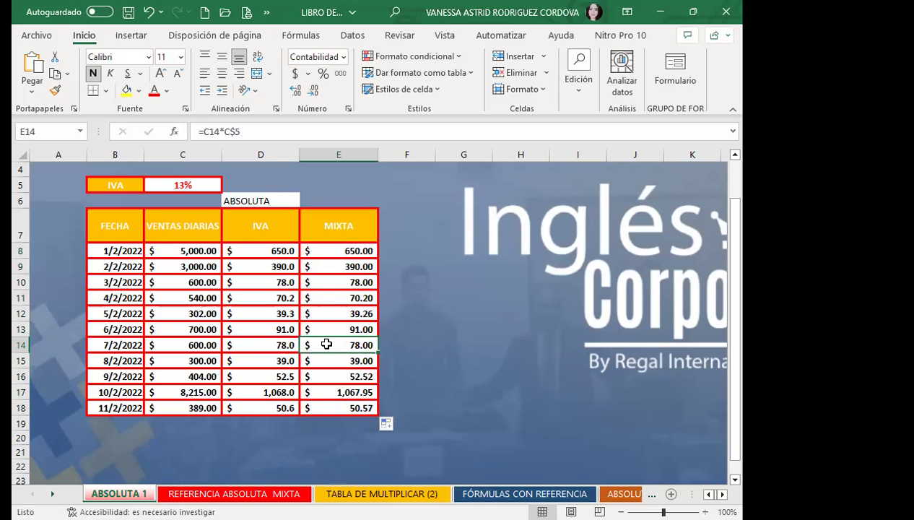
left_click(332, 293)
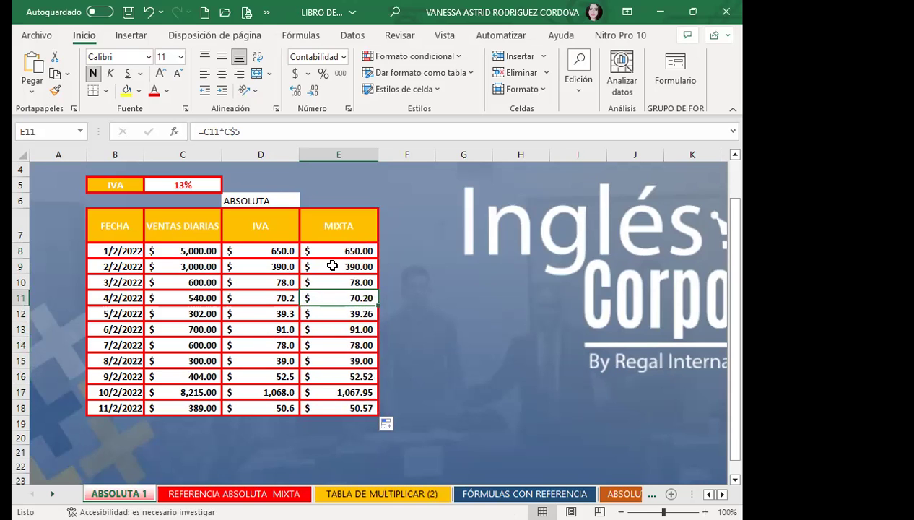
left_click(339, 250)
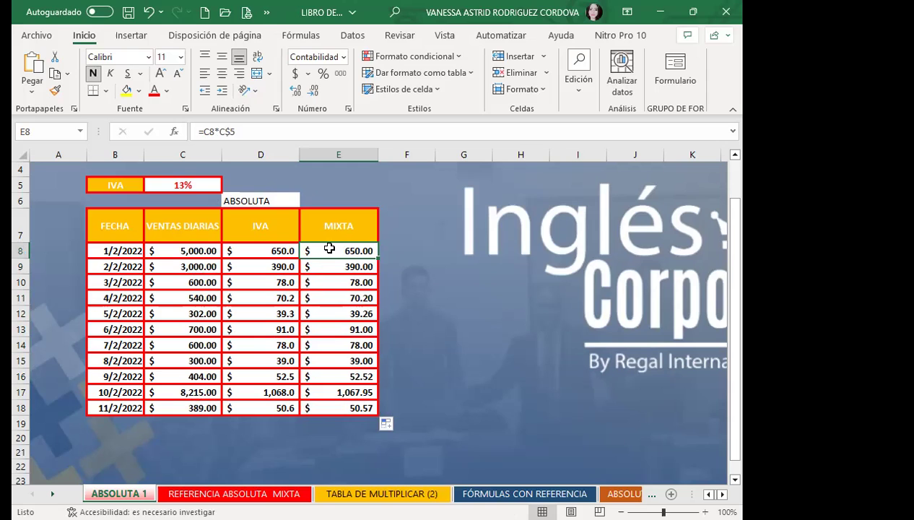
left_click(329, 408)
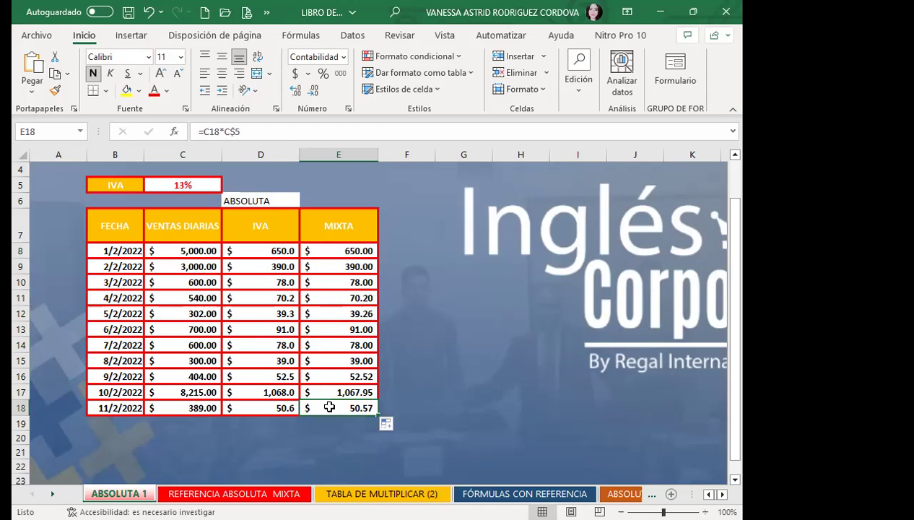
left_click(327, 394)
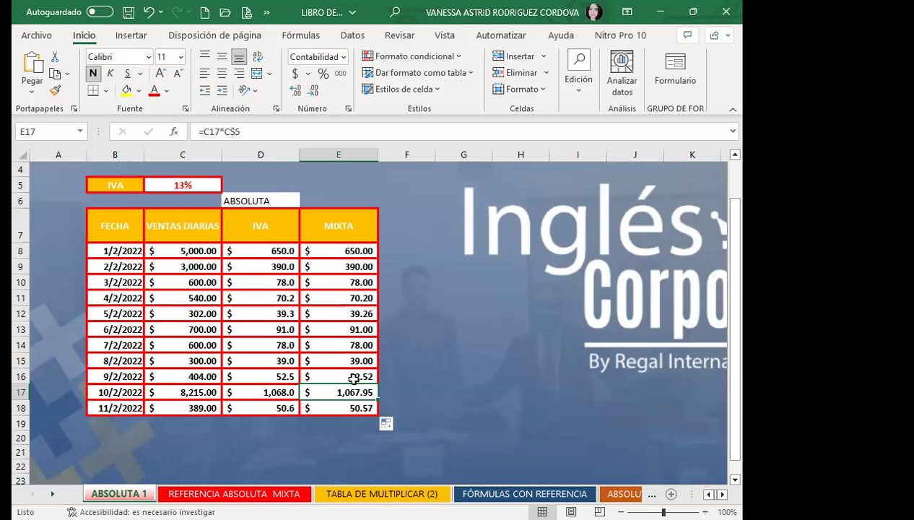
left_click(272, 299)
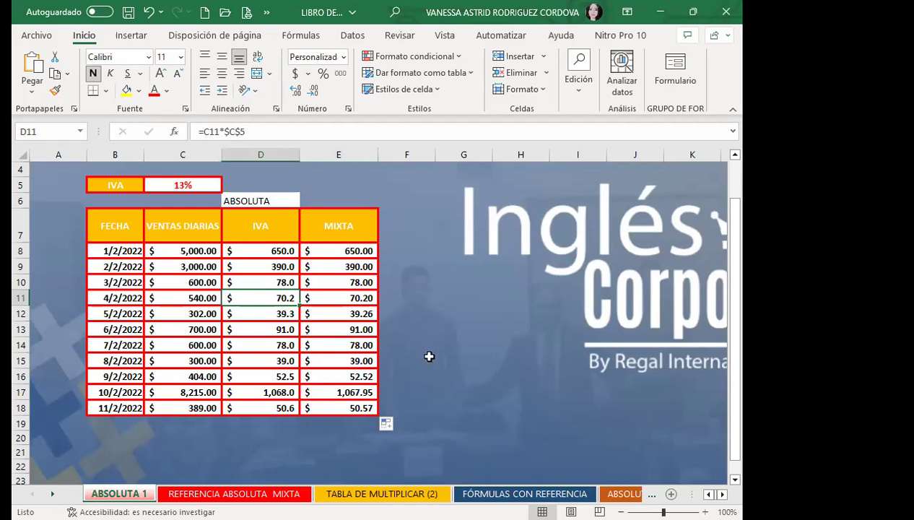
left_click(428, 388)
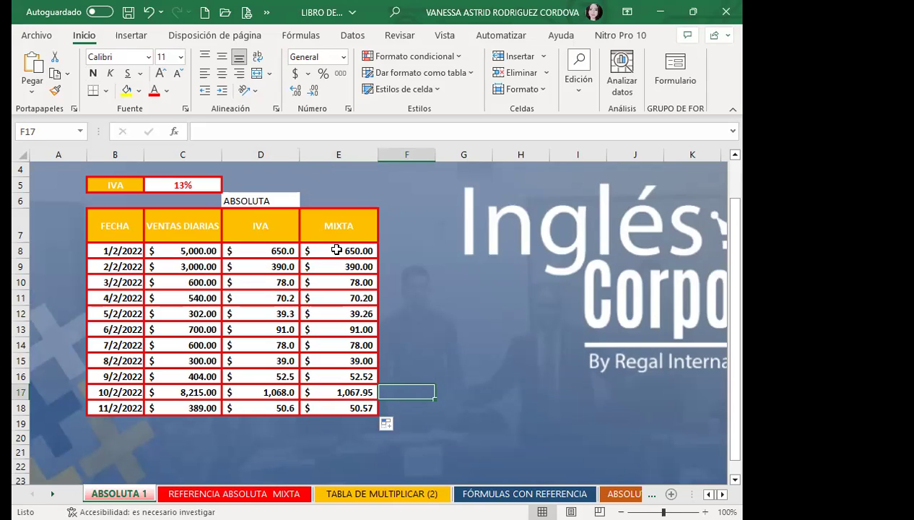
Step: Select the MIXTA values from E8 down to E19
left_click_drag(336, 250, 332, 426)
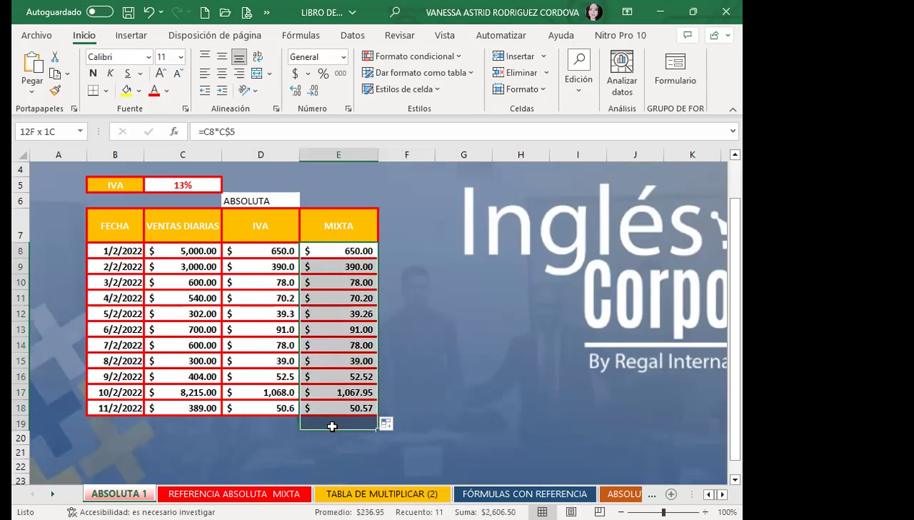
Step: Delete the E8:E19 results and begin E8's formula as =C8*
key("Delete")
left_click(341, 247)
type("=")
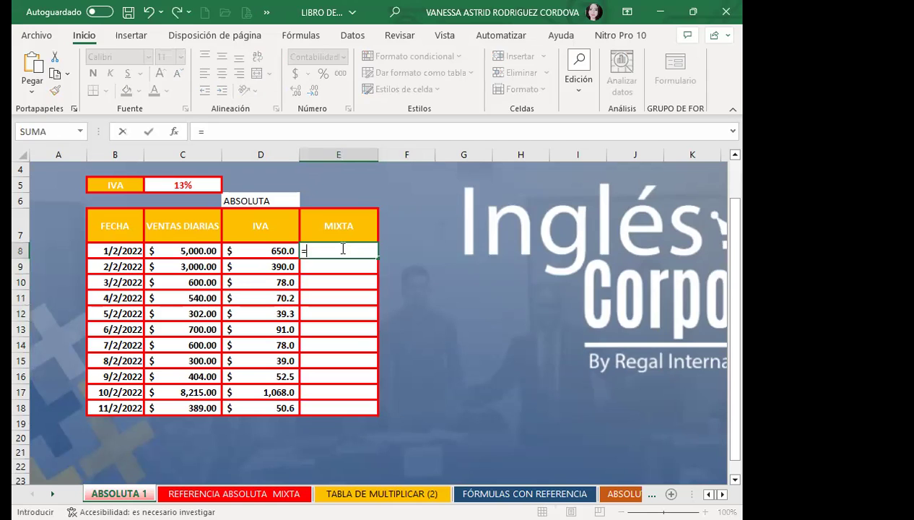
left_click(202, 251)
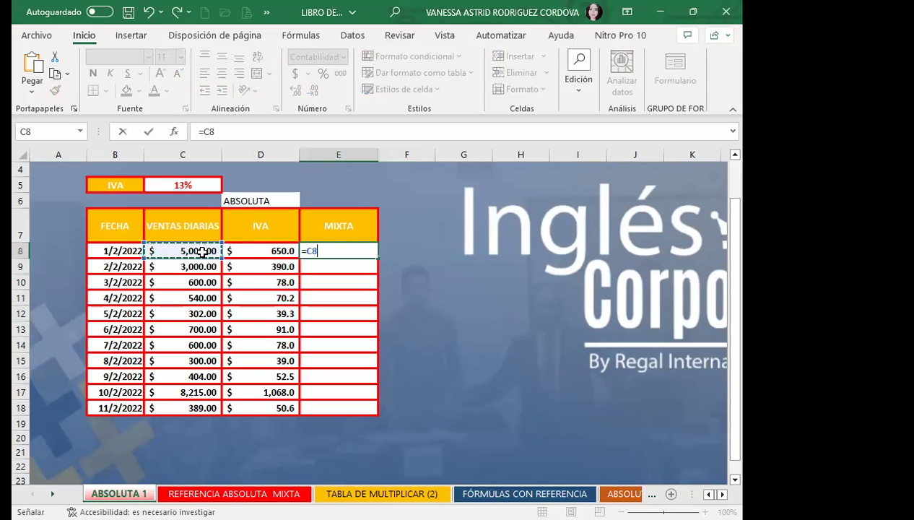
type("*")
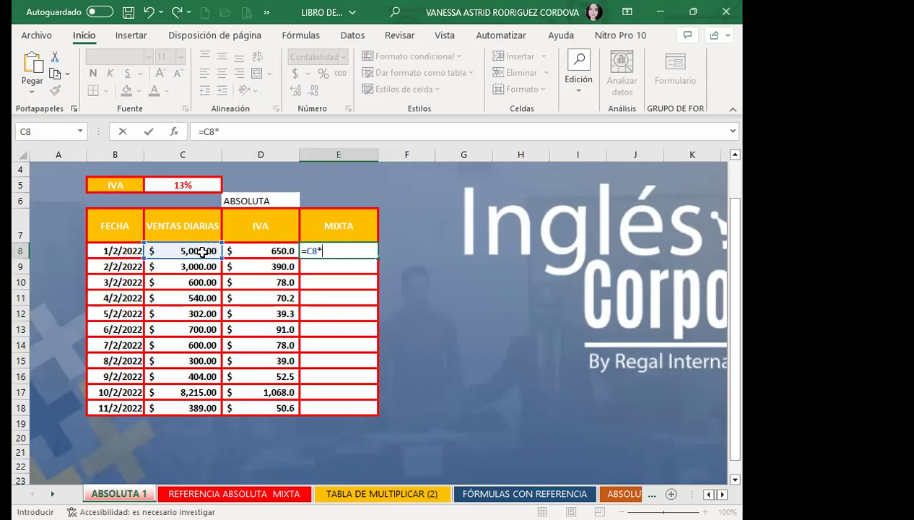
Step: Try typing the rate reference as $C$5, then remove it to redo it
left_click(174, 185)
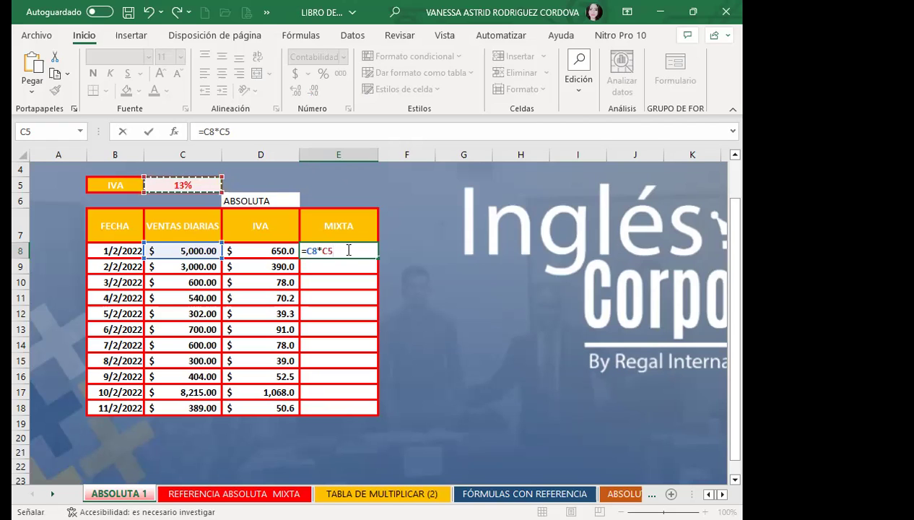
key("Left")
key("BackSpace")
key("BackSpace")
type("$")
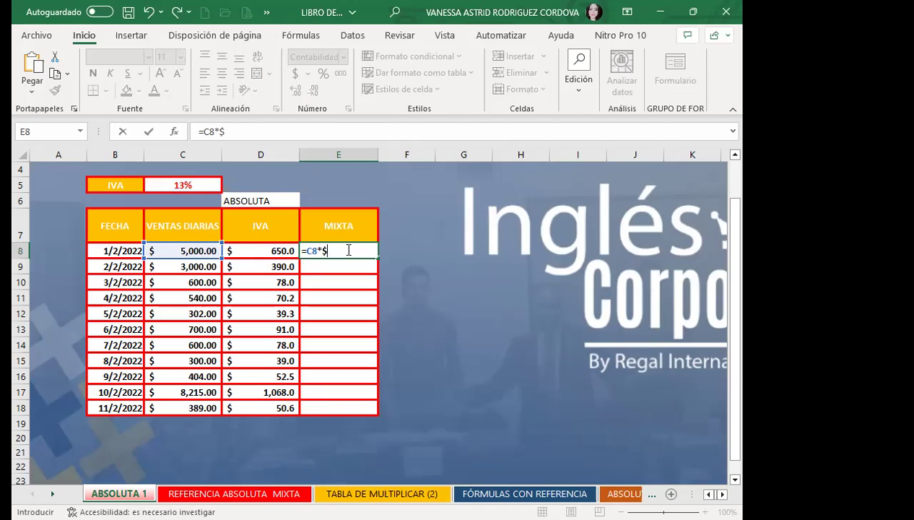
type("c")
key("BackSpace")
type("C")
type("$")
type("5")
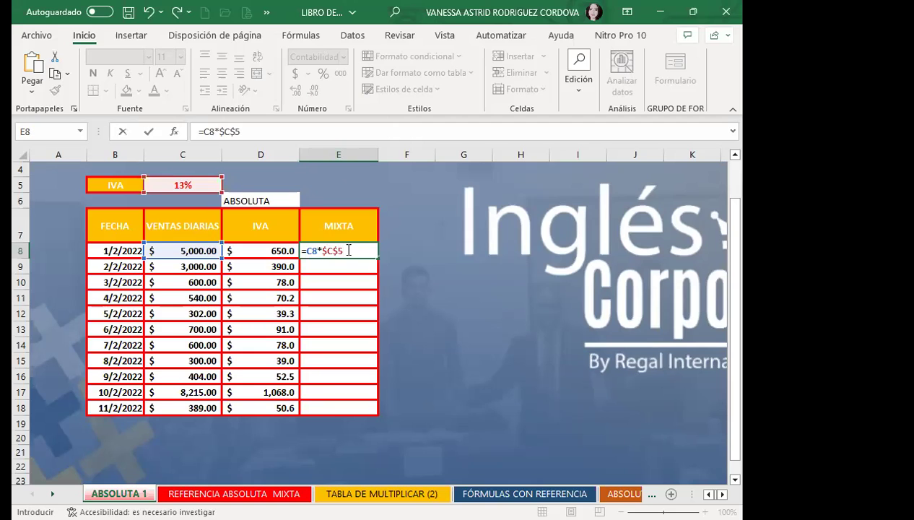
key("BackSpace")
key("BackSpace")
key("BackSpace")
key("BackSpace")
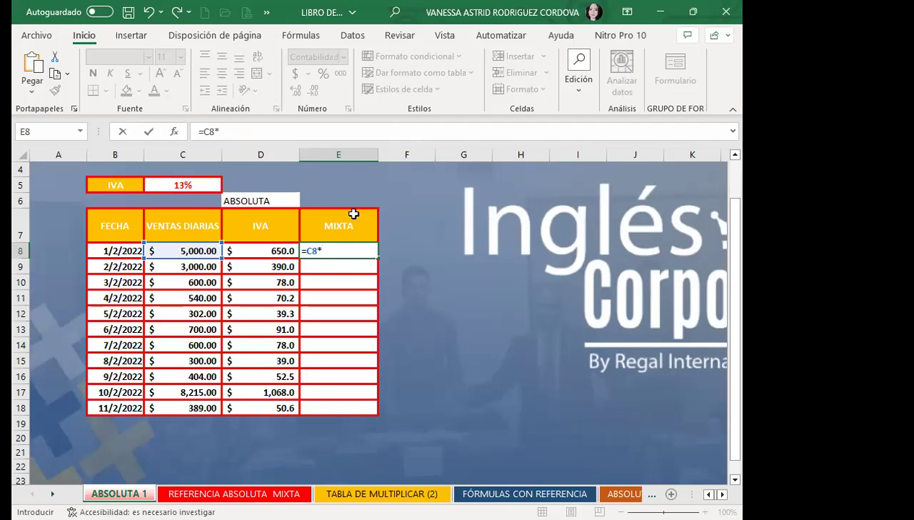
Step: Point to C5 and toggle it to C$5 with F4, committing =C8*C$5 in E8
left_click(208, 181)
key("F4")
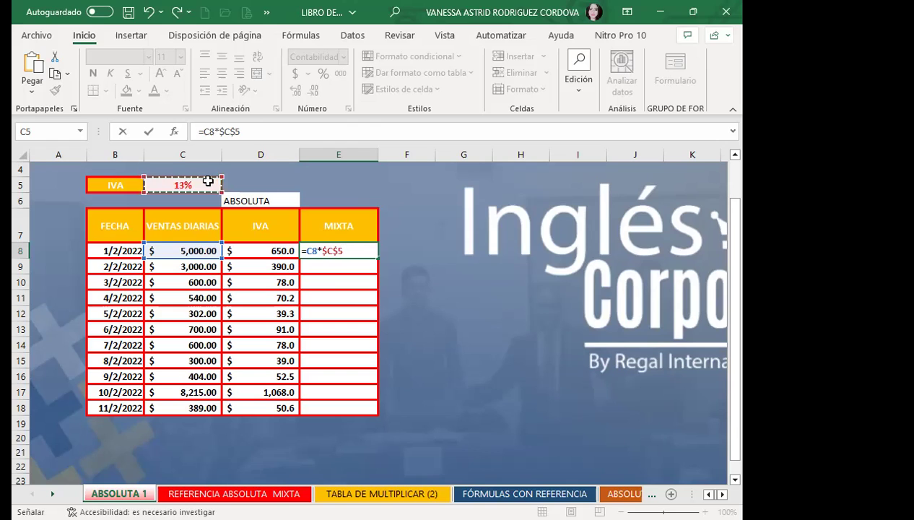
key("F4")
key("F4")
key("F4")
key("F4")
key("F4")
key("Return")
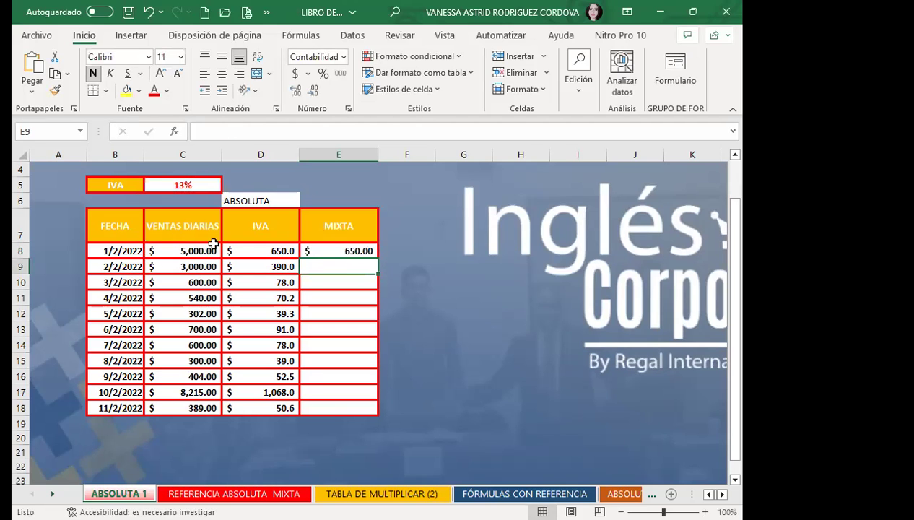
Step: Drag E8's formula down to E18, then go to the REFERENCIA ABSOLUTA MIXTA sheet
left_click(337, 254)
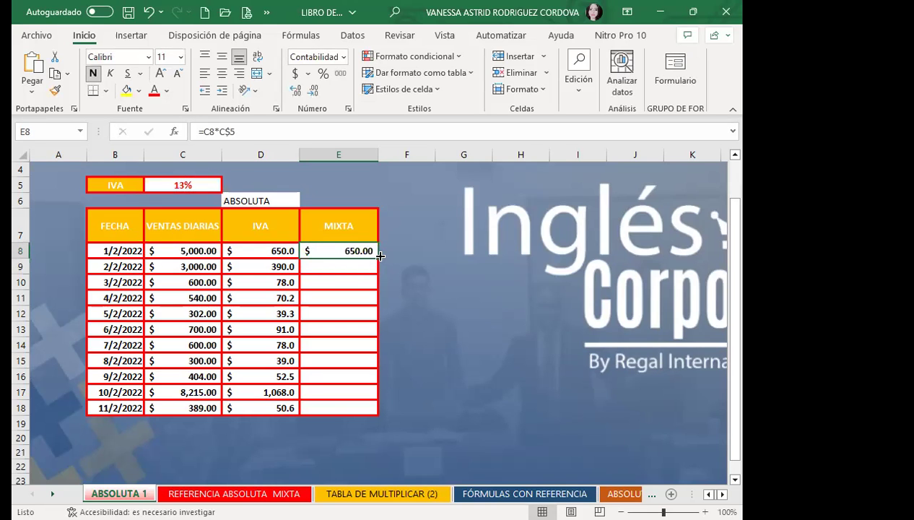
left_click_drag(376, 258, 376, 413)
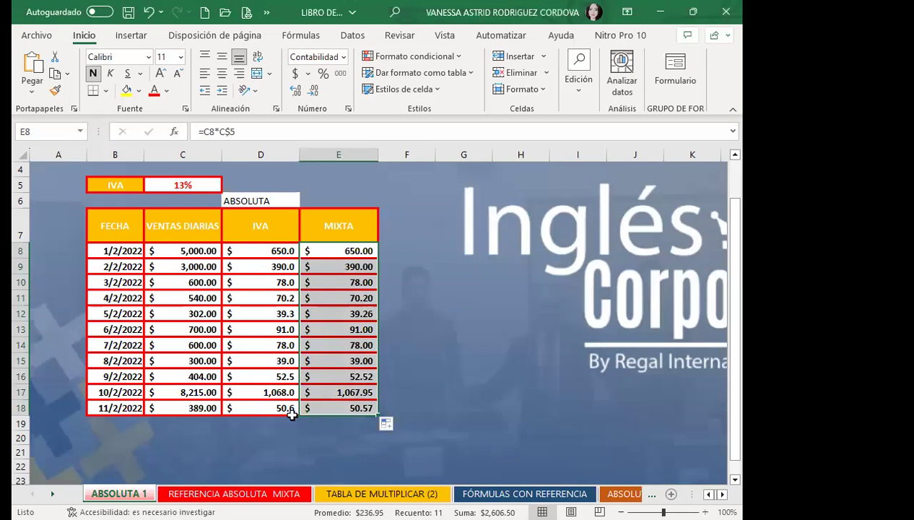
left_click(196, 491)
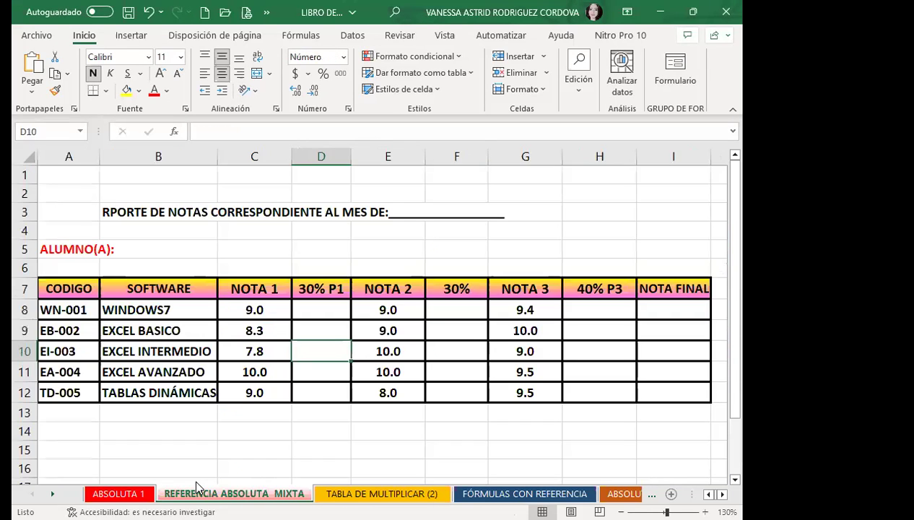
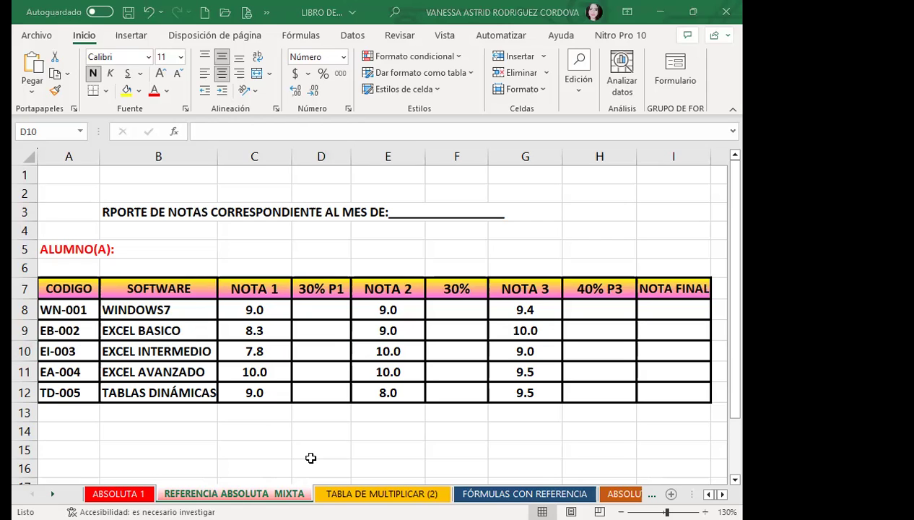
Step: Enter =C8*$D$7 in D8, multiplying the NOTA 1 grade by the locked D7 header
left_click(322, 311)
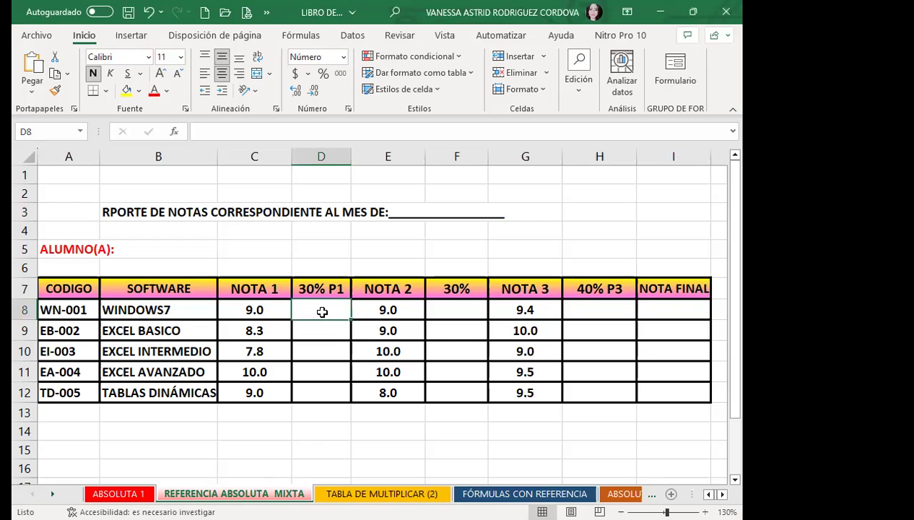
type("=")
left_click(271, 306)
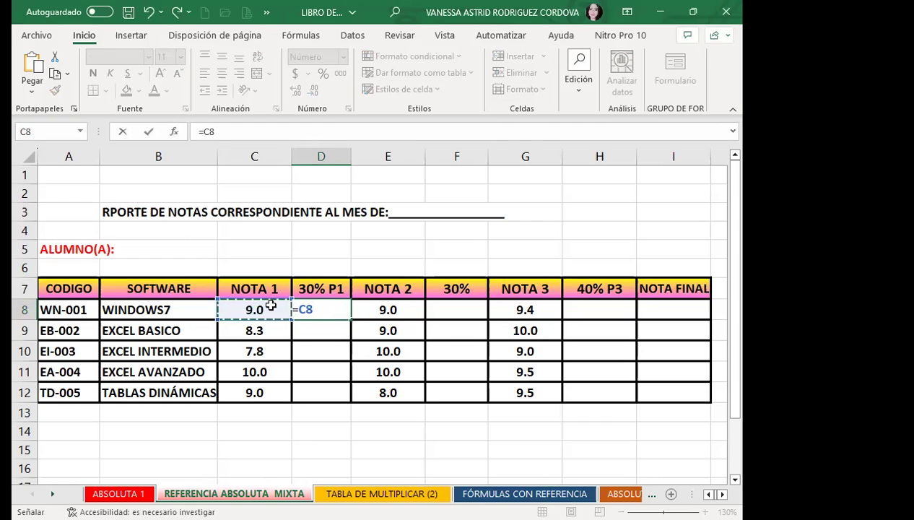
type("*")
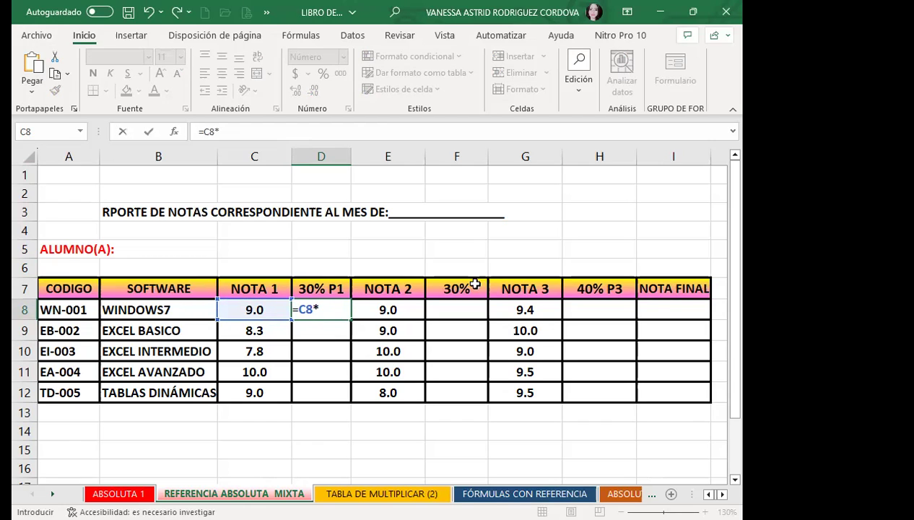
left_click(346, 287)
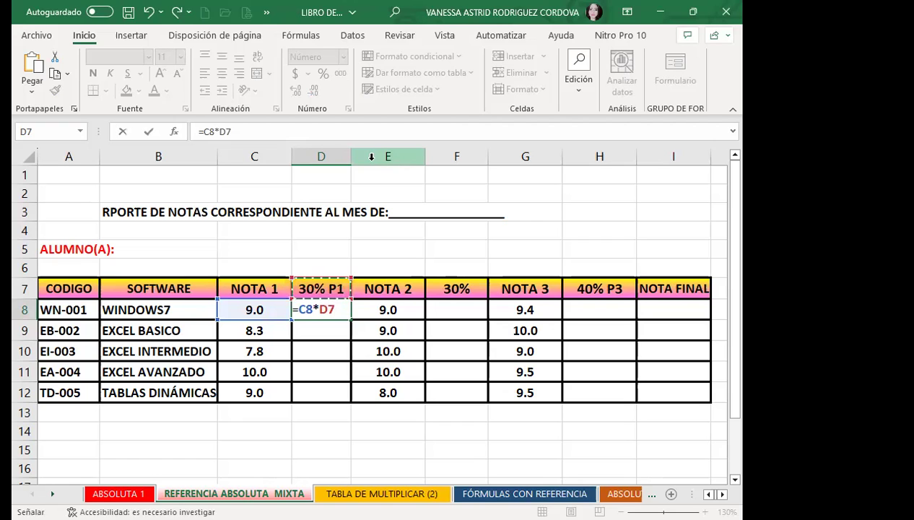
key("F4")
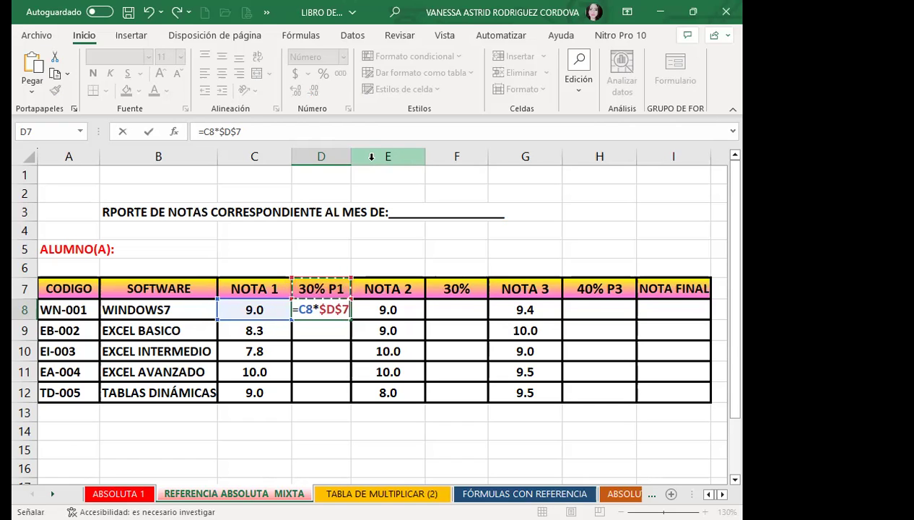
key("Return")
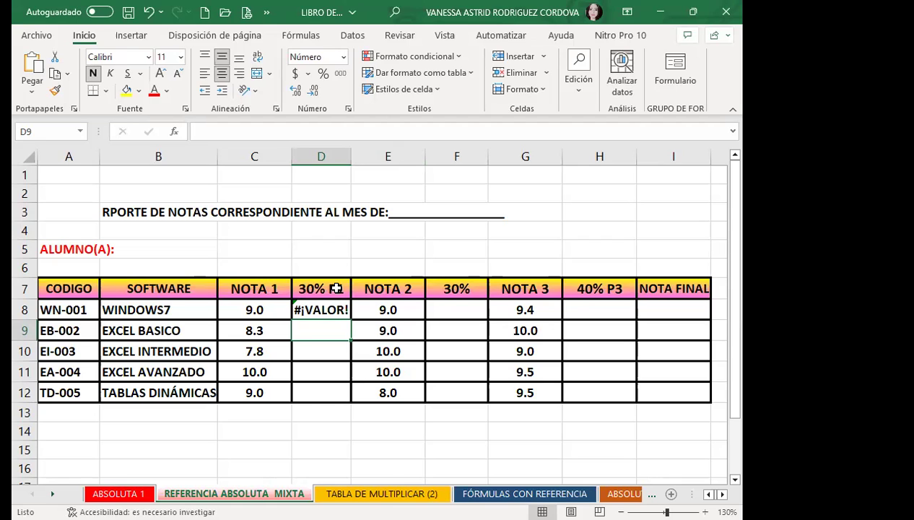
Step: Inspect D8's formula and edit the 30% P1 header text in D7
left_click(322, 309)
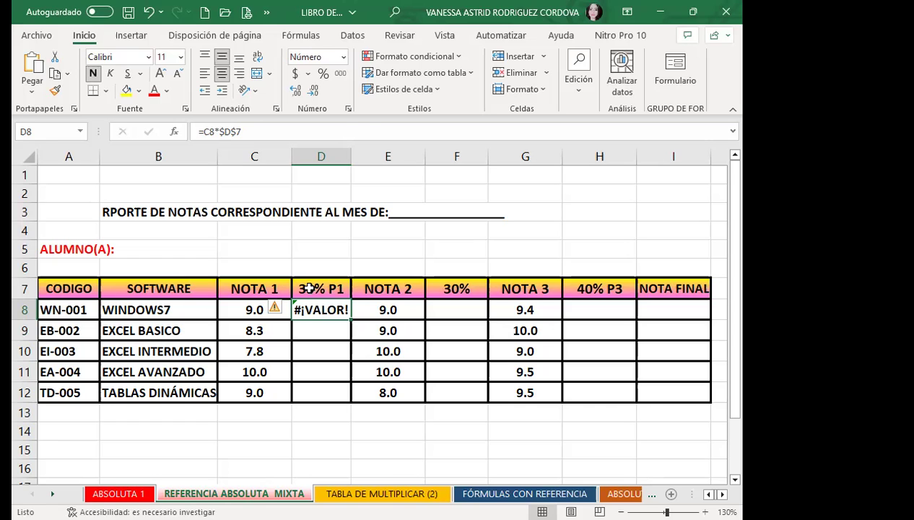
left_click(309, 288)
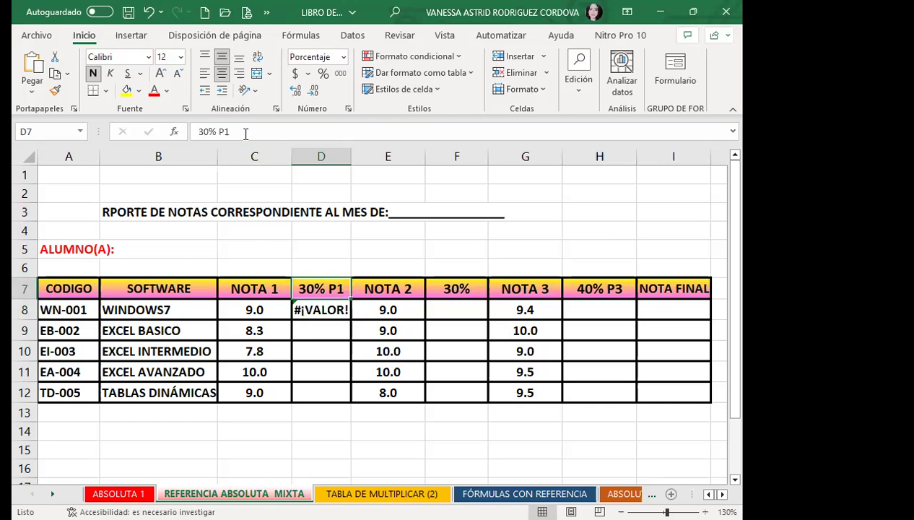
left_click(245, 131)
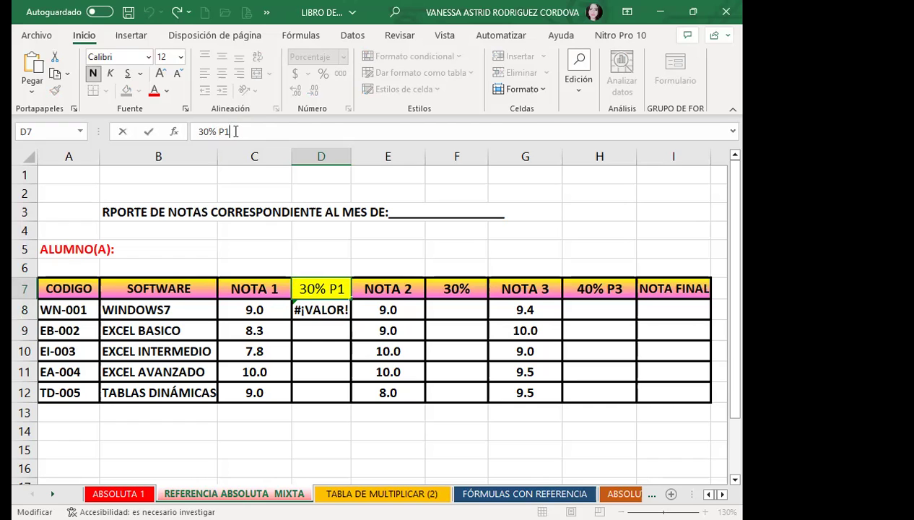
left_click(308, 326)
Step: Abandon retyping D8's formula and widen column D
left_click(311, 314)
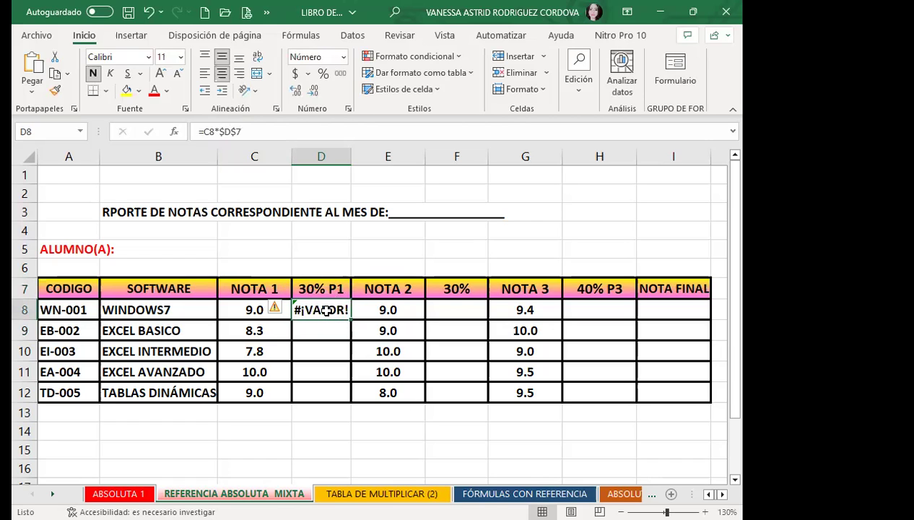
type("=")
key("Escape")
left_click_drag(349, 152, 381, 317)
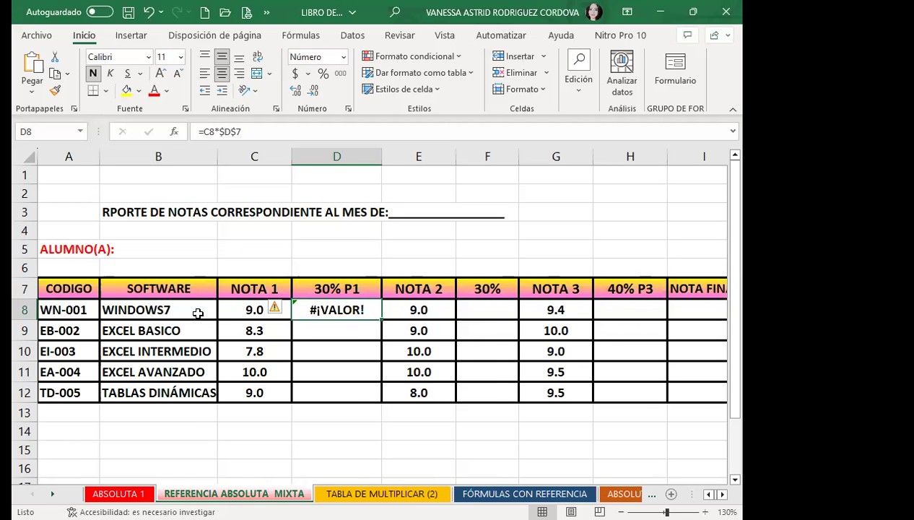
Step: Autofit column A and enter =C8*30% in D8
double_click(100, 158)
left_click(359, 288)
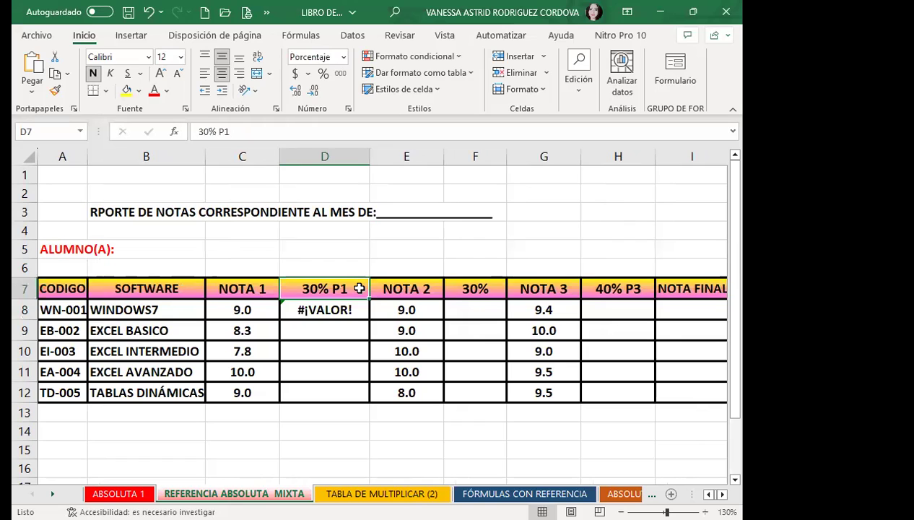
left_click(358, 310)
type("=")
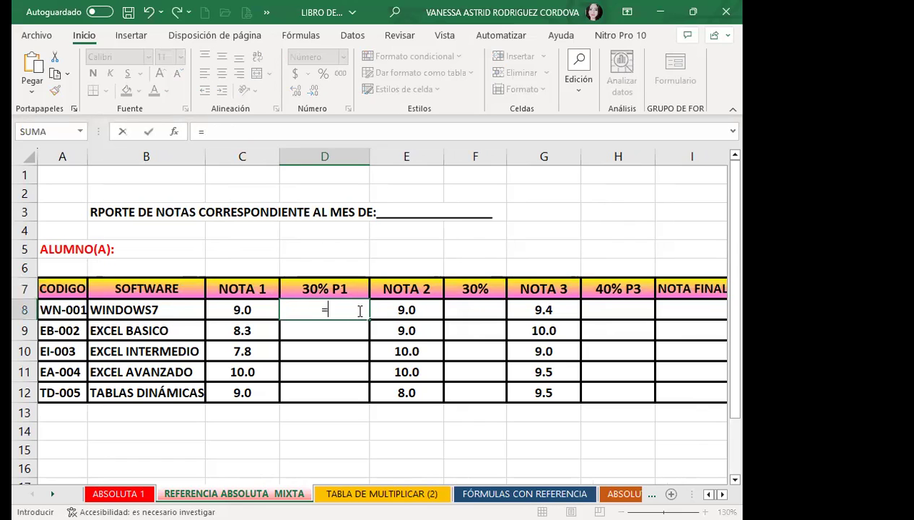
left_click(263, 310)
type("*")
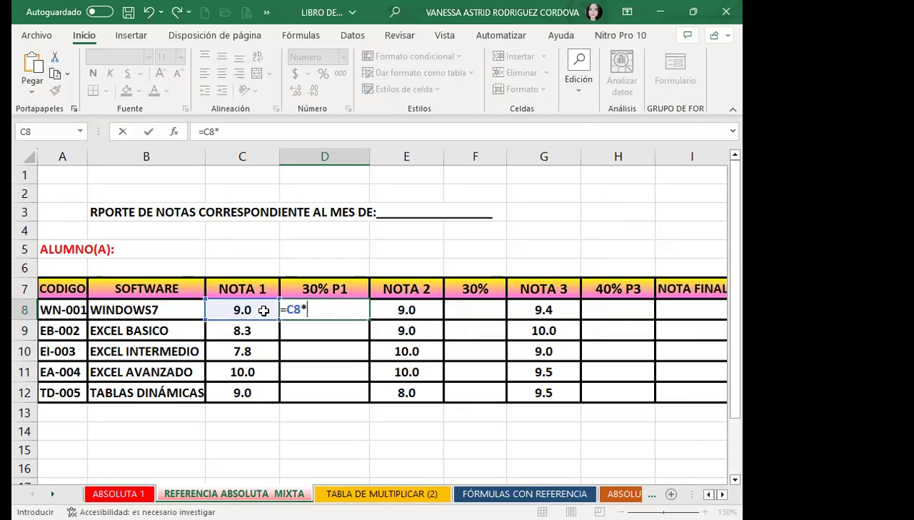
type("30")
type("%")
key("Return")
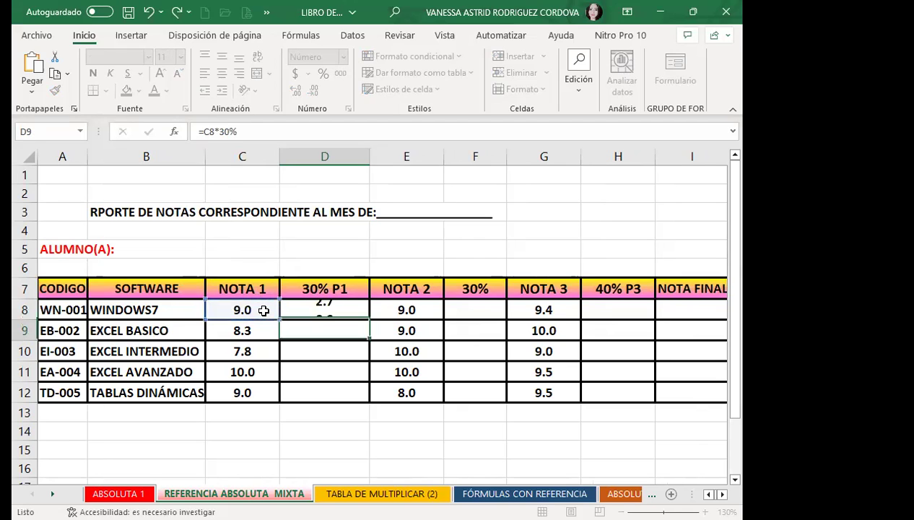
Step: Fill =C8*30% down to D12, giving 2.7, 2.5, 2.3, 3.0 and 2.7
left_click(318, 303)
left_click_drag(369, 319, 360, 396)
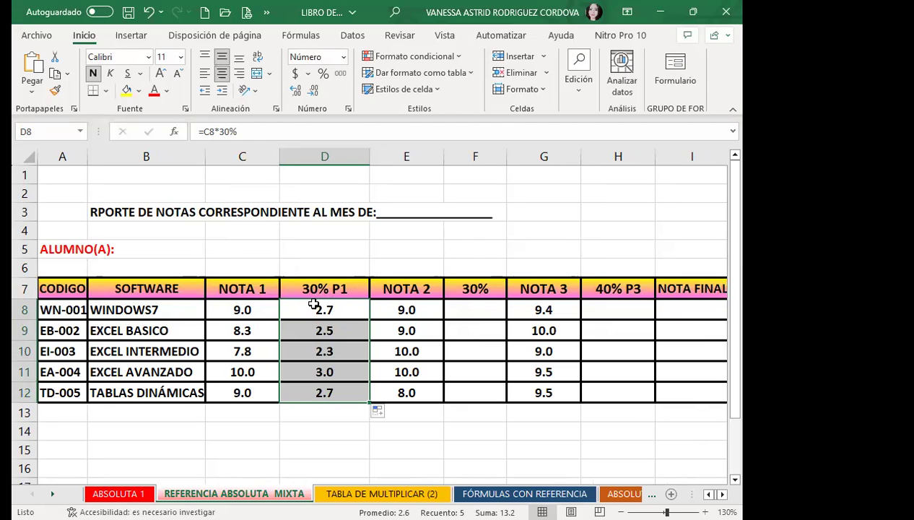
left_click(347, 309)
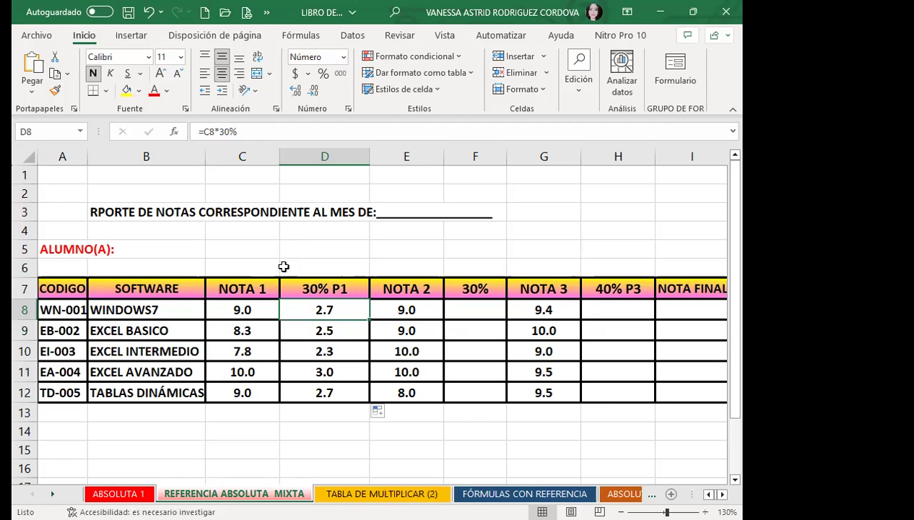
left_click(351, 289)
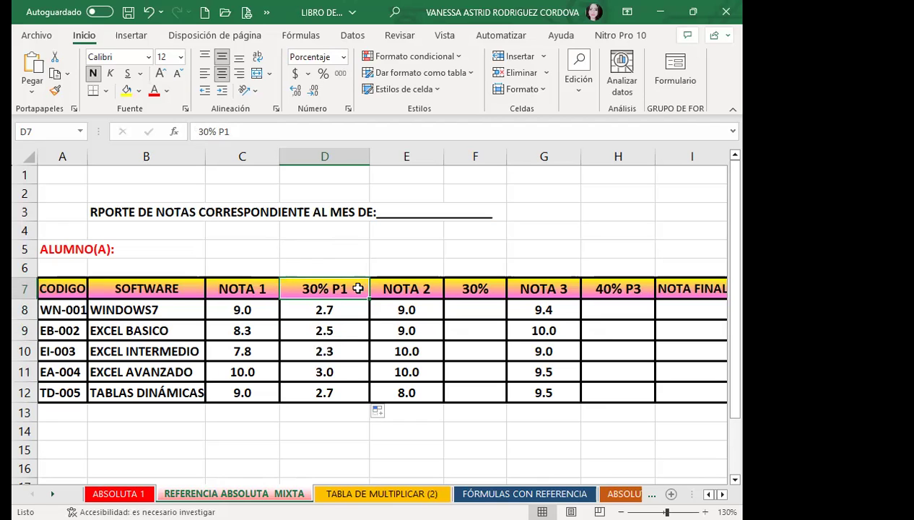
double_click(357, 286)
left_click(354, 267)
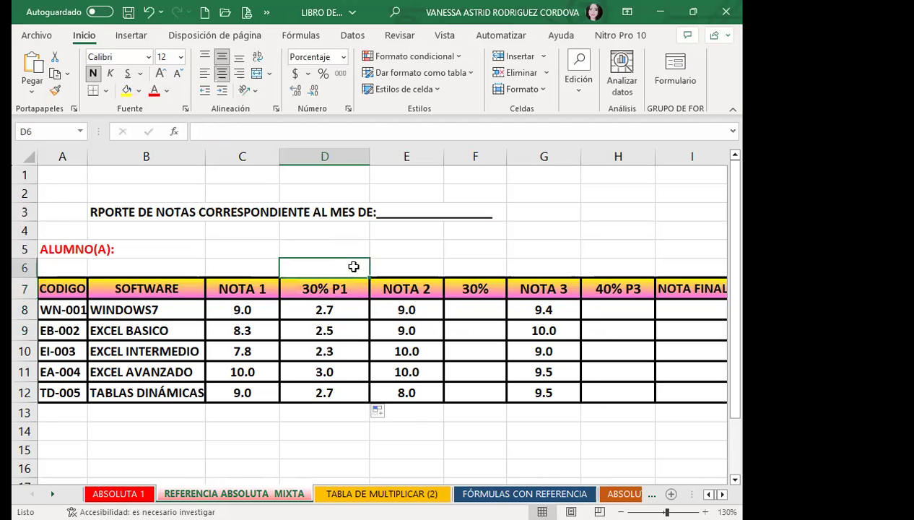
type("P1")
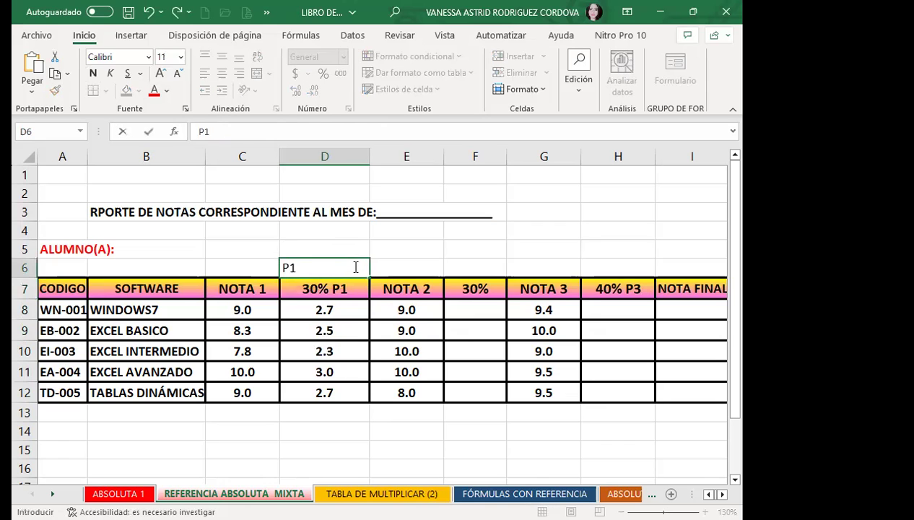
left_click(321, 329)
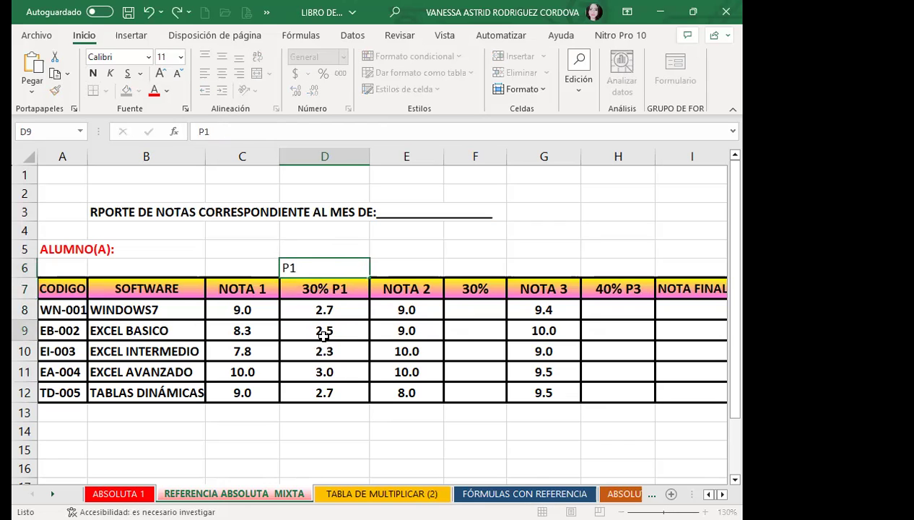
double_click(358, 288)
key("BackSpace")
key("BackSpace")
key("BackSpace")
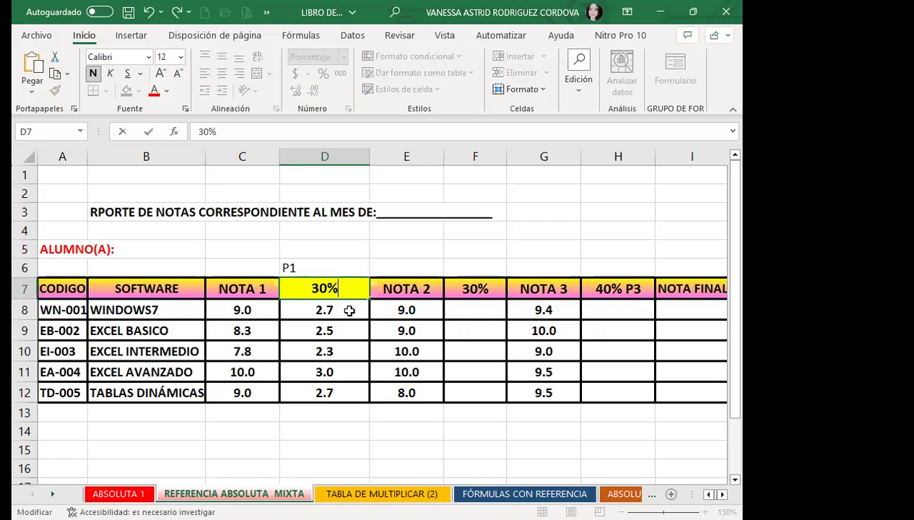
left_click(359, 310)
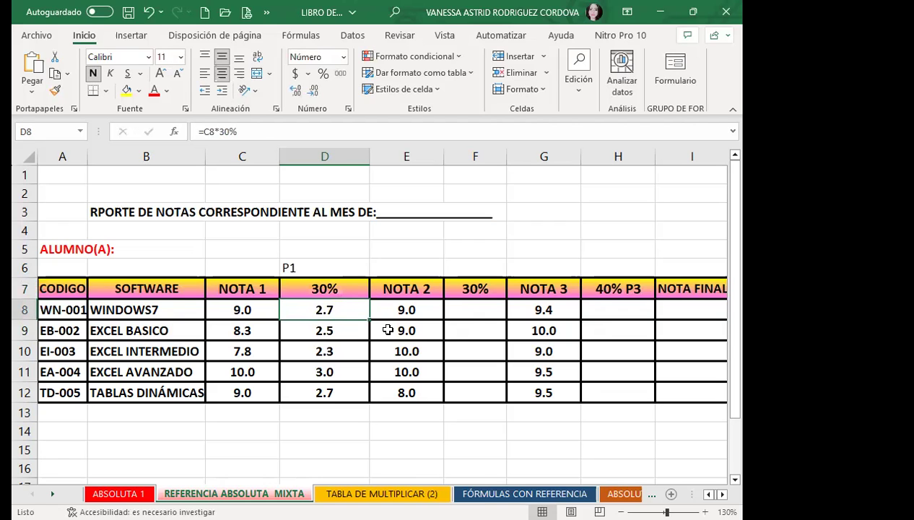
key("ctrl+z")
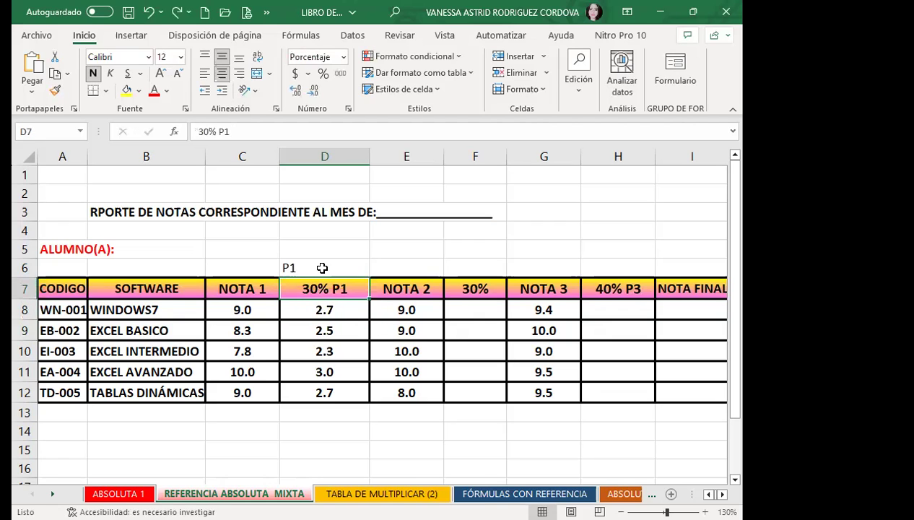
left_click(322, 268)
key("Delete")
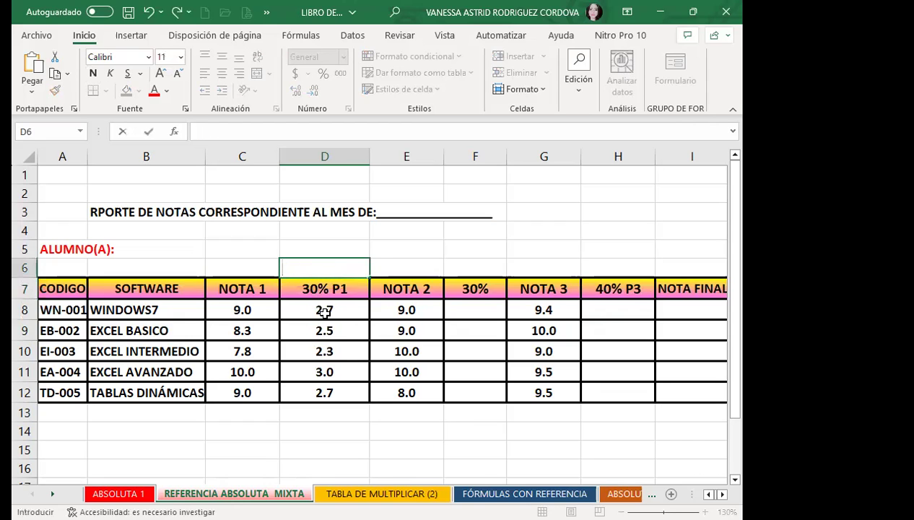
left_click(321, 310)
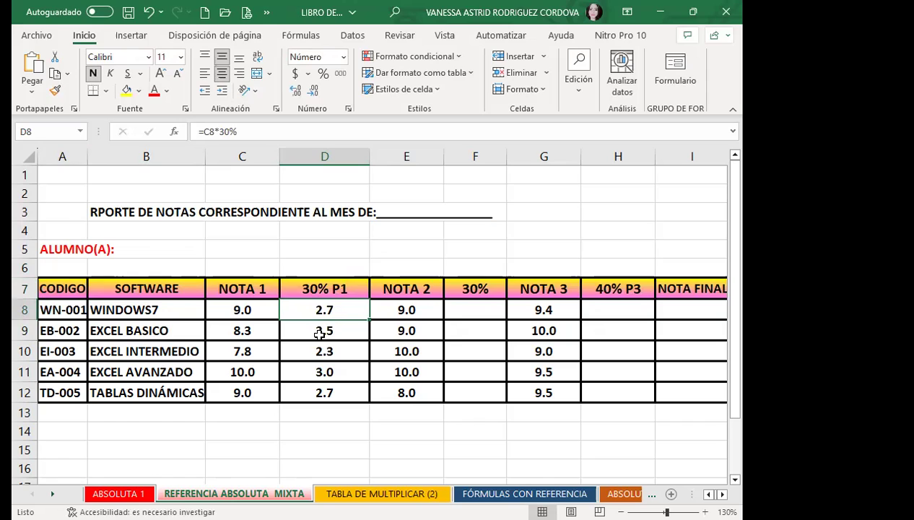
left_click(482, 311)
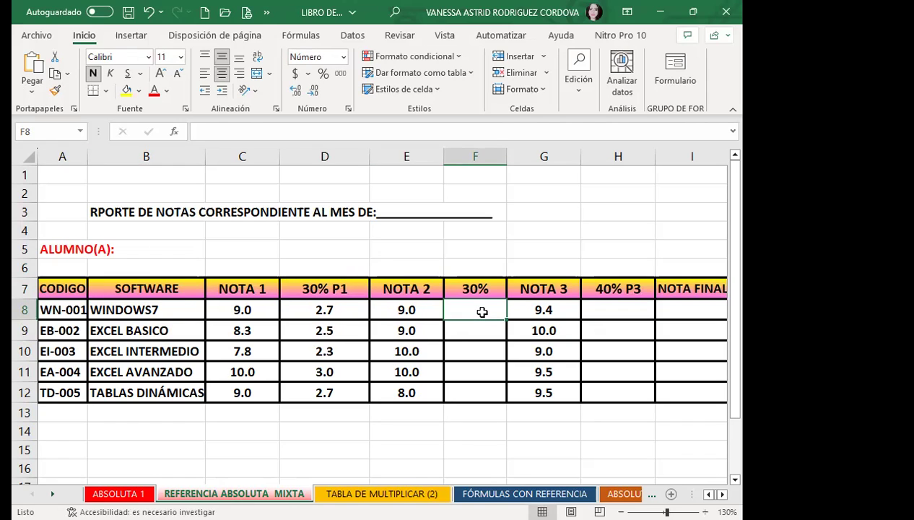
Step: Enter =E8*F7 in F8, multiplying the NOTA 2 grade by the 30% header
type("=")
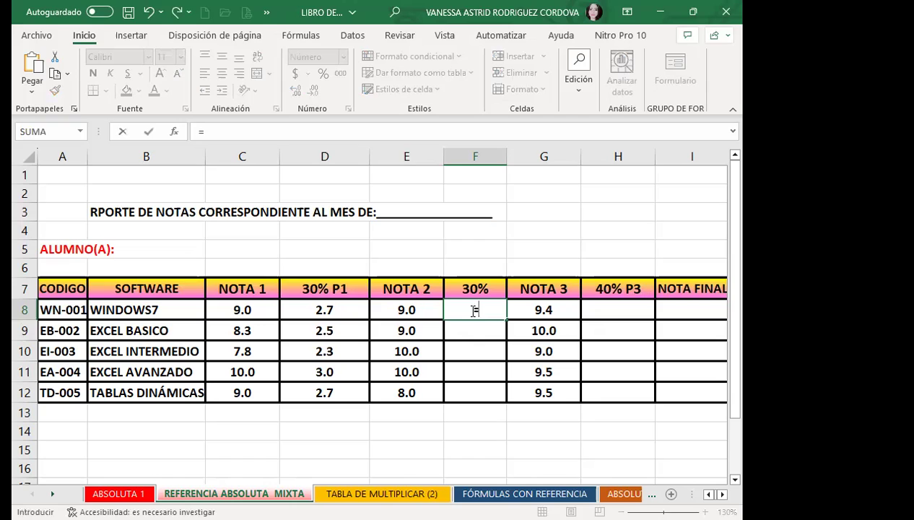
left_click(390, 309)
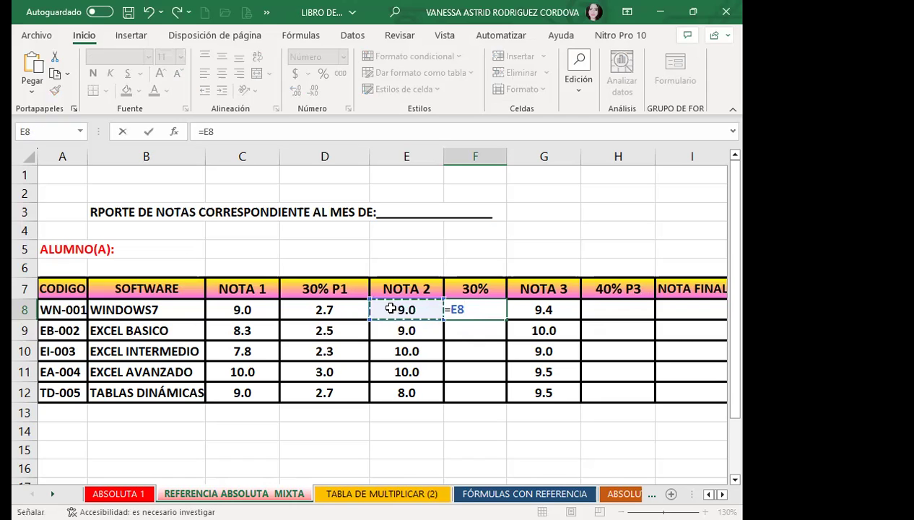
type("*")
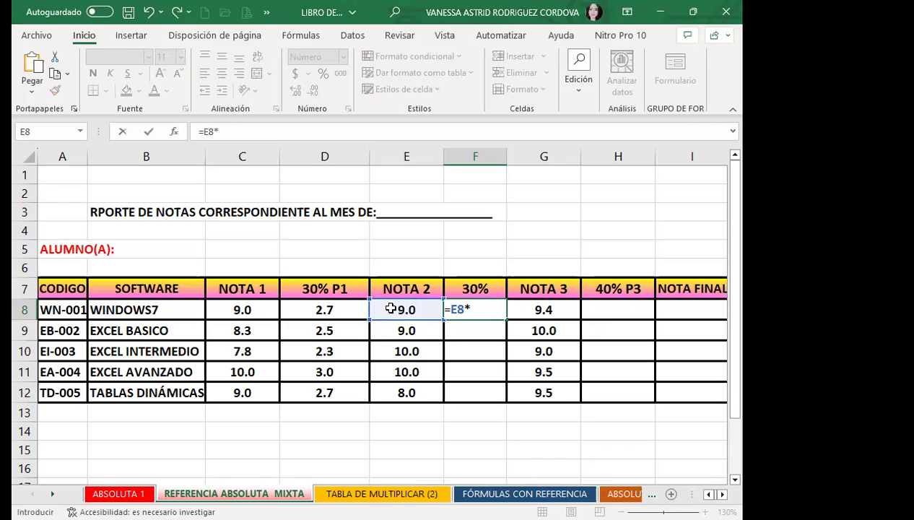
left_click(475, 288)
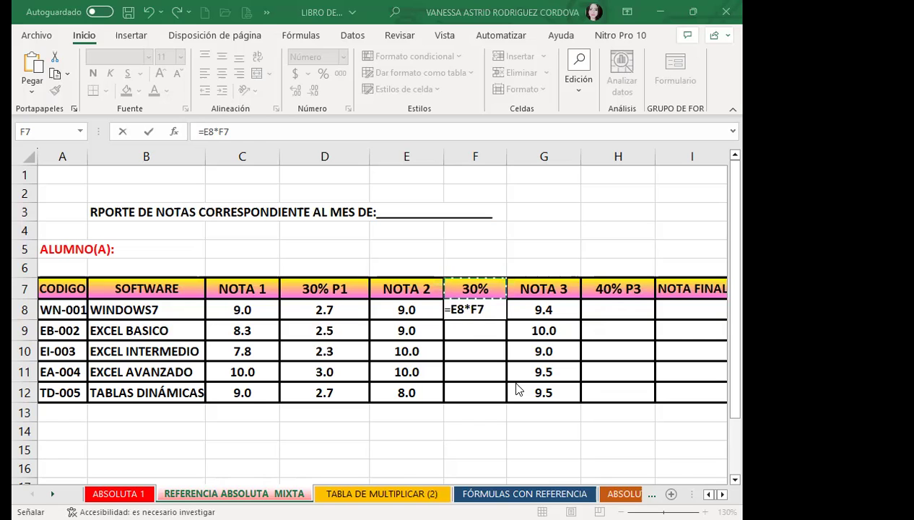
Step: Change F8's header reference to $F7 so its column is locked
double_click(484, 310)
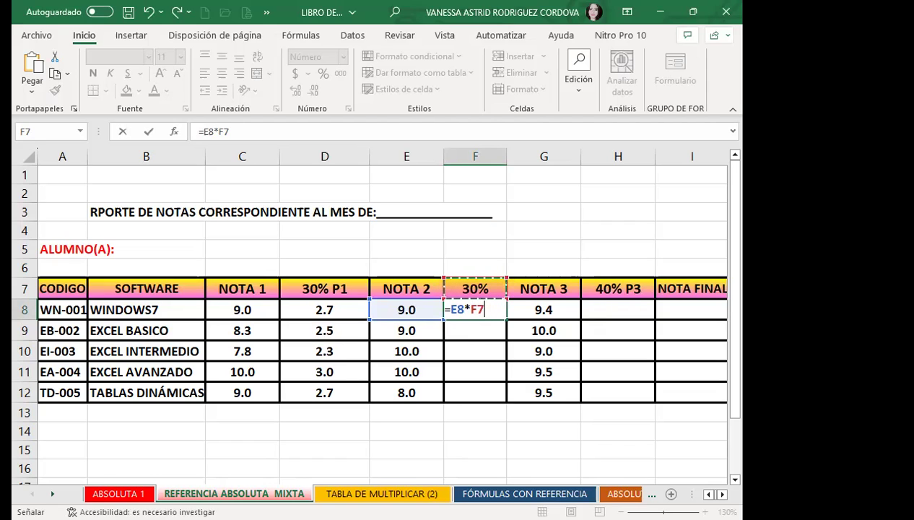
key("F4")
key("F4")
key("F4")
key("Return")
Step: Copy =E8*$F7 down to F12, producing 24.3, 243.0, 2430.0 and 19440.0
left_click(487, 306)
left_click_drag(506, 320, 507, 395)
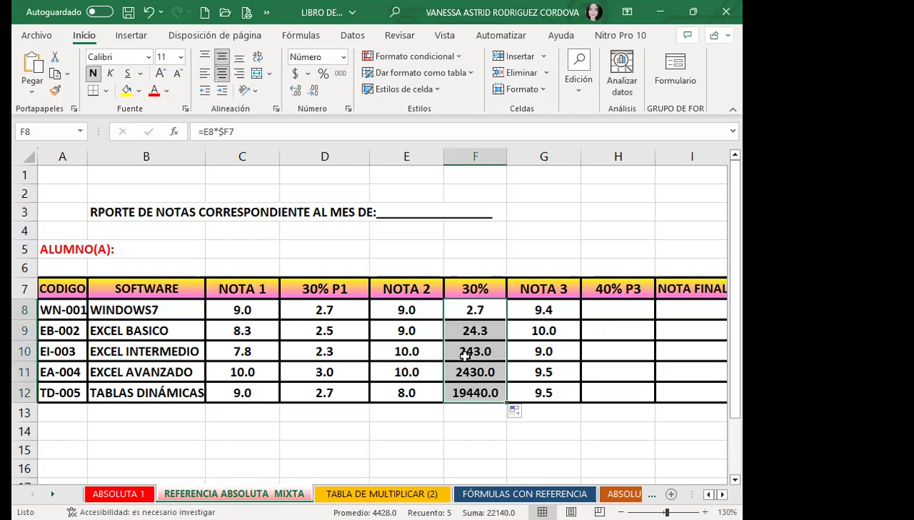
left_click(414, 304)
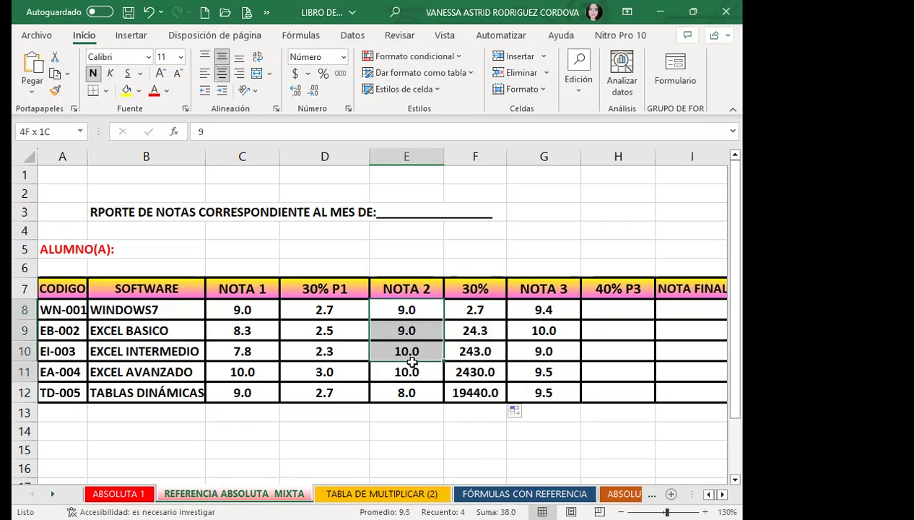
left_click_drag(416, 324, 409, 390)
left_click(475, 309)
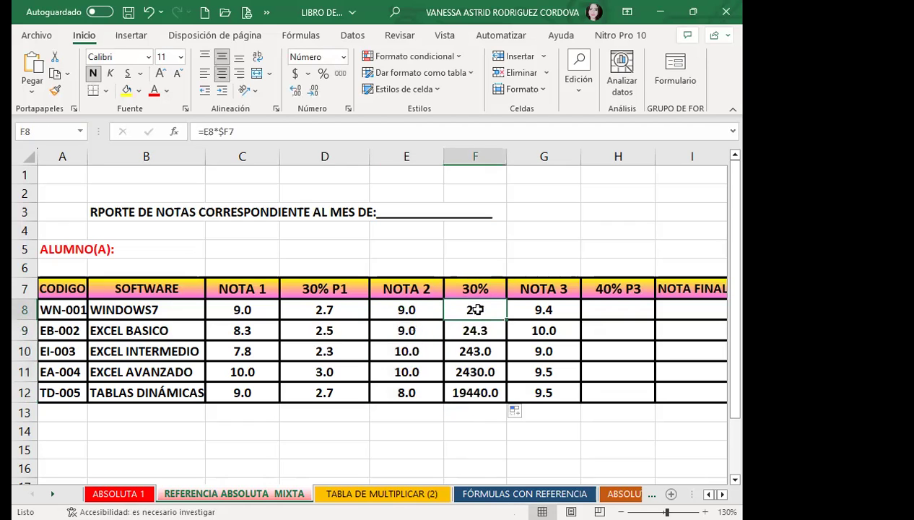
Step: Change F8 to =E8*F$7 and fill it to F12, giving 2.7, 2.7, 3.0, 3.0, 2.4
double_click(474, 309)
key("F4")
key("F4")
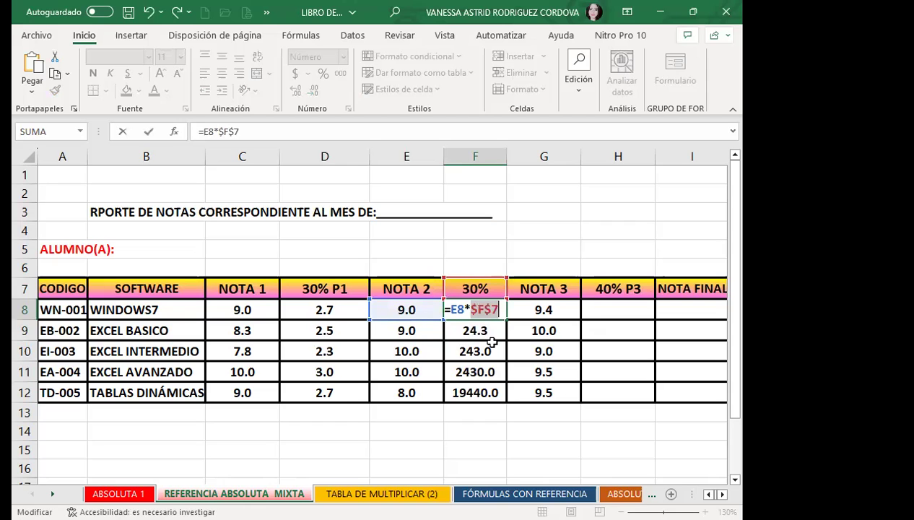
key("F4")
key("ctrl+Return")
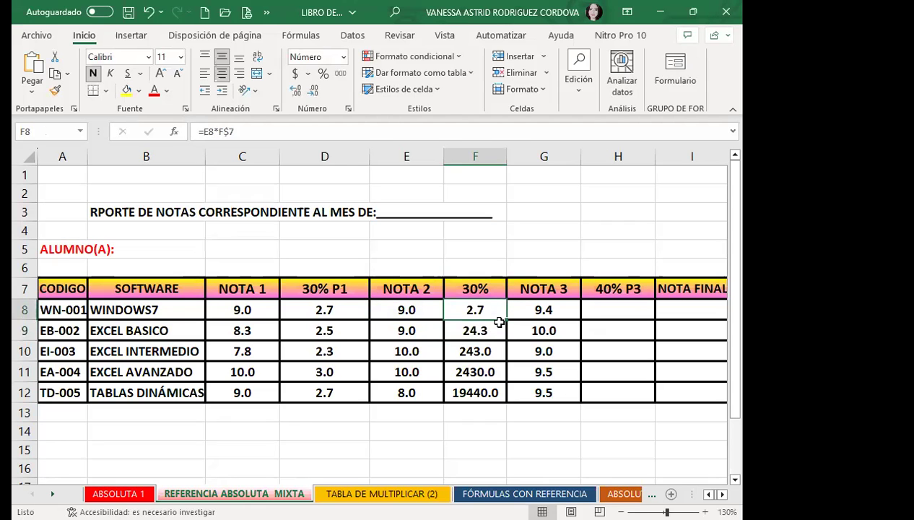
left_click_drag(505, 319, 496, 405)
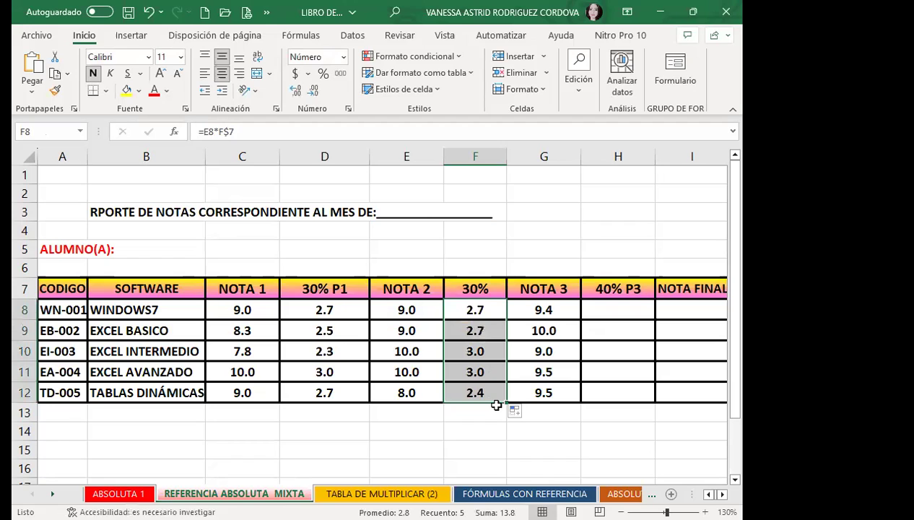
Step: Compare the F8, F7, D7 and D8 cells, then switch to the ABSOLUTA 1 sheet
left_click(490, 310)
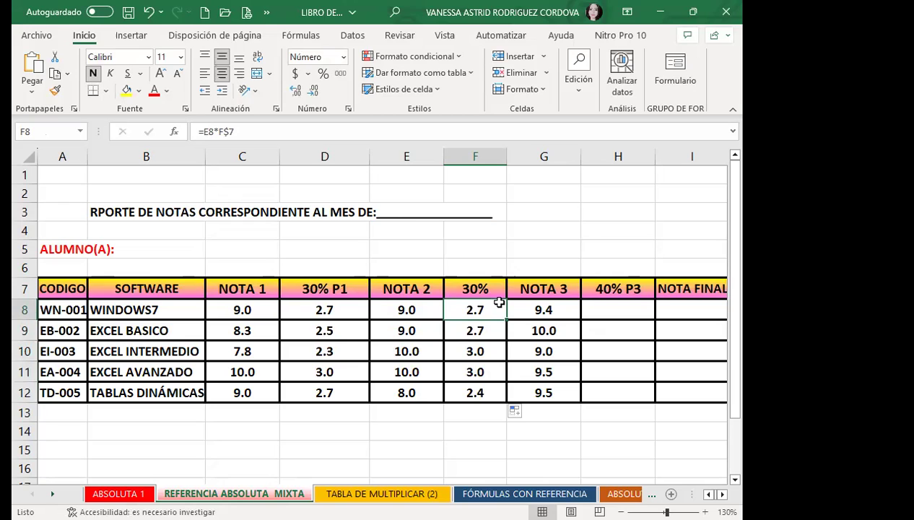
left_click(473, 286)
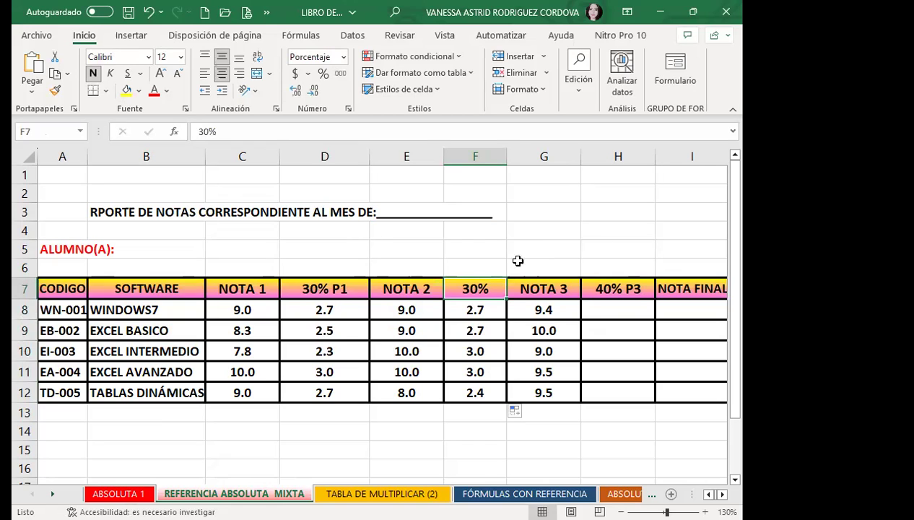
left_click(343, 283)
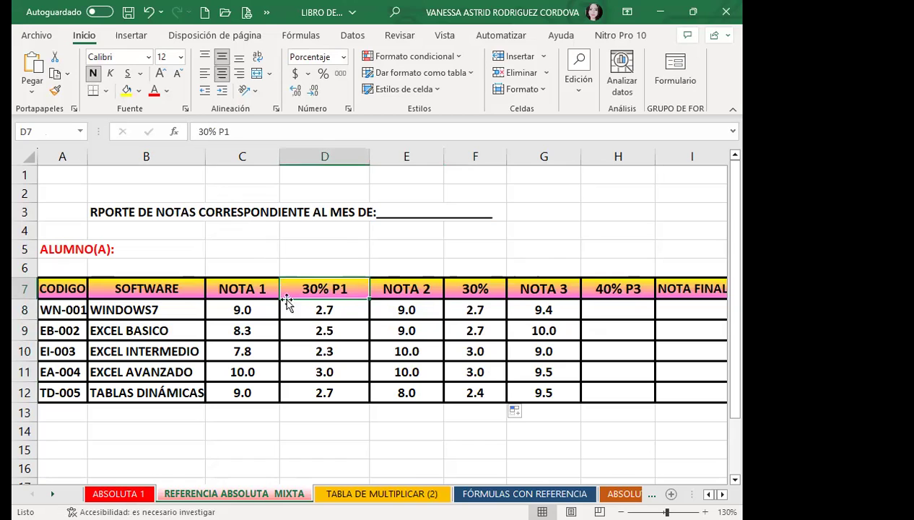
left_click(343, 311)
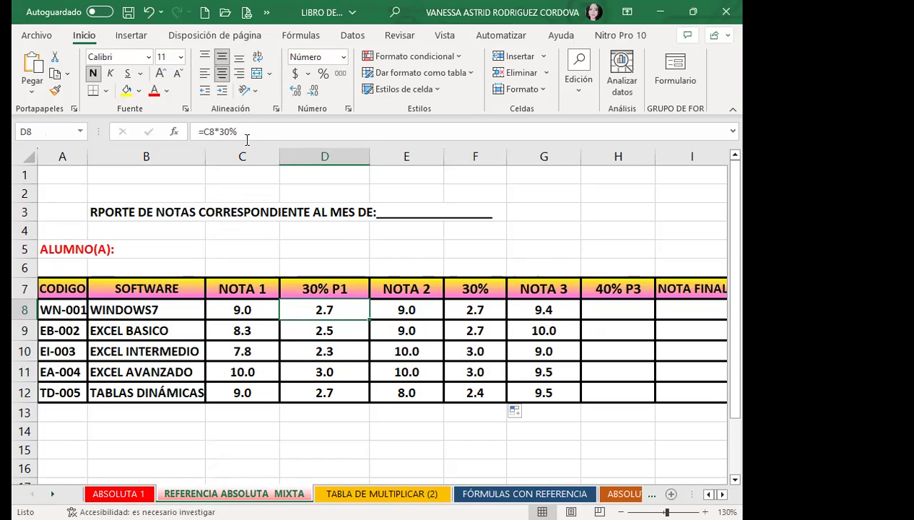
left_click(467, 309)
left_click(479, 286)
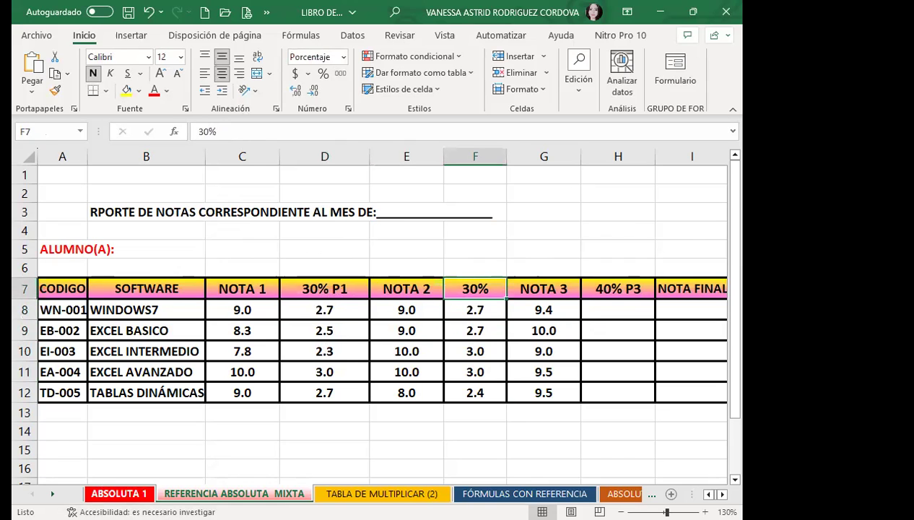
left_click(119, 493)
left_click(183, 184)
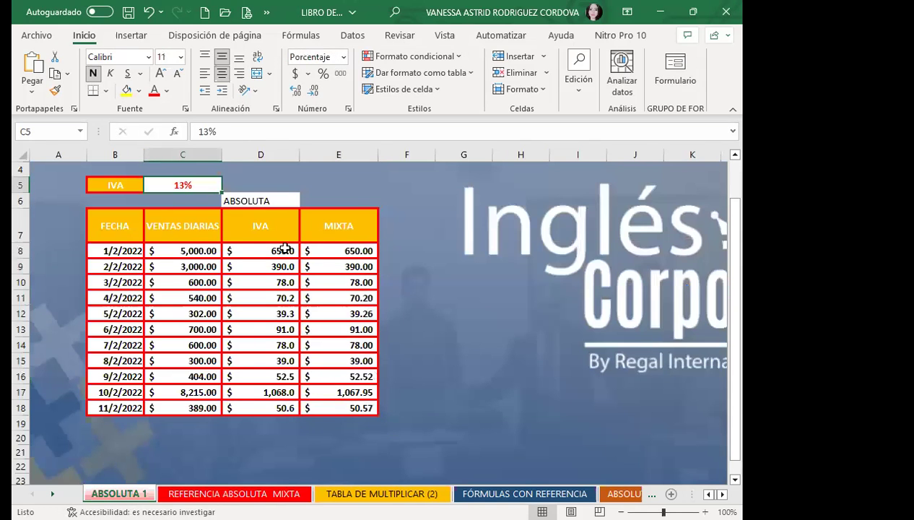
left_click_drag(201, 250, 197, 407)
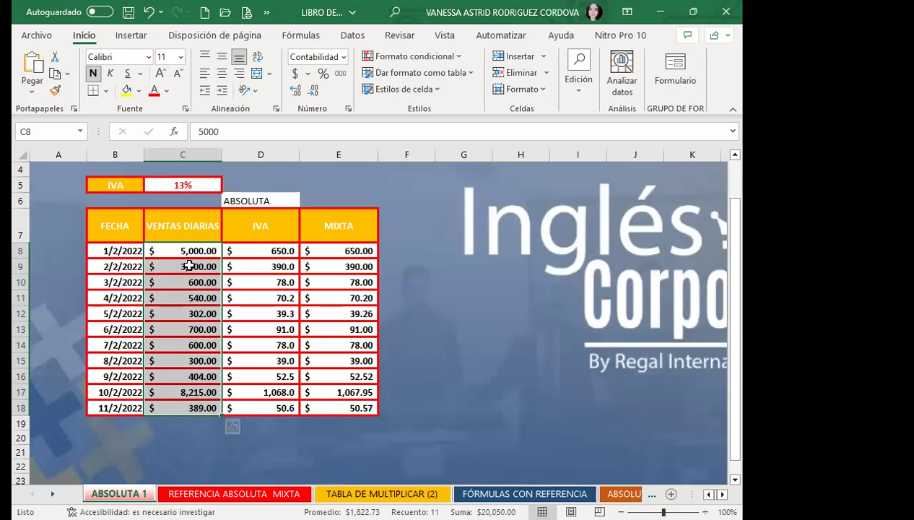
left_click(21, 251)
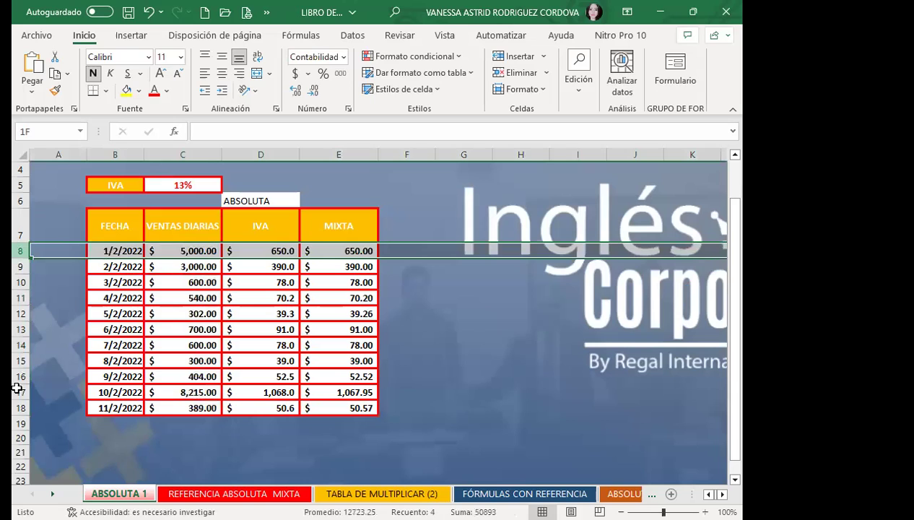
left_click_drag(17, 388, 18, 407)
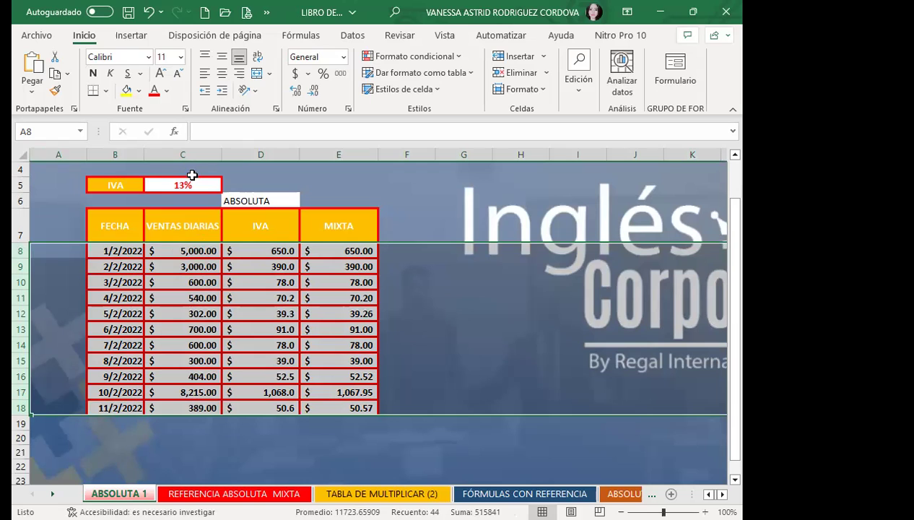
left_click(152, 187)
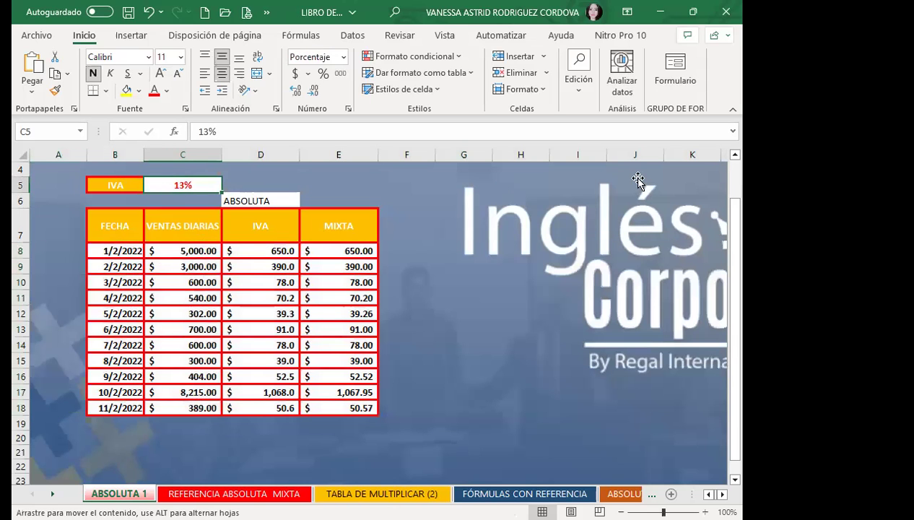
left_click_drag(637, 179, 637, 180)
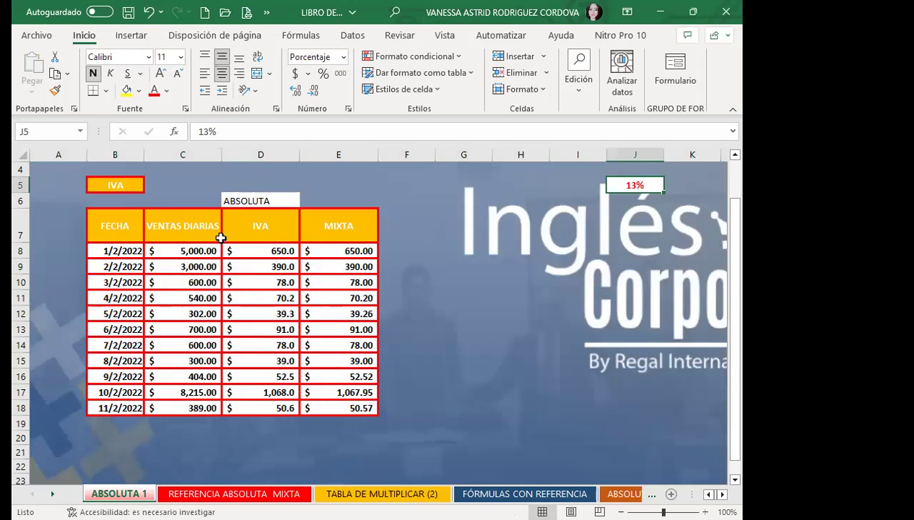
left_click(254, 252)
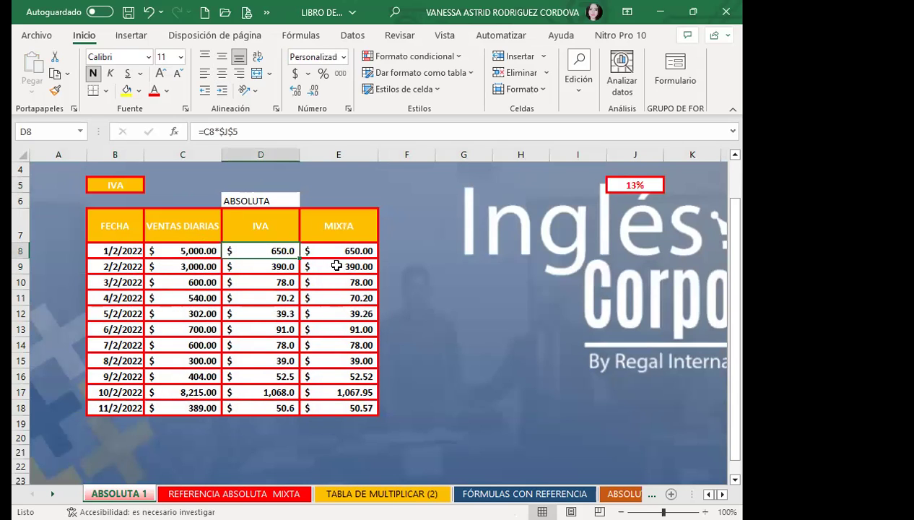
left_click(351, 310)
left_click(182, 188)
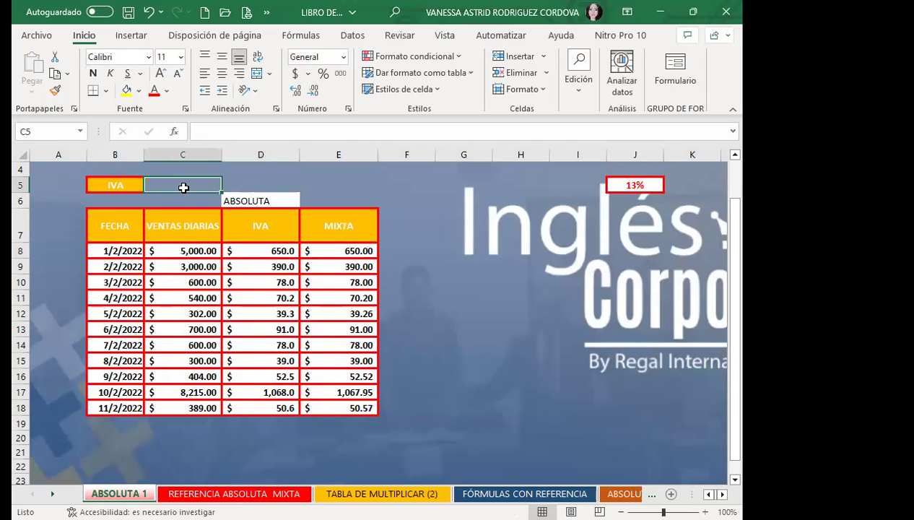
type("13%")
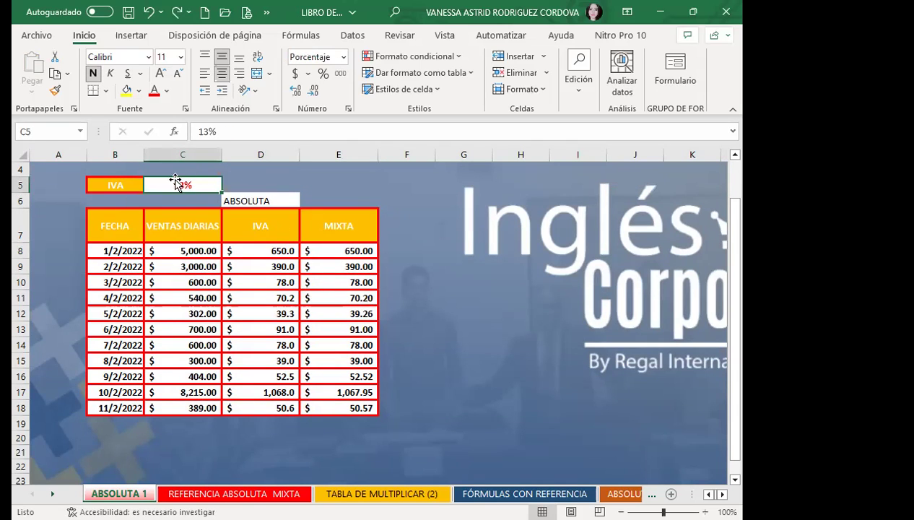
left_click(224, 494)
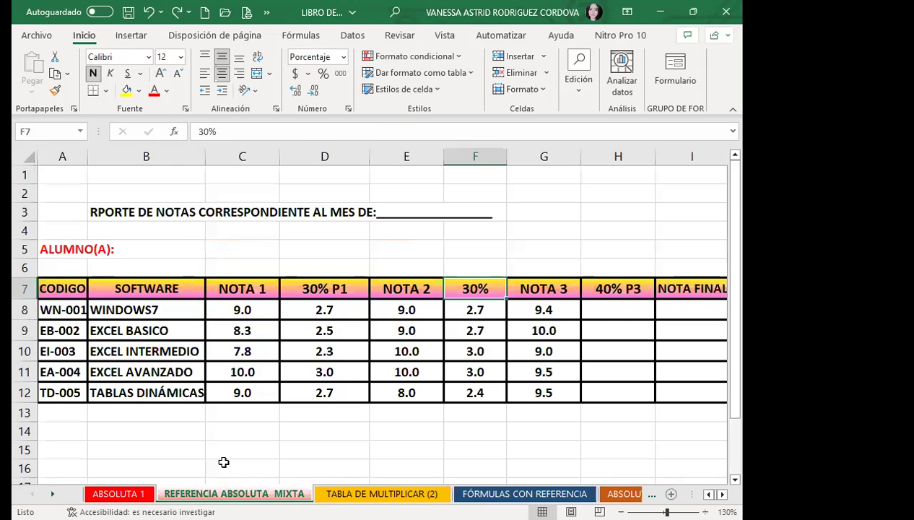
left_click(534, 306)
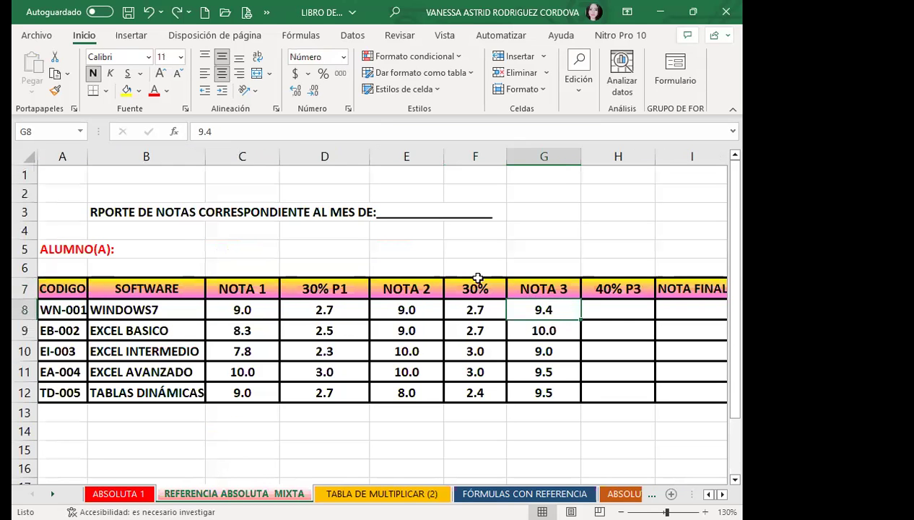
left_click(485, 288)
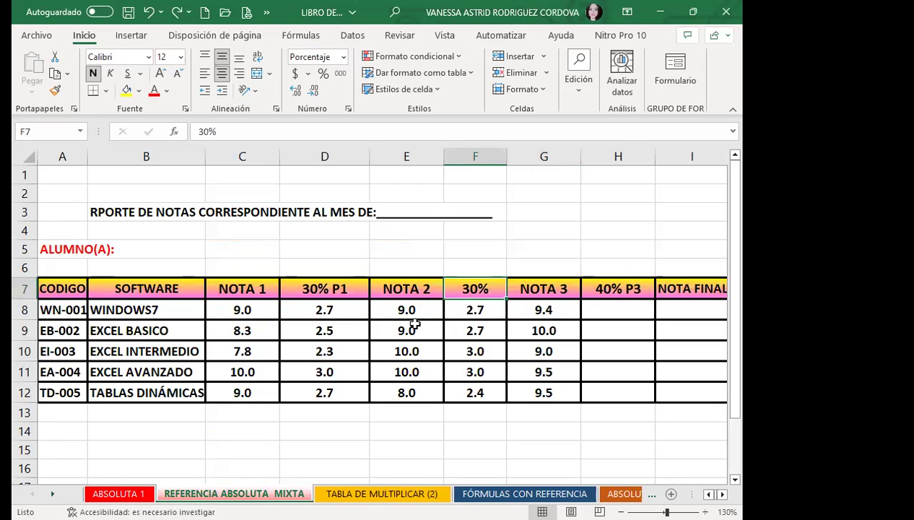
left_click(24, 311)
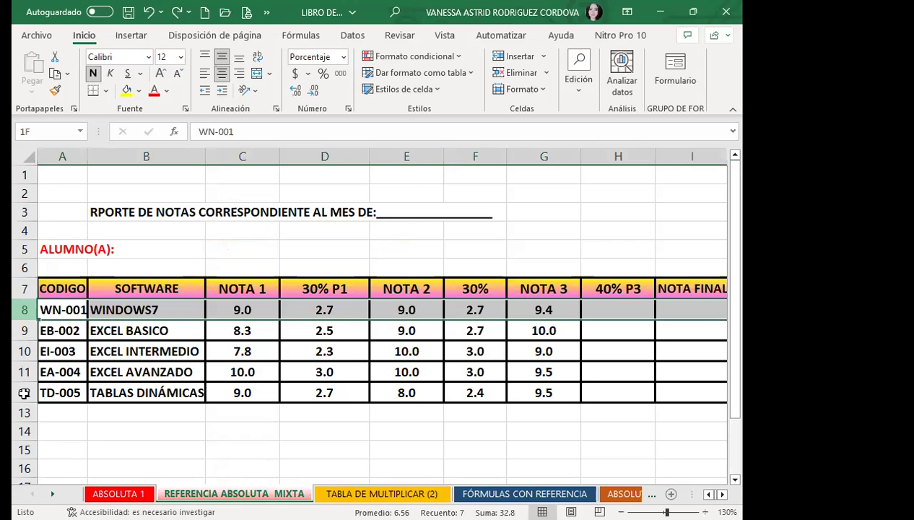
left_click(475, 310)
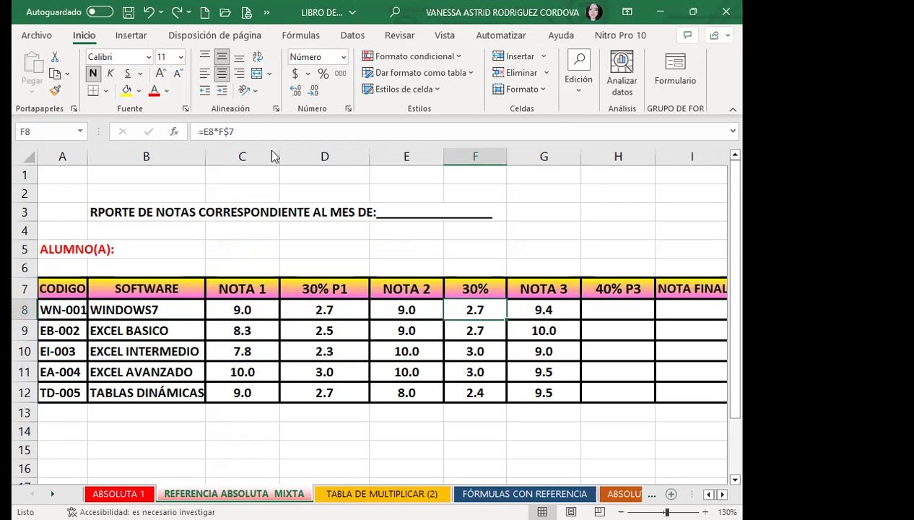
left_click(488, 289)
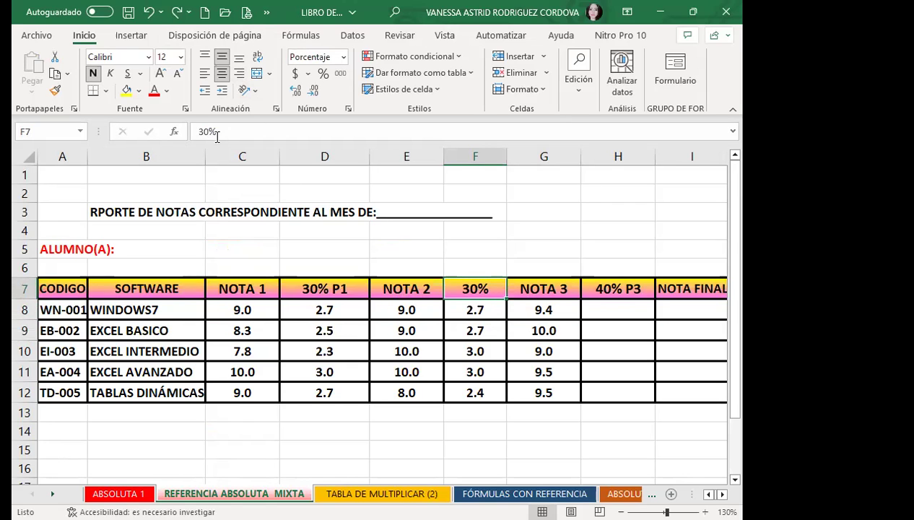
left_click(476, 311)
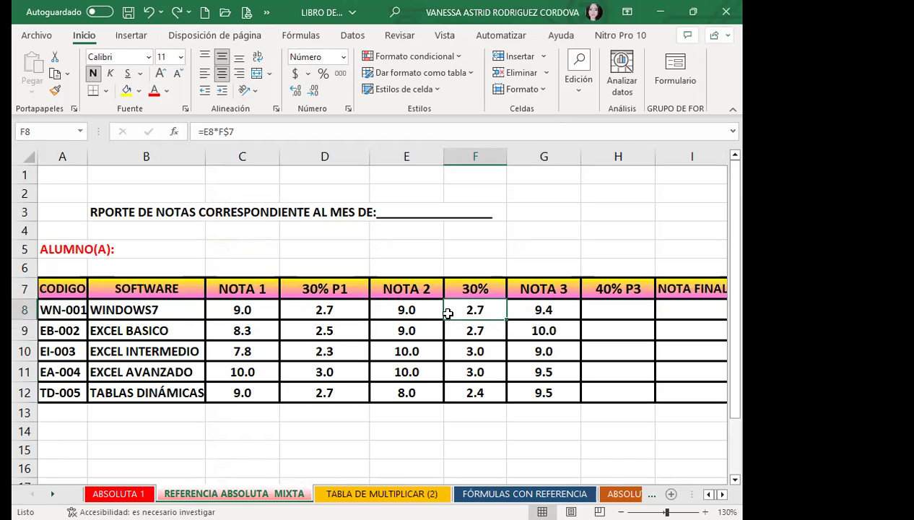
left_click(399, 309)
left_click_drag(399, 309, 459, 290)
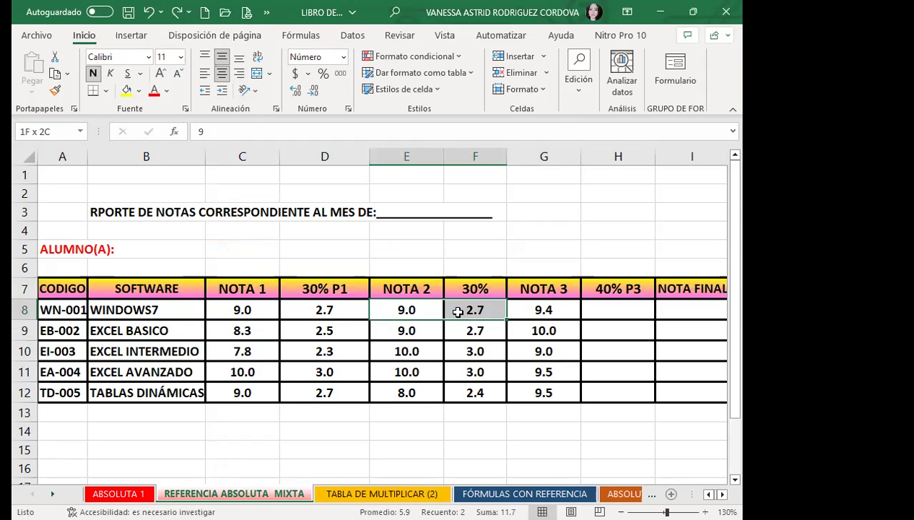
left_click_drag(458, 312, 457, 312)
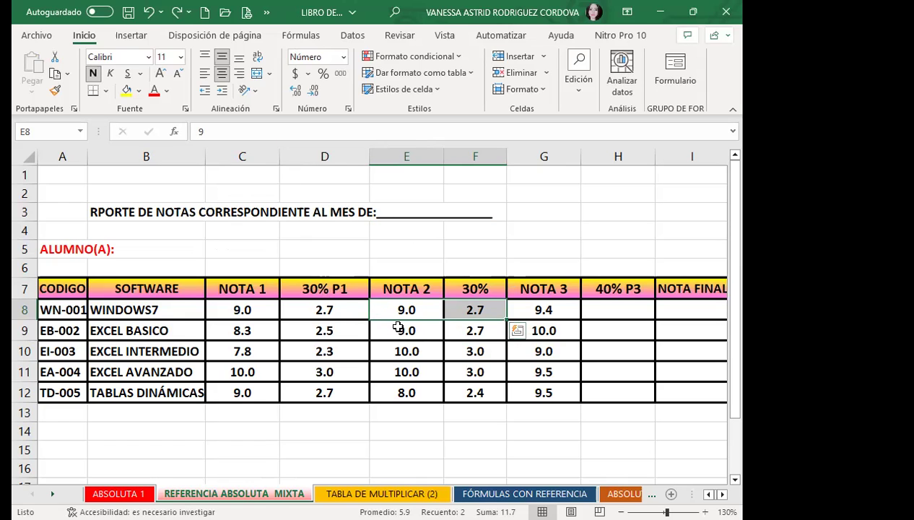
left_click(460, 313)
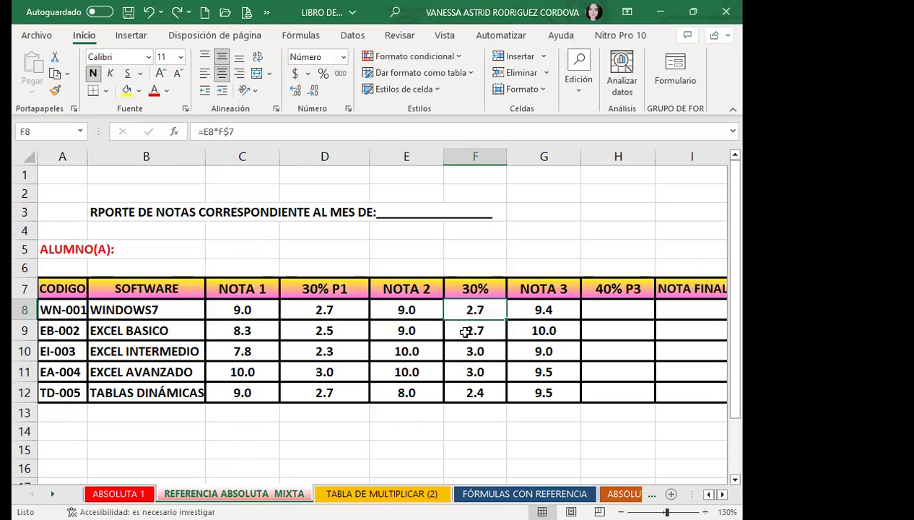
left_click(470, 391)
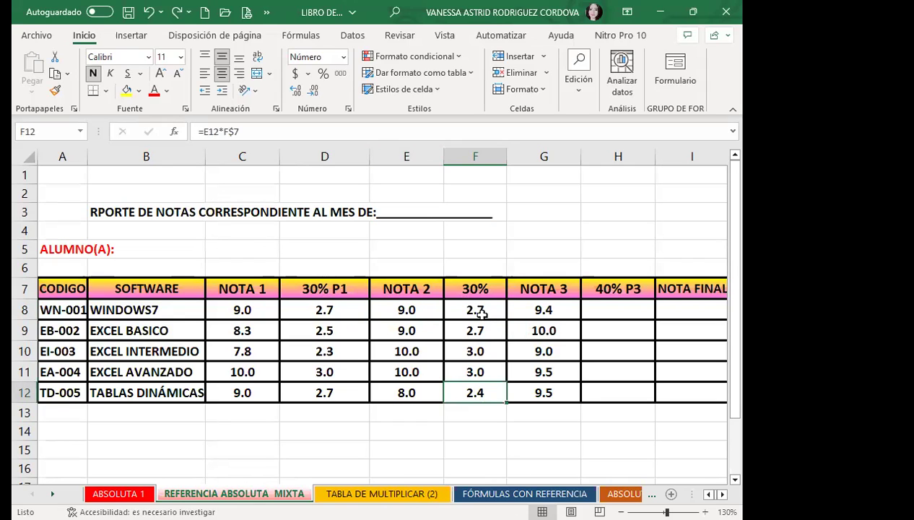
left_click(486, 291)
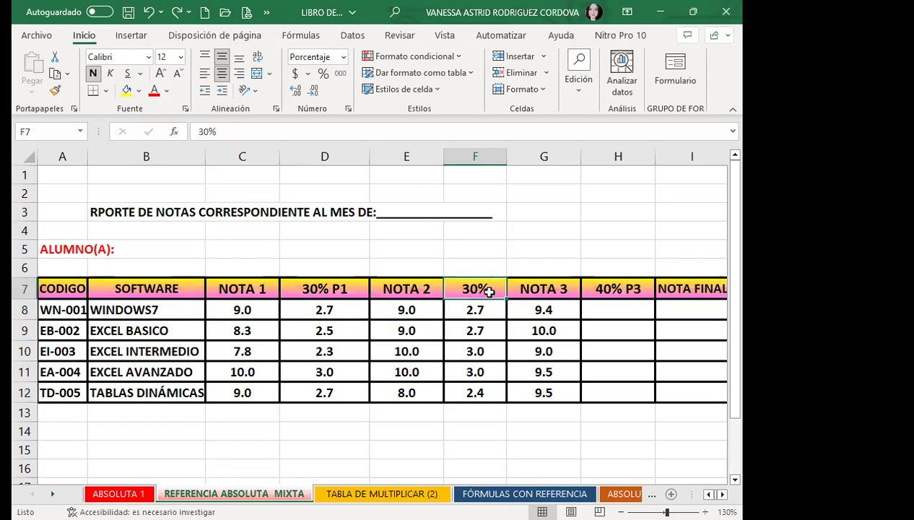
left_click(417, 312)
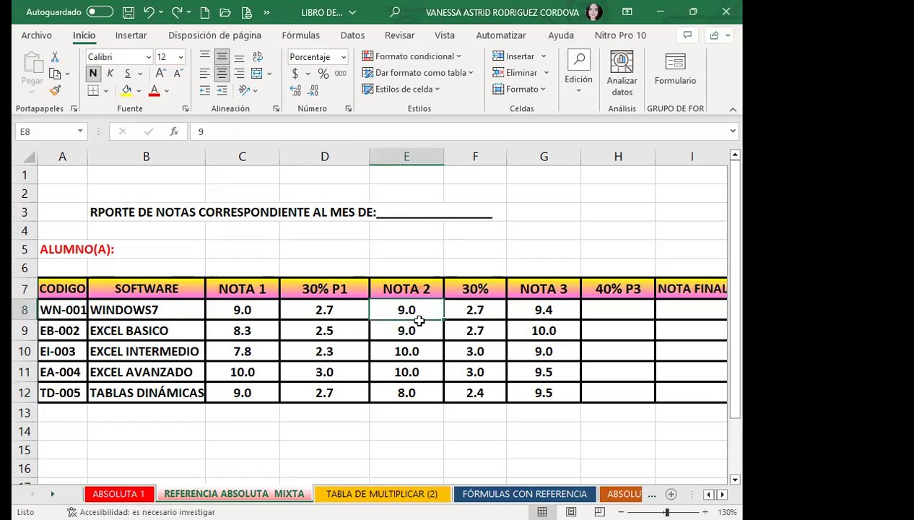
left_click_drag(419, 320, 417, 392)
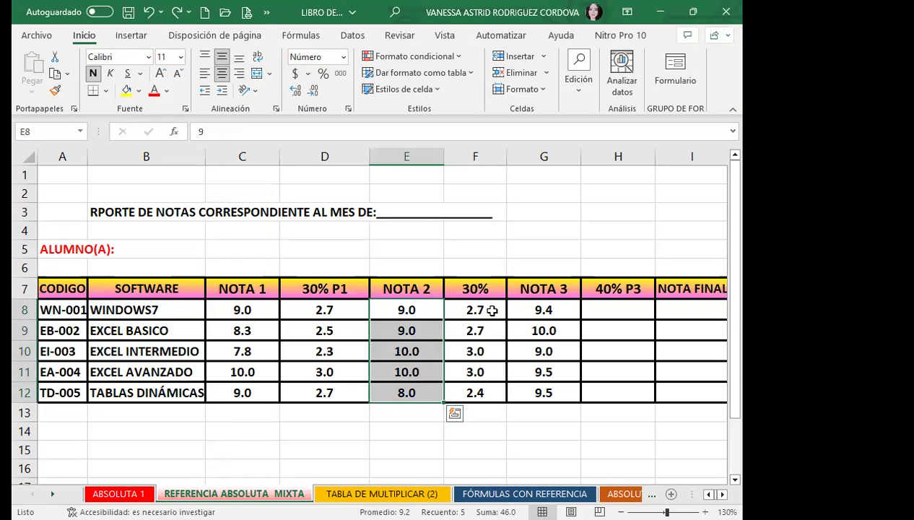
left_click(491, 311)
key("Escape")
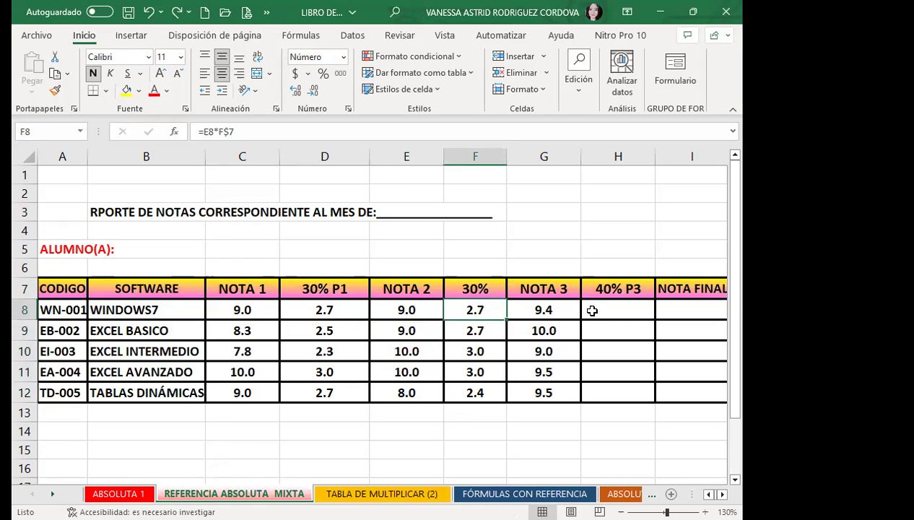
left_click(615, 312)
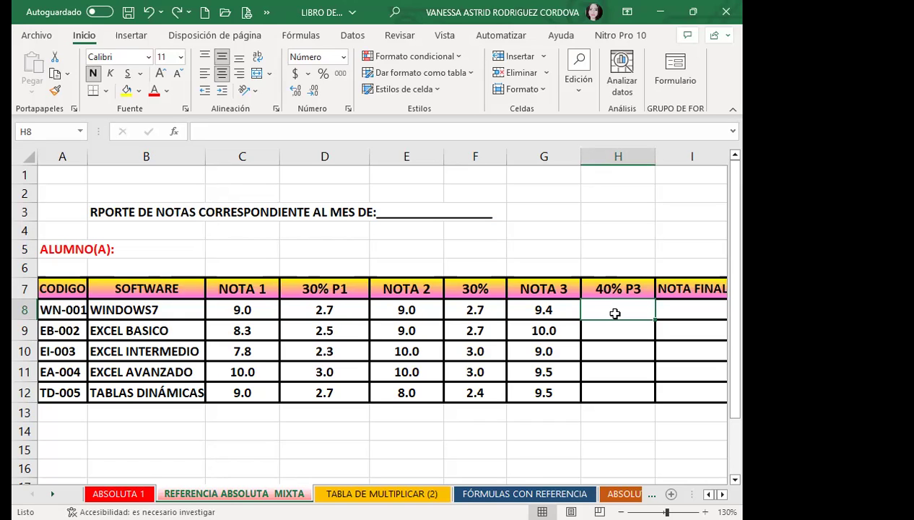
Step: Enter =G8*40% in H8 after discarding a first attempt
type("=")
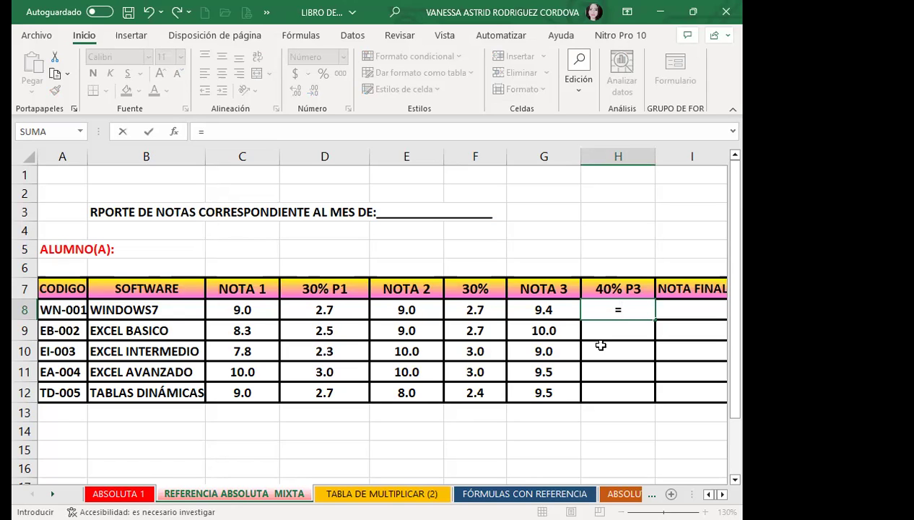
left_click(563, 308)
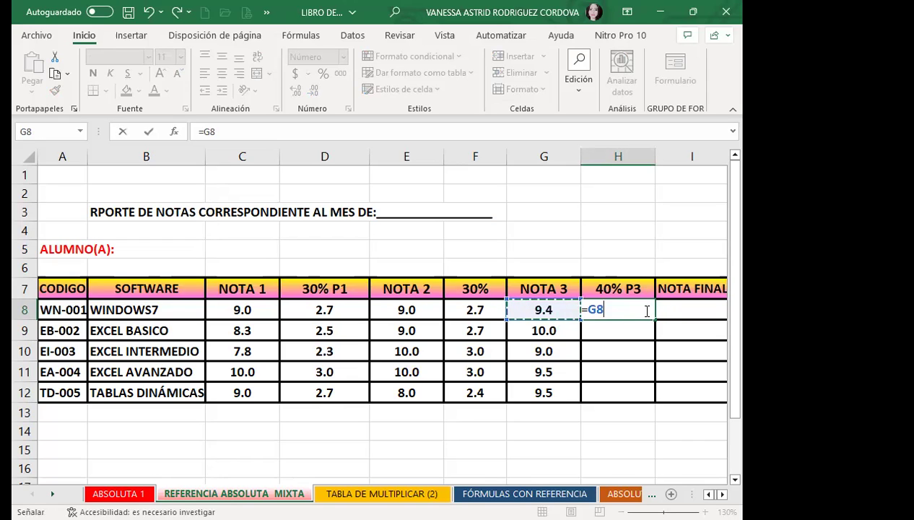
key("BackSpace")
key("BackSpace")
key("BackSpace")
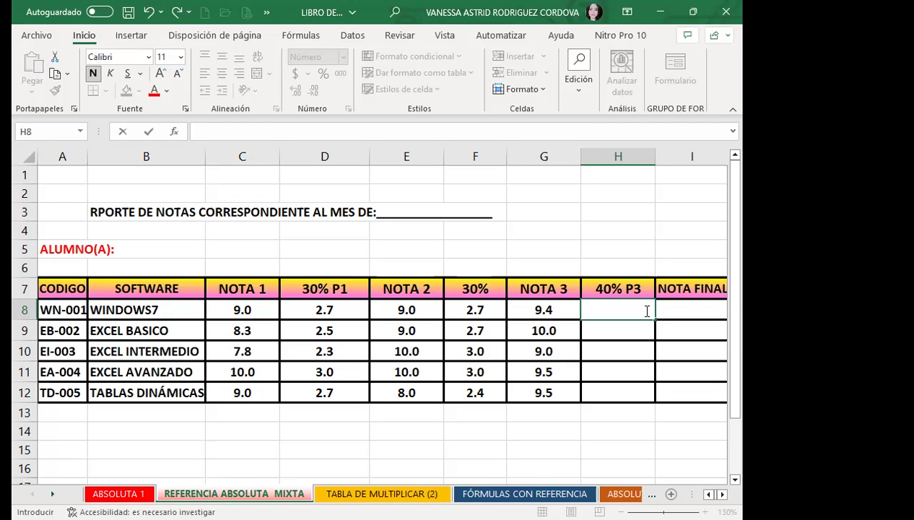
type("=")
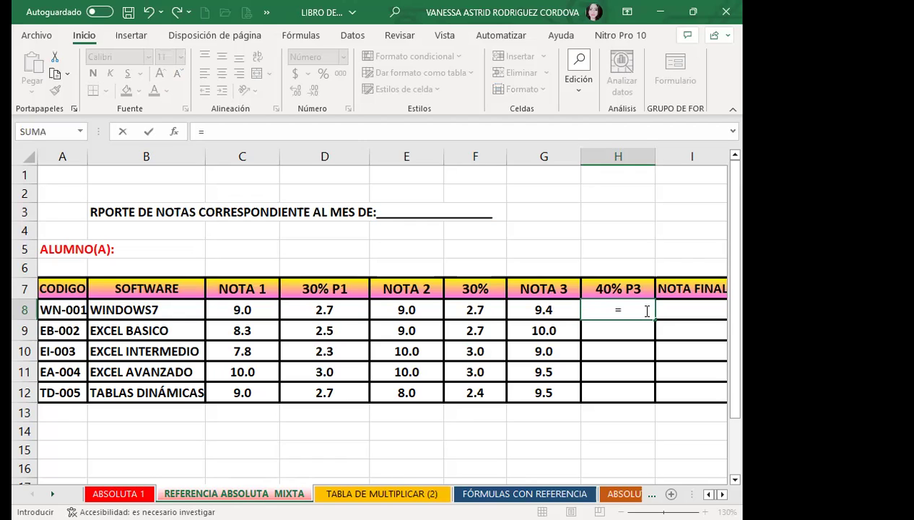
left_click(552, 312)
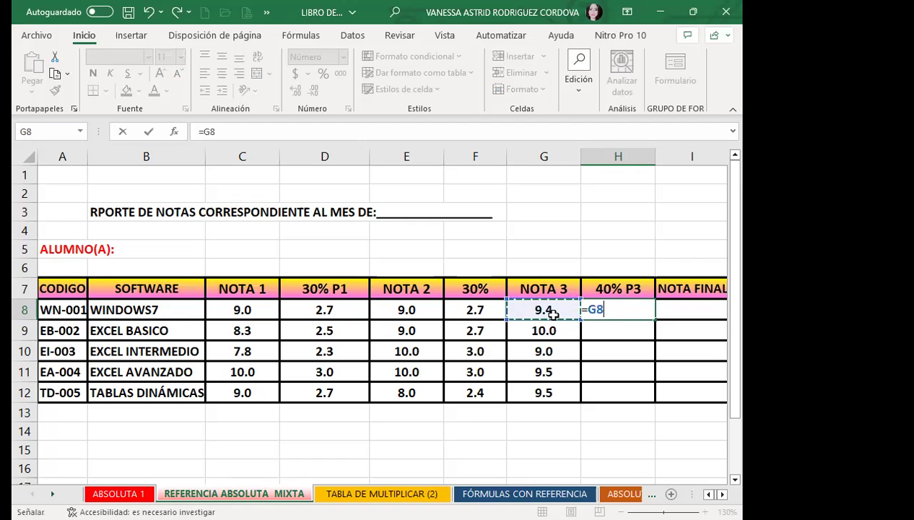
type("*")
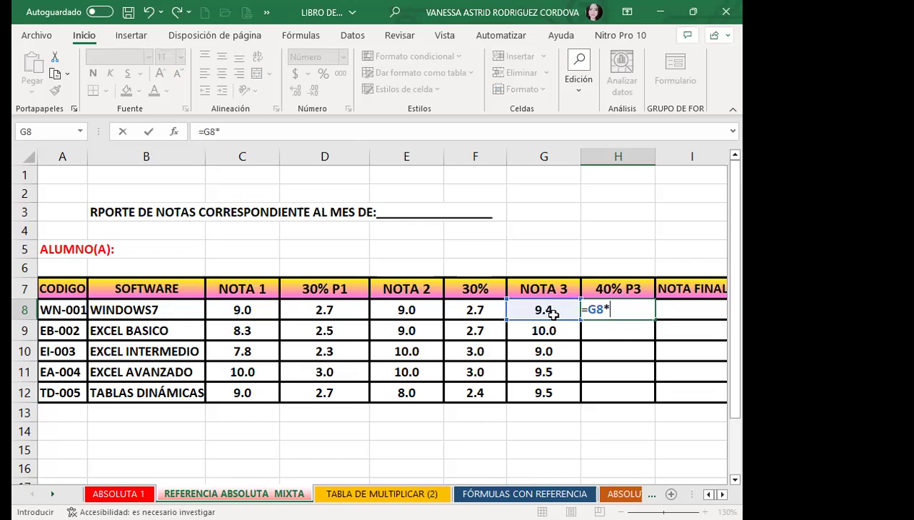
type("40%")
key("Return")
Step: Fill the 40% formula down to H12, giving 3.8, 4.0, 3.6, 3.8 and 3.8
left_click(603, 309)
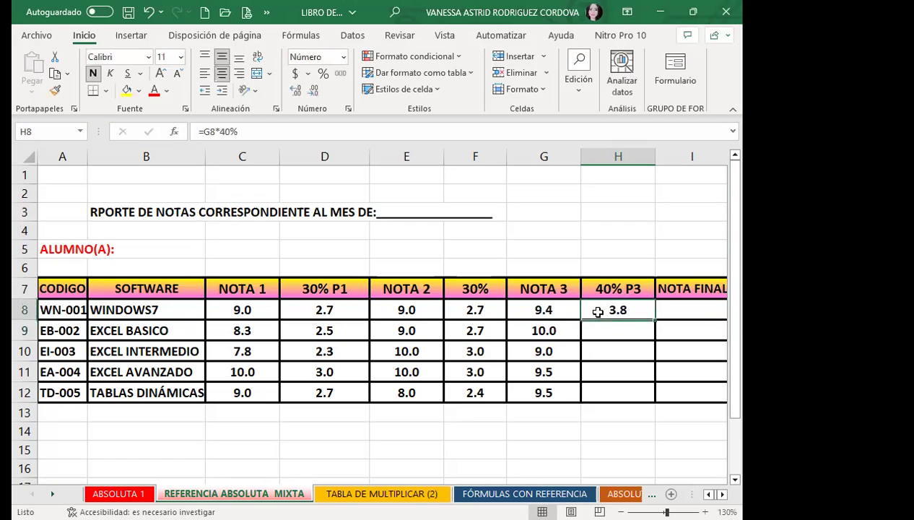
left_click_drag(653, 319, 644, 396)
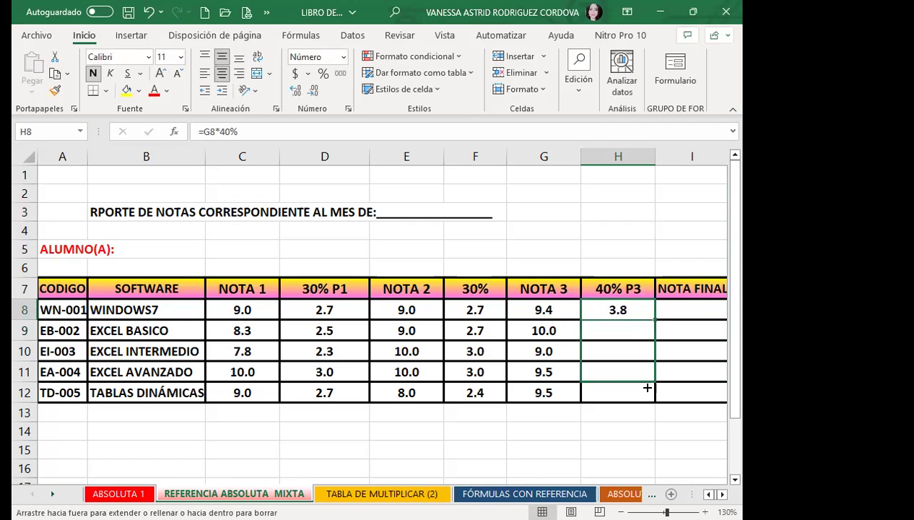
left_click(647, 345)
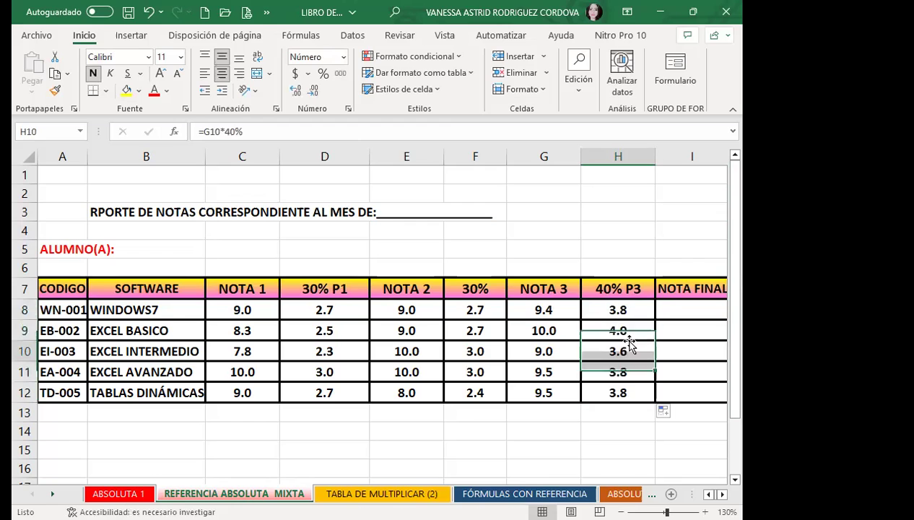
left_click(625, 309)
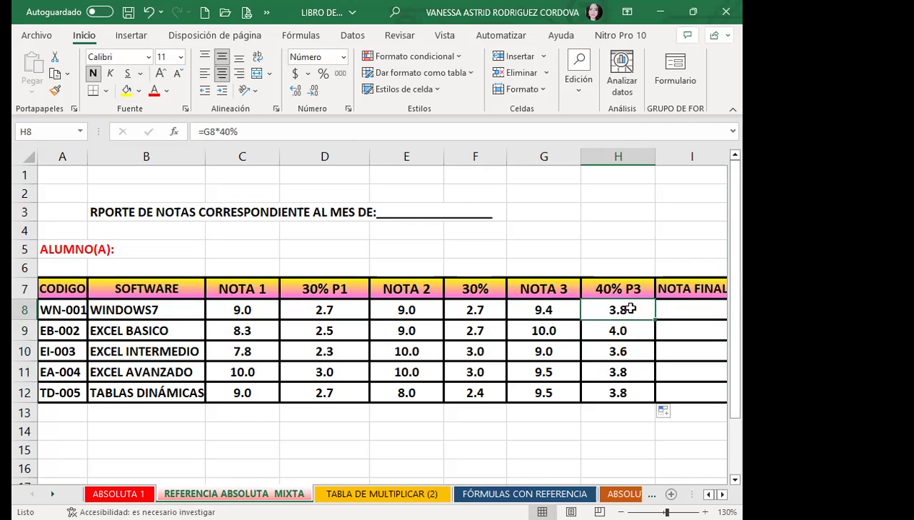
left_click(476, 283)
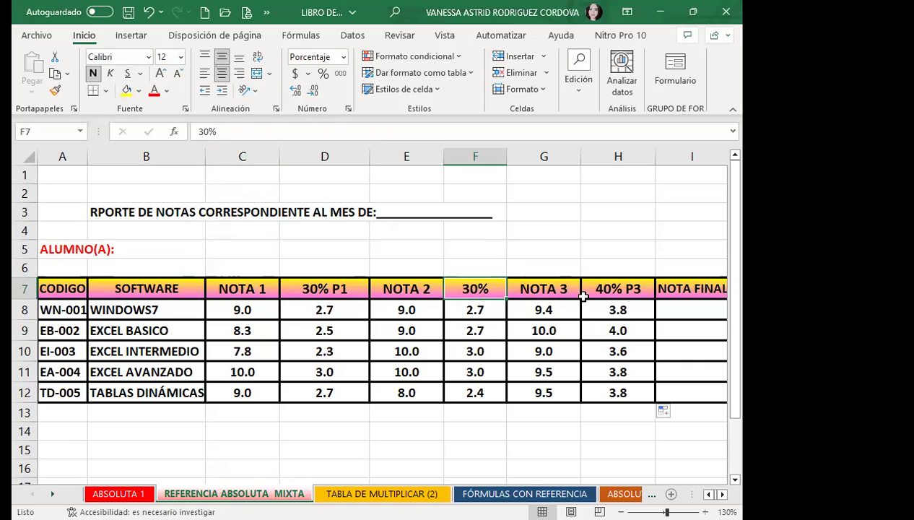
left_click(638, 294)
left_click(632, 313)
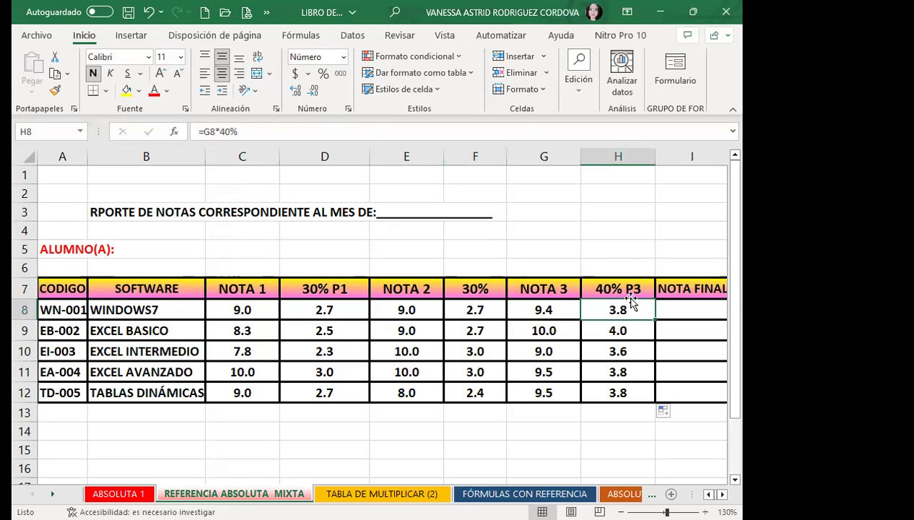
left_click(642, 289)
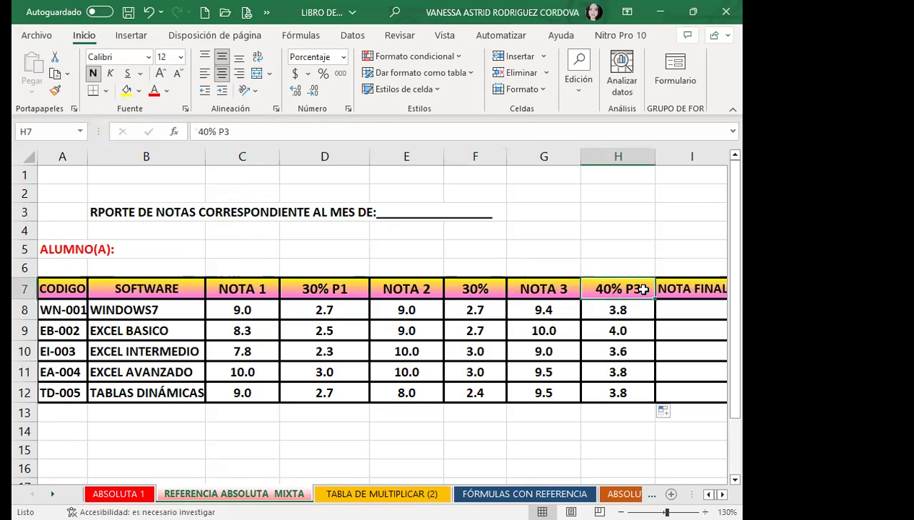
left_click(621, 310)
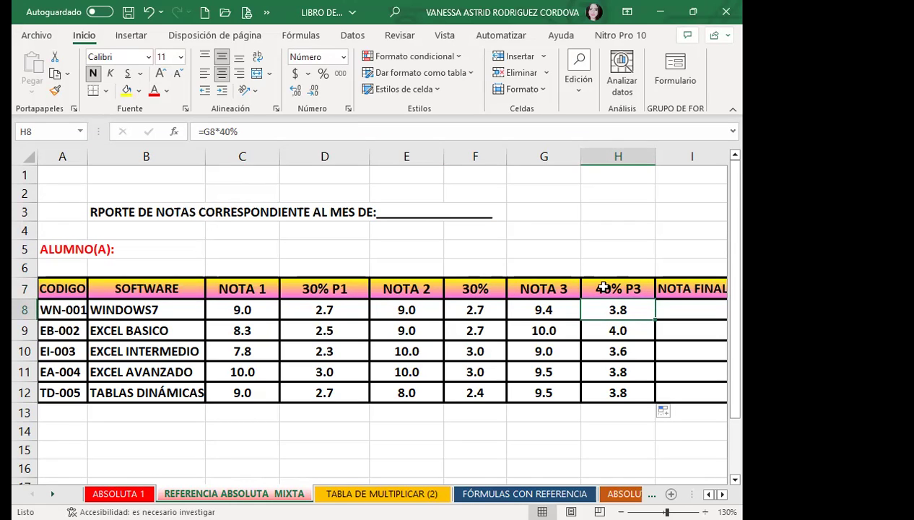
left_click(316, 283)
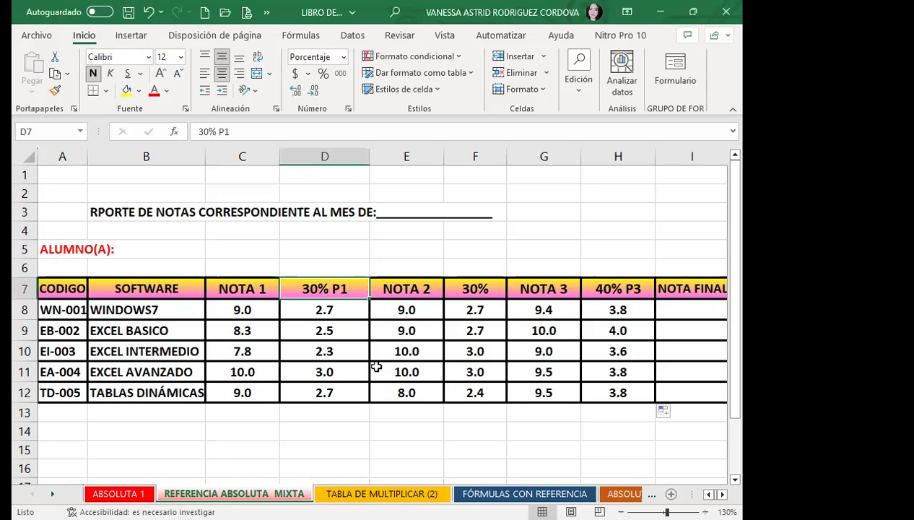
Step: Review H8's 40% formula, then move the selection to B10
left_click(606, 312)
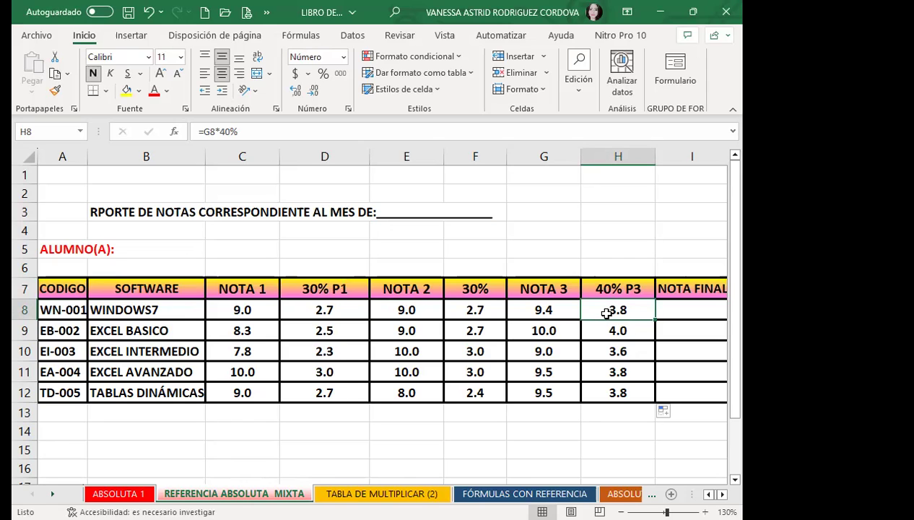
left_click(188, 346)
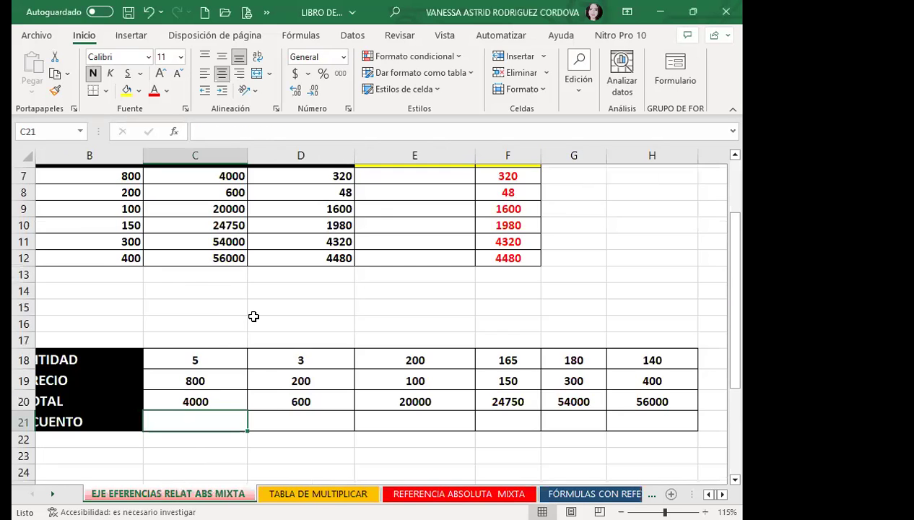
scroll(356, 306, "up", 1)
scroll(405, 345, "down", 1)
scroll(387, 281, "up", 1)
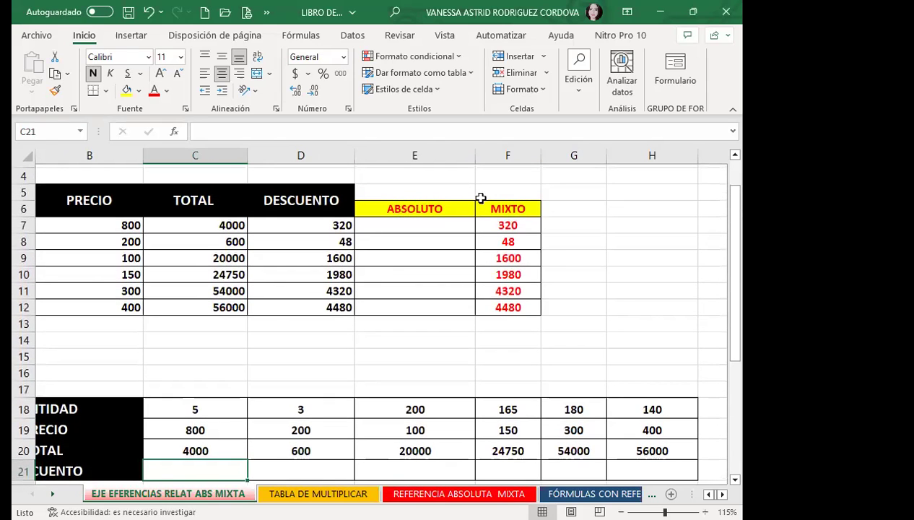
left_click(220, 221)
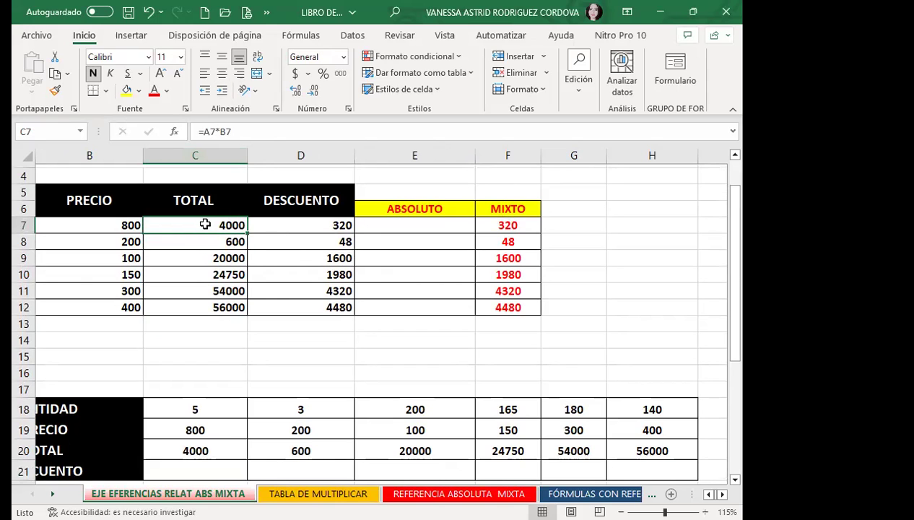
left_click_drag(200, 224, 211, 300)
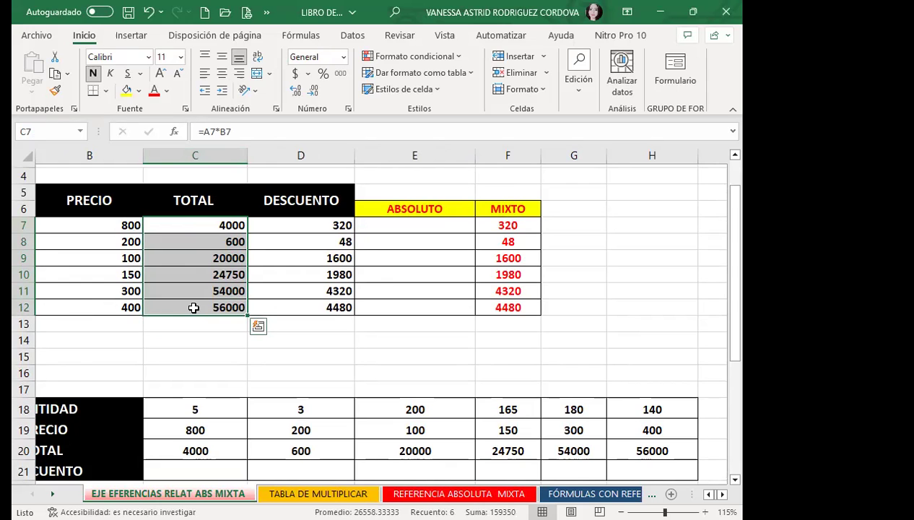
scroll(193, 307, "down", 2)
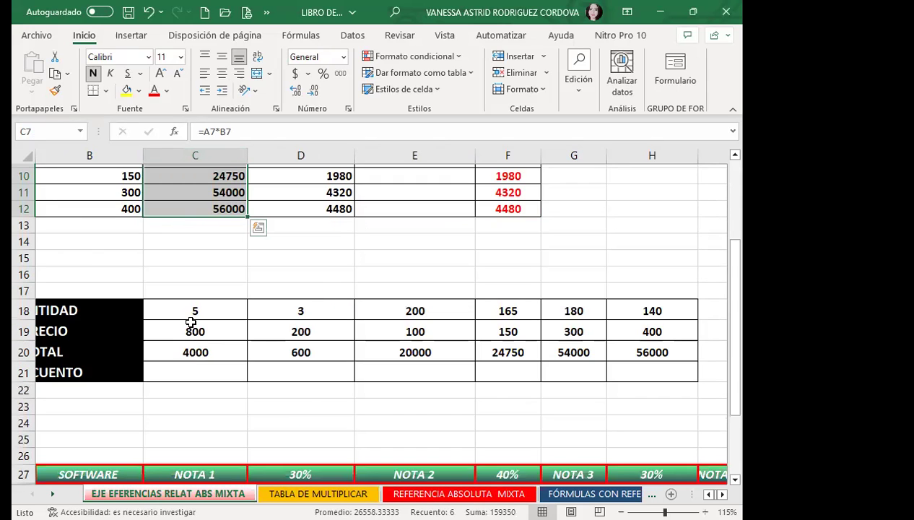
scroll(217, 242, "up", 2)
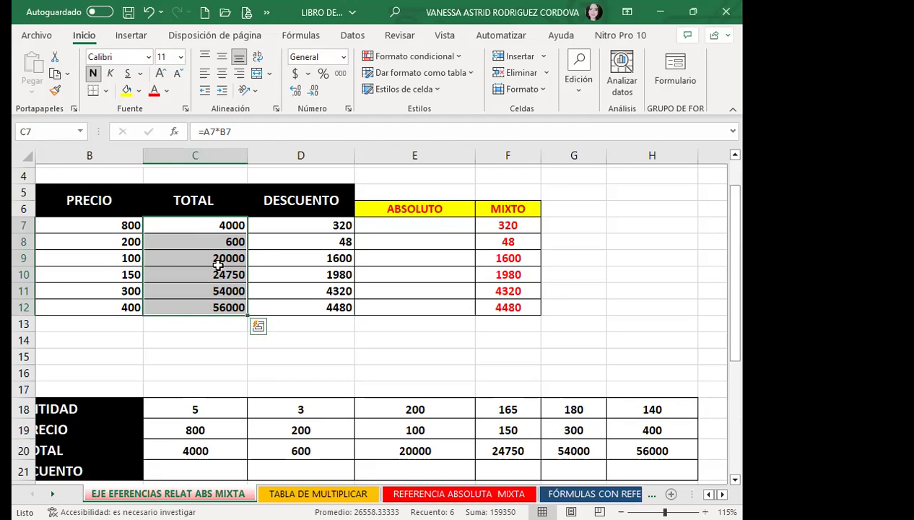
scroll(233, 375, "down", 1)
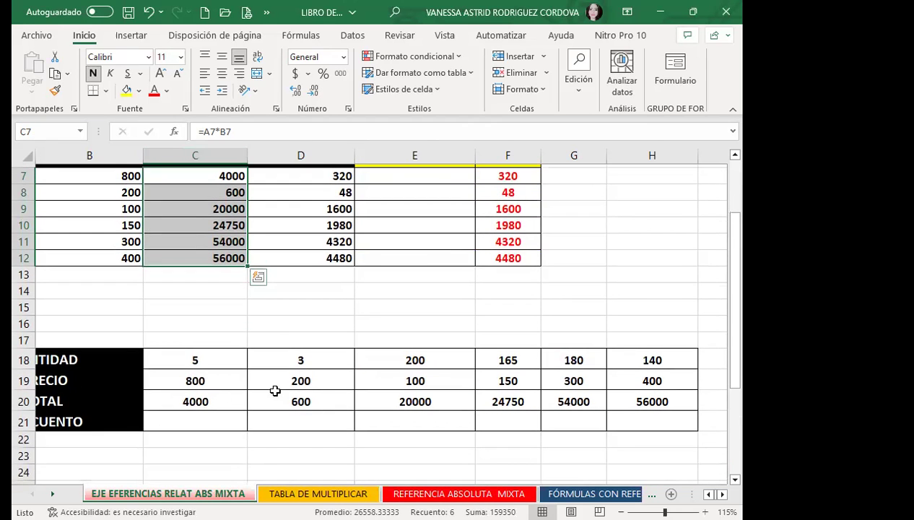
left_click(22, 403)
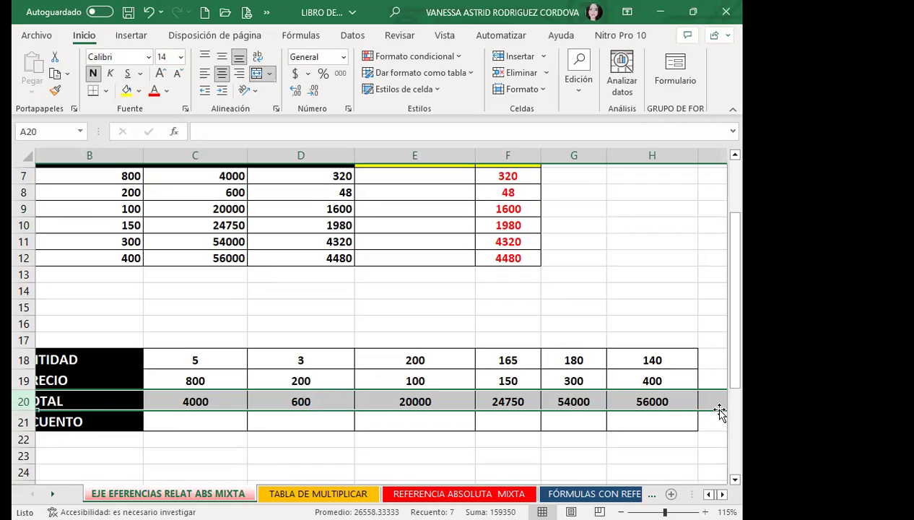
scroll(244, 257, "up", 2)
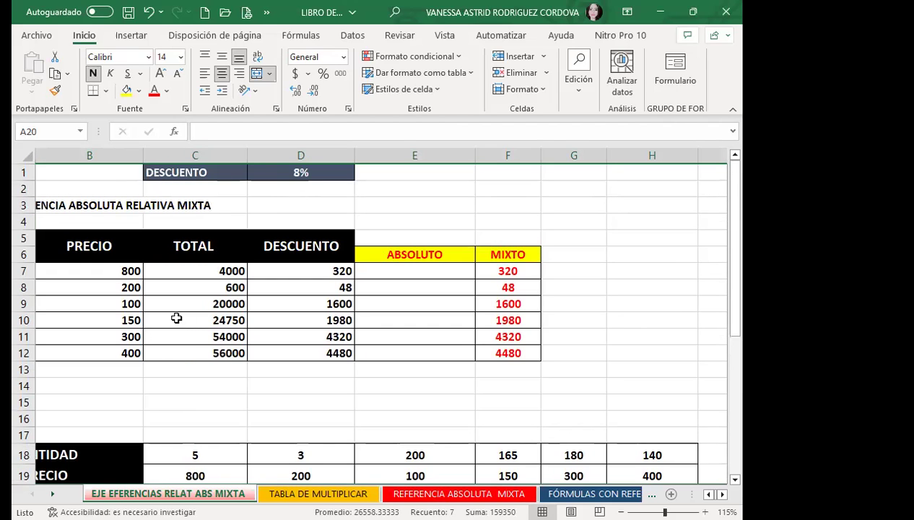
scroll(188, 368, "down", 2)
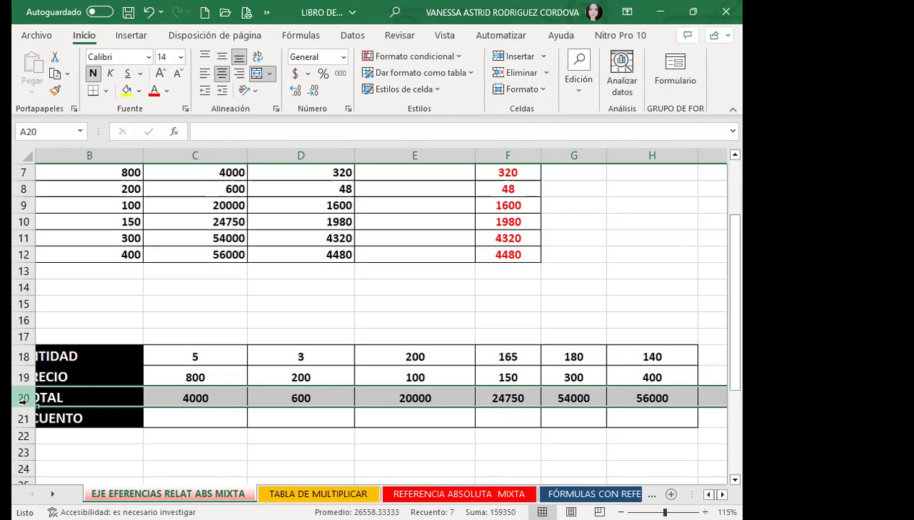
scroll(180, 319, "up", 2)
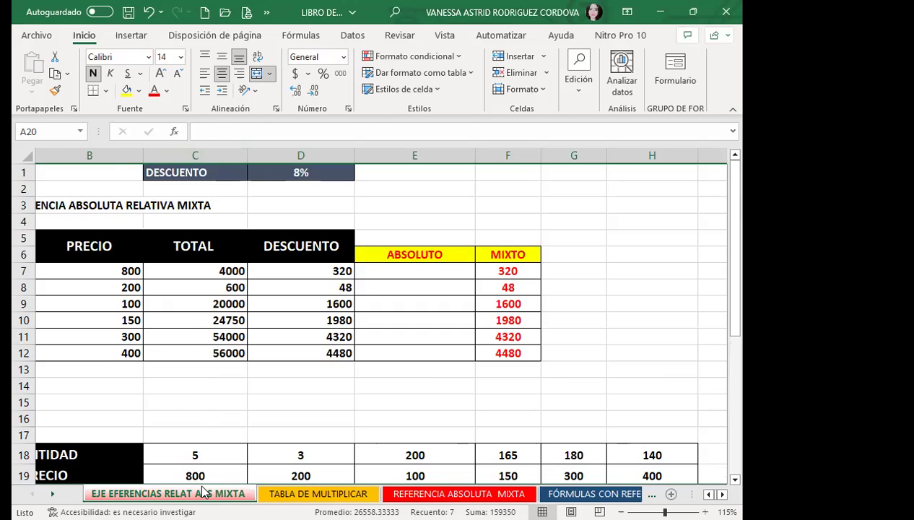
scroll(193, 397, "down", 1)
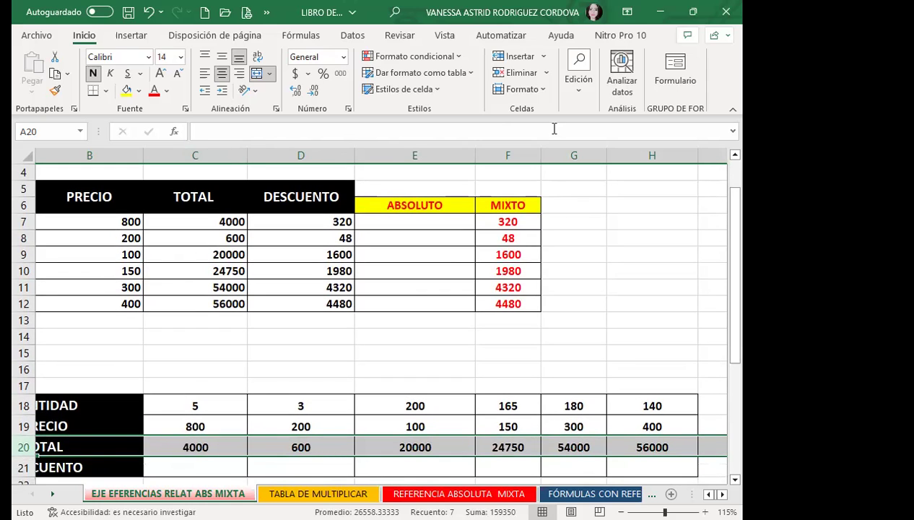
scroll(196, 448, "down", 1)
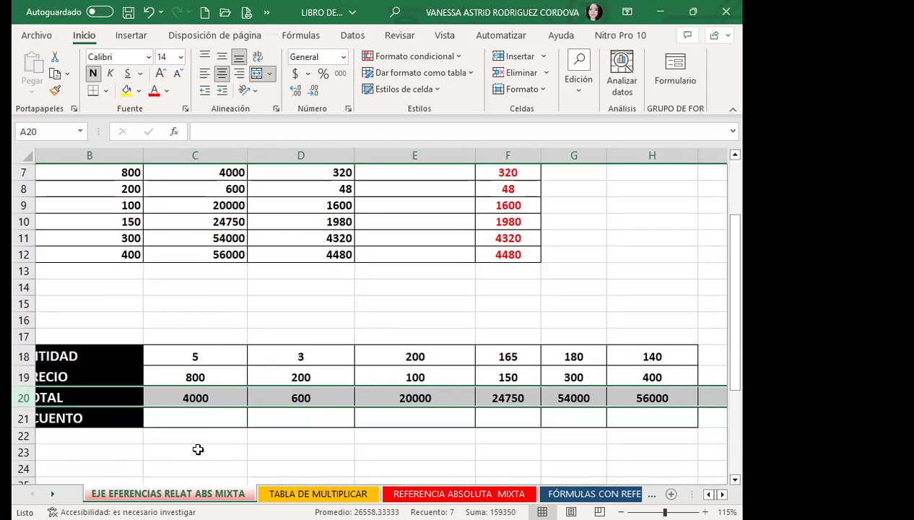
Step: Start C21's formula multiplying the C20 total by the 8% discount in D1
left_click(218, 418)
type("=")
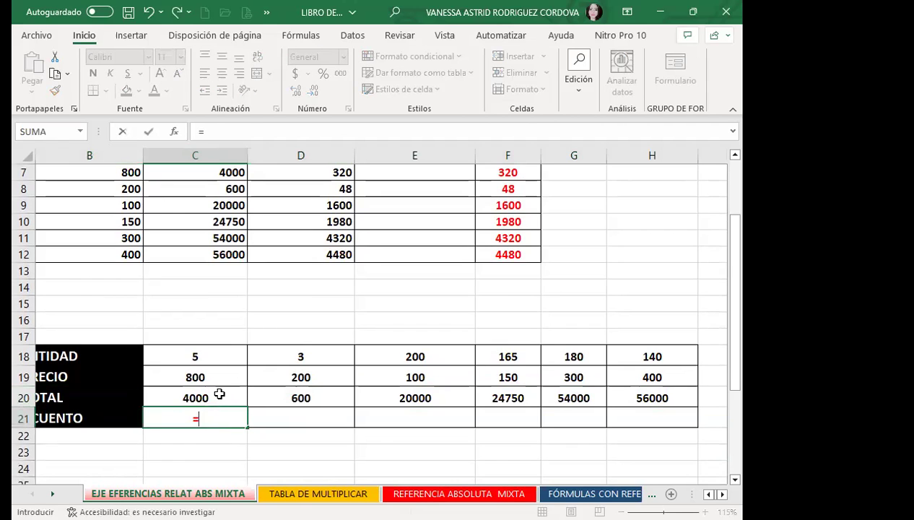
left_click(219, 393)
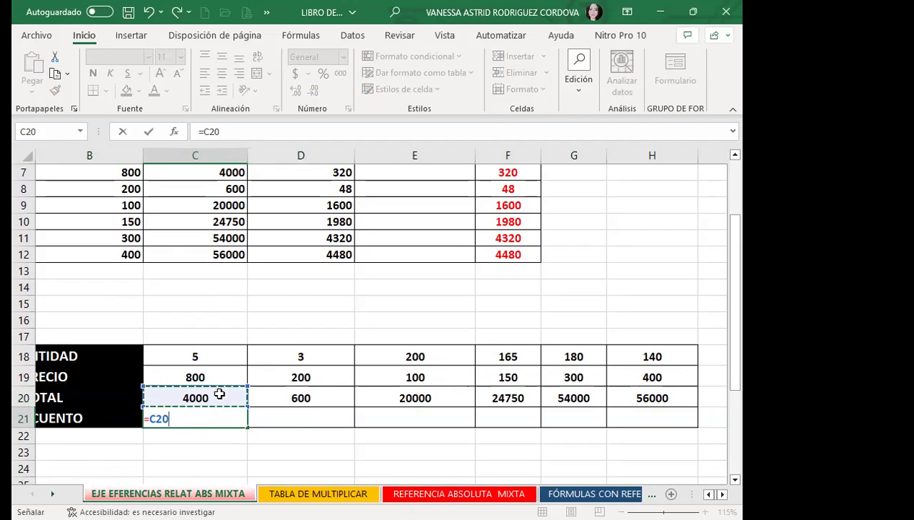
scroll(217, 286, "up", 2)
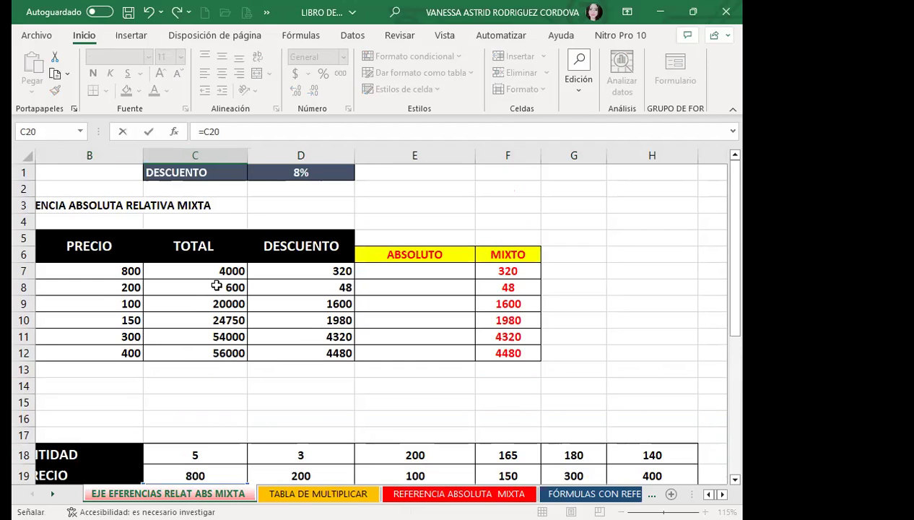
scroll(234, 321, "down", 2)
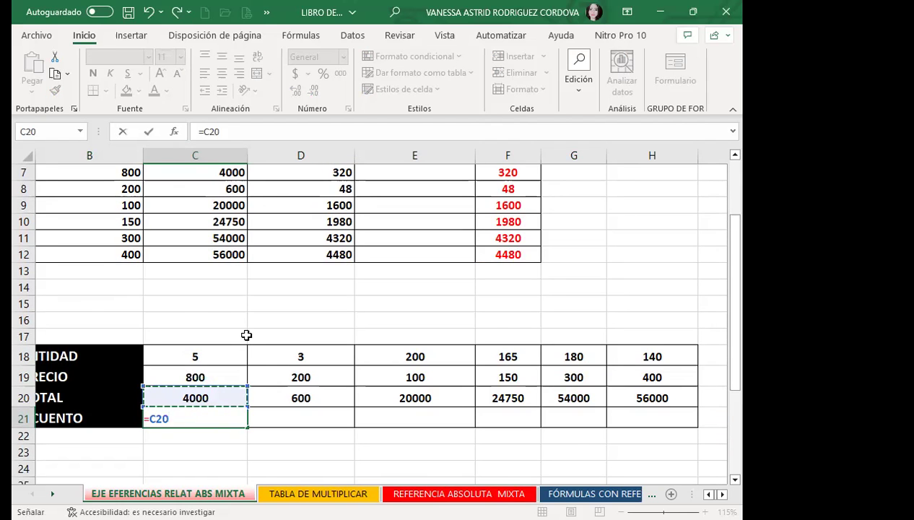
type("*")
scroll(247, 335, "up", 2)
left_click(324, 175)
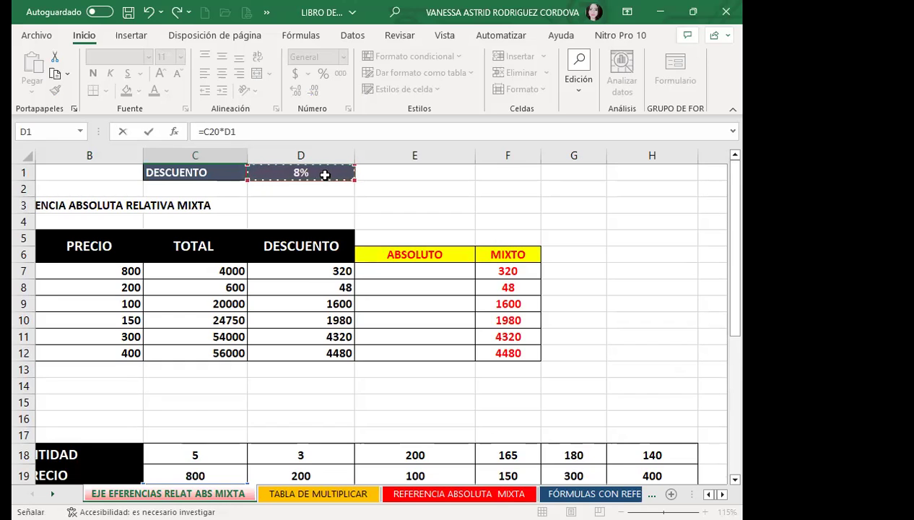
Step: Lock D1, confirm, and fill the discount across to H21: 320, 48, 1600, 1980, 4320, 4480
scroll(324, 208, "down", 1)
scroll(317, 274, "down", 1)
key("F4")
key("F4")
key("F4")
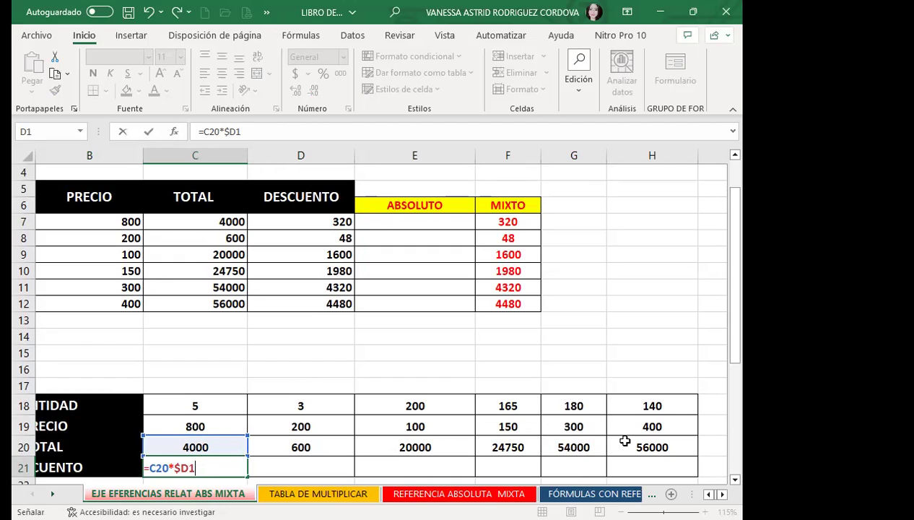
key("Return")
left_click(223, 449)
left_click_drag(247, 459, 651, 454)
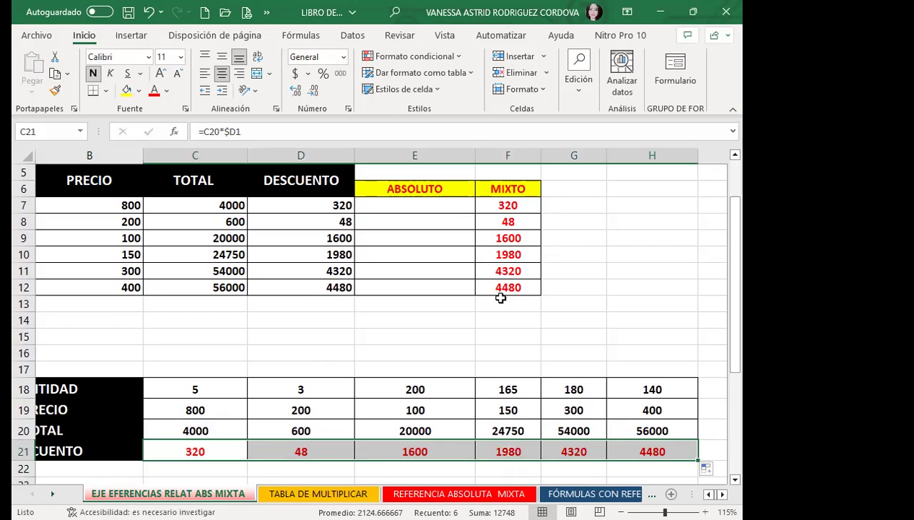
left_click(484, 201)
left_click(335, 202)
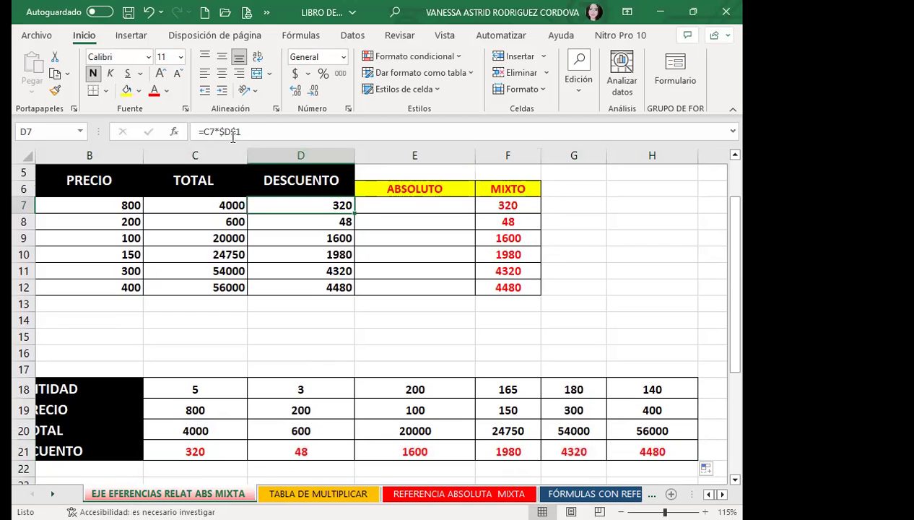
left_click(524, 205)
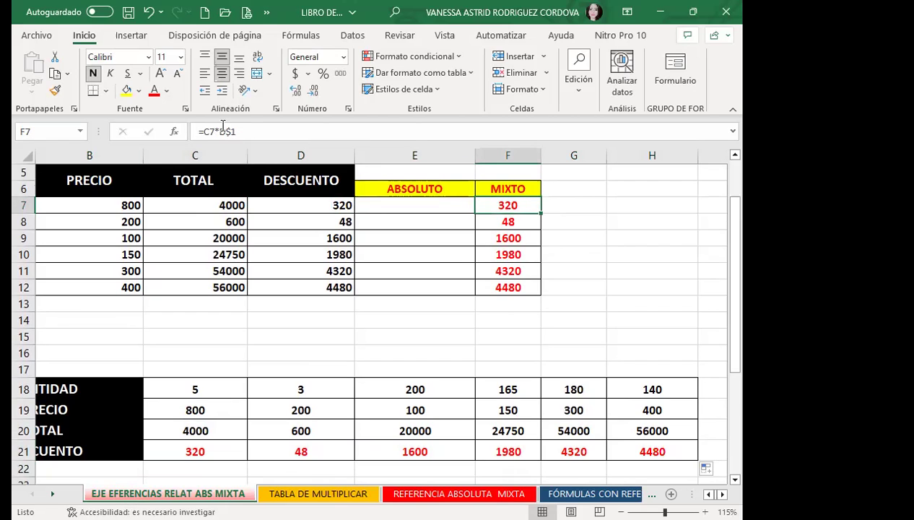
left_click(217, 447)
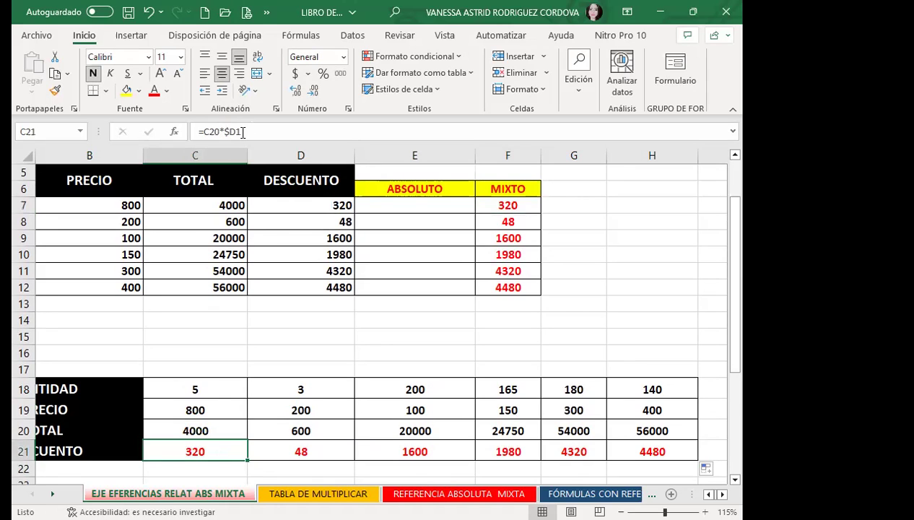
Step: Undo the copied discounts, change C21 to =C20*D$1, and fill to H21, yielding zeros
key("ctrl+z")
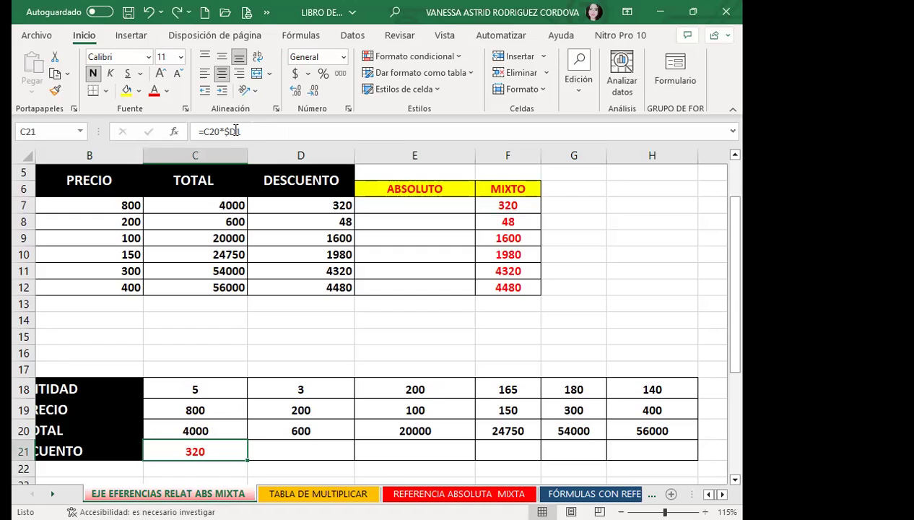
left_click(298, 133)
key("F4")
key("F4")
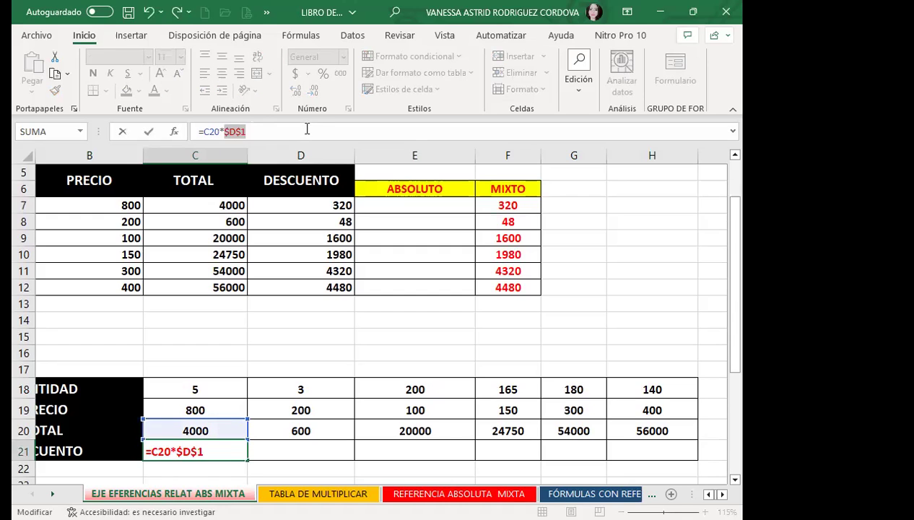
key("F4")
key("Return")
left_click(209, 450)
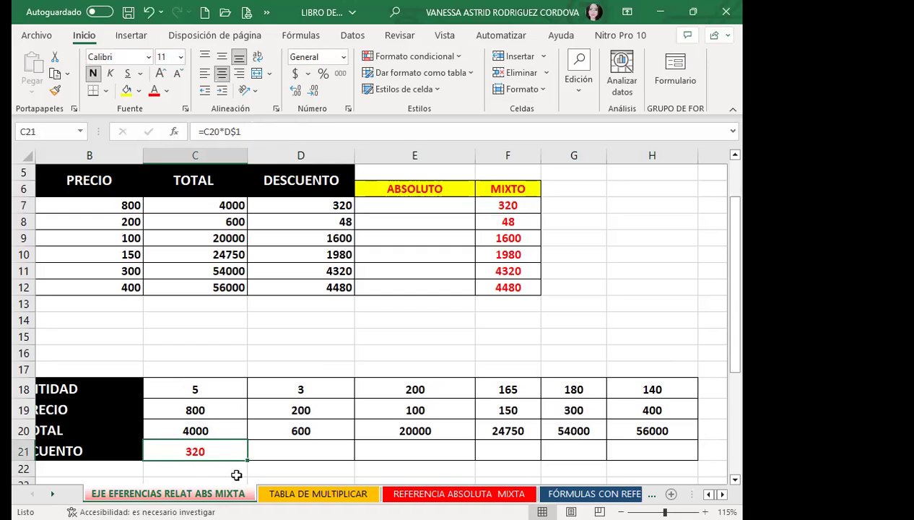
left_click_drag(247, 460, 663, 451)
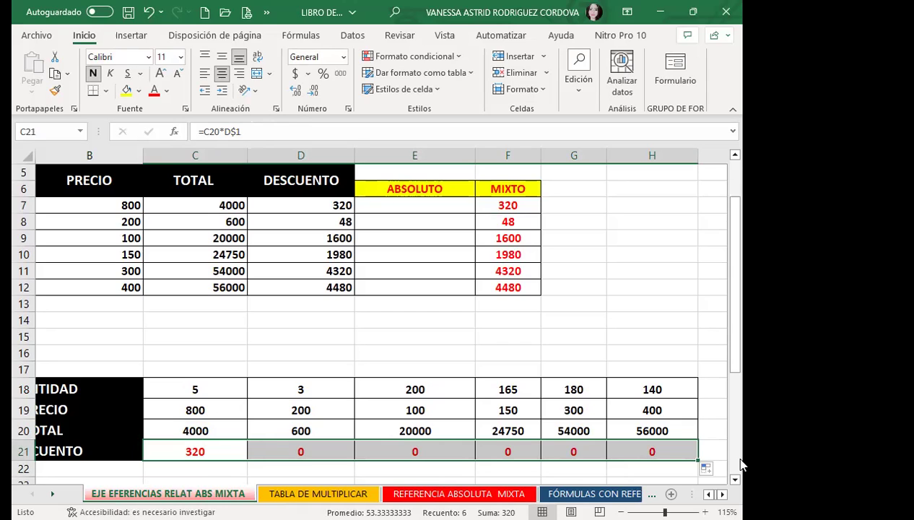
Step: Undo the zero fill, reset C21 to =C20*$D1, and refill it across to H21
key("ctrl+z")
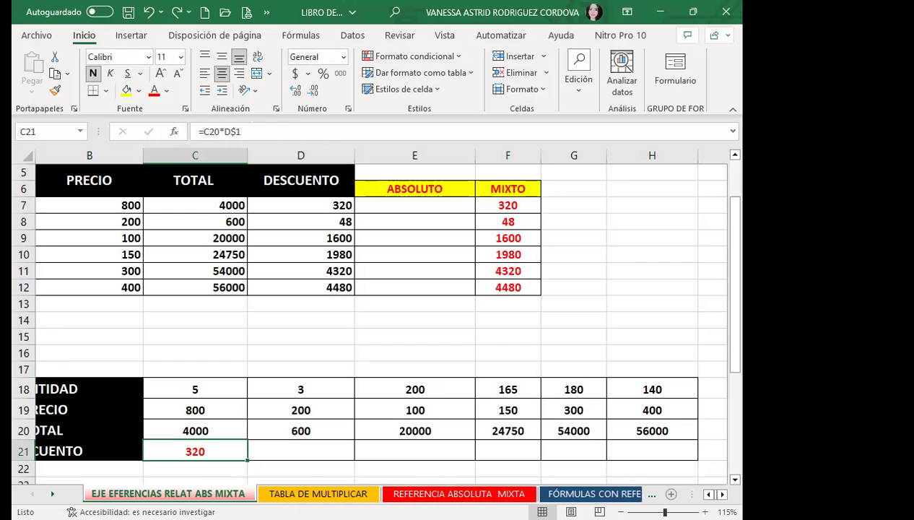
left_click(275, 136)
key("F4")
key("F4")
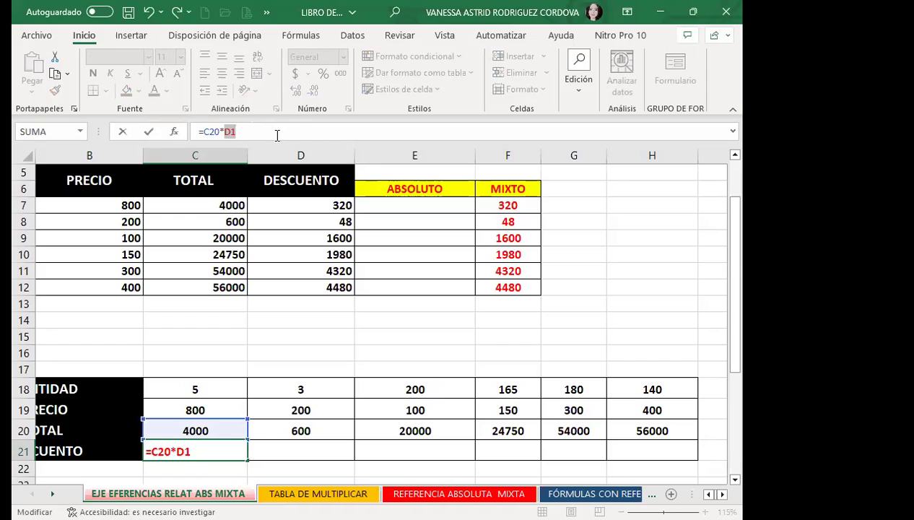
key("F4")
key("F4")
key("F4")
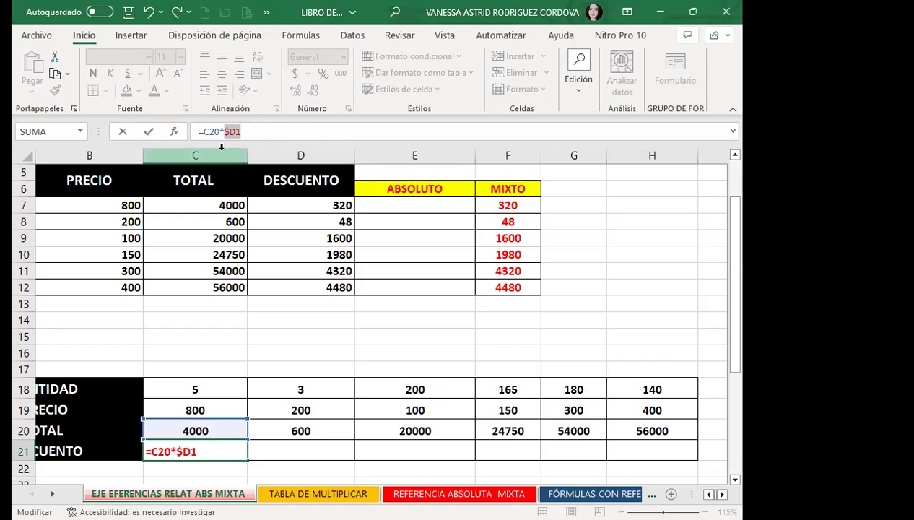
key("Return")
left_click(220, 452)
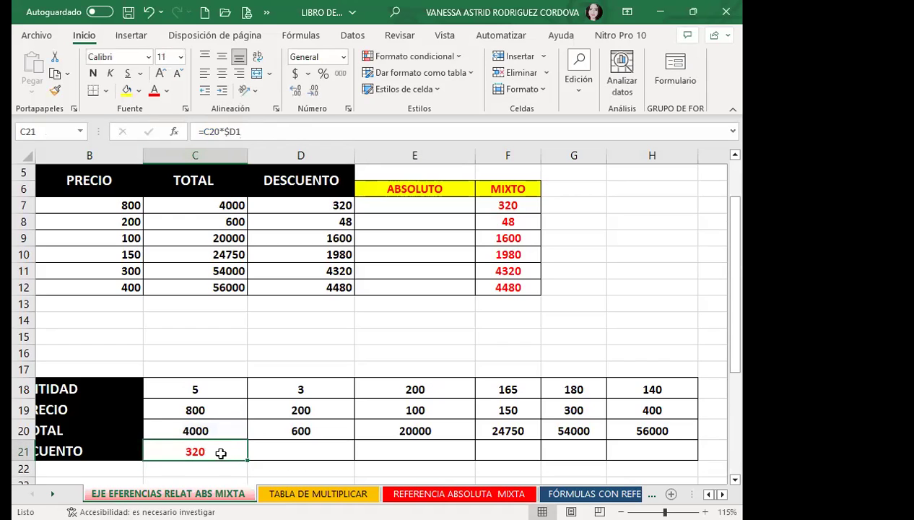
left_click_drag(246, 461, 679, 462)
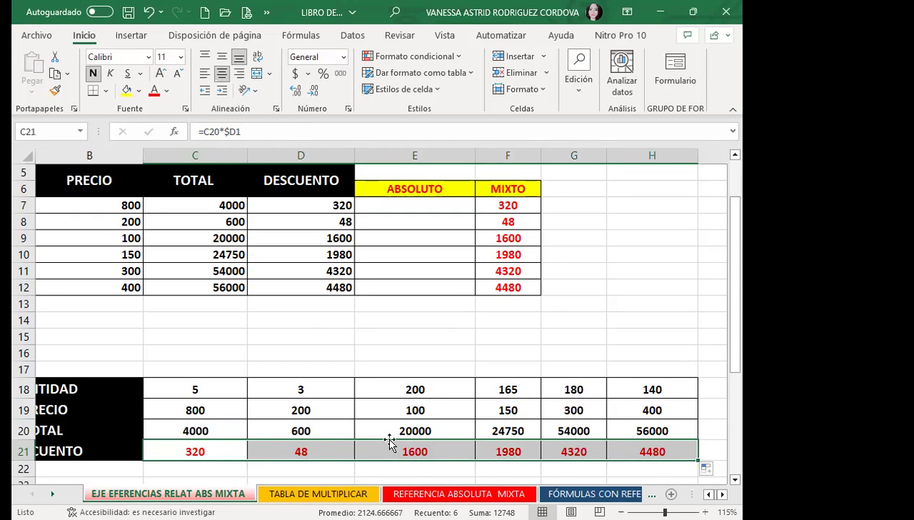
Step: Review the TOTAL formulas in C7:C12, then go to the TABLA DE MULTIPLICAR (2) sheet
scroll(287, 313, "up", 2)
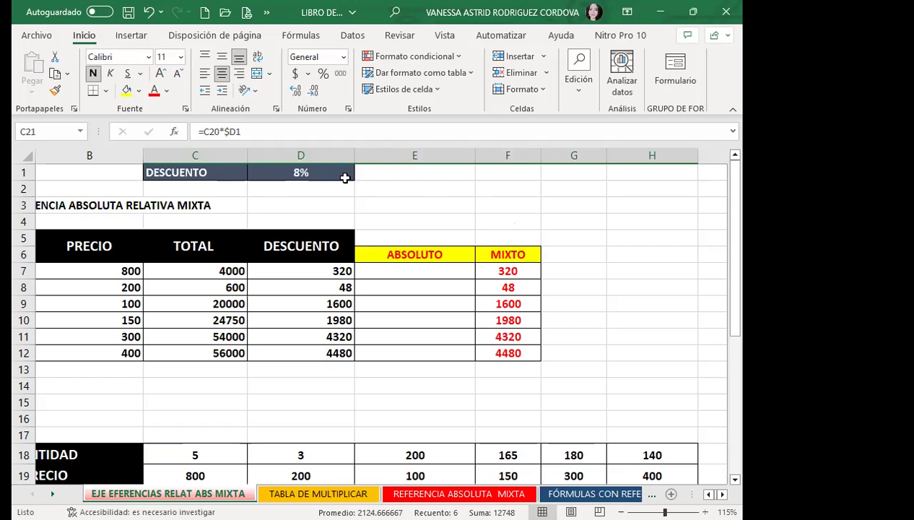
left_click(229, 267)
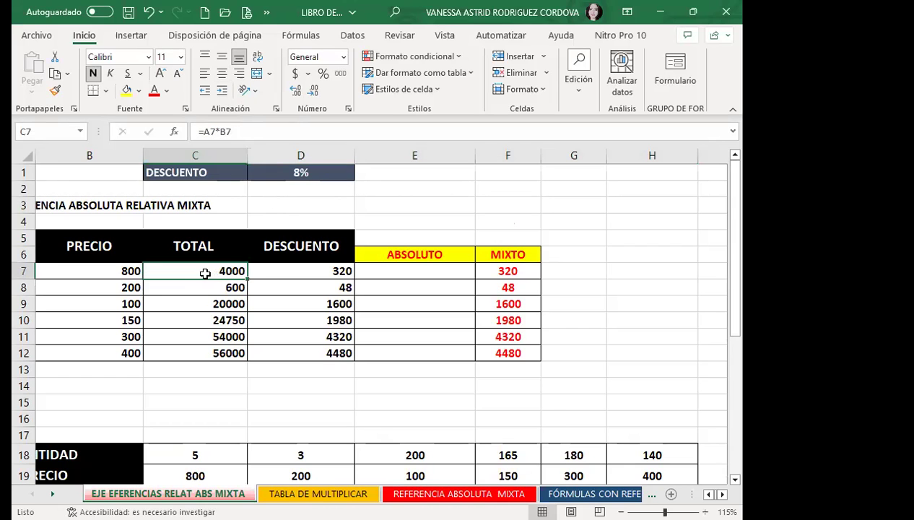
left_click_drag(205, 272, 203, 353)
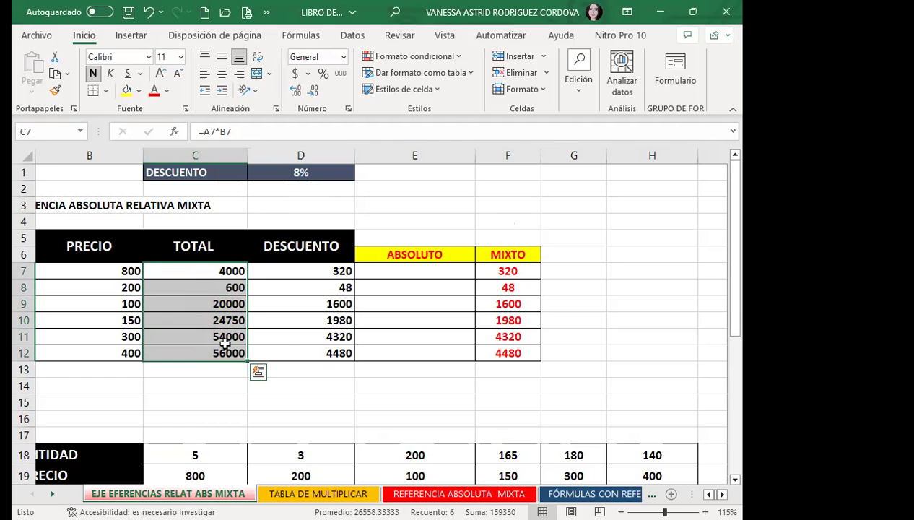
scroll(344, 386, "down", 1)
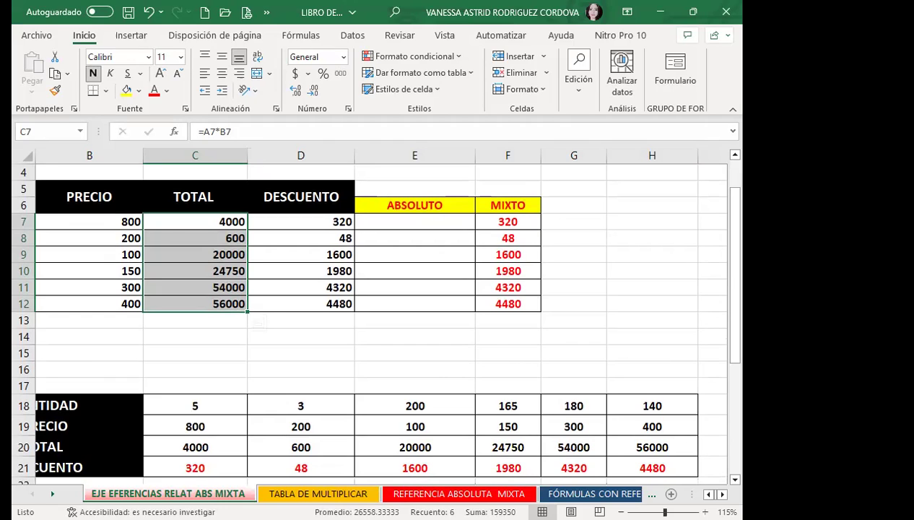
left_click(680, 486)
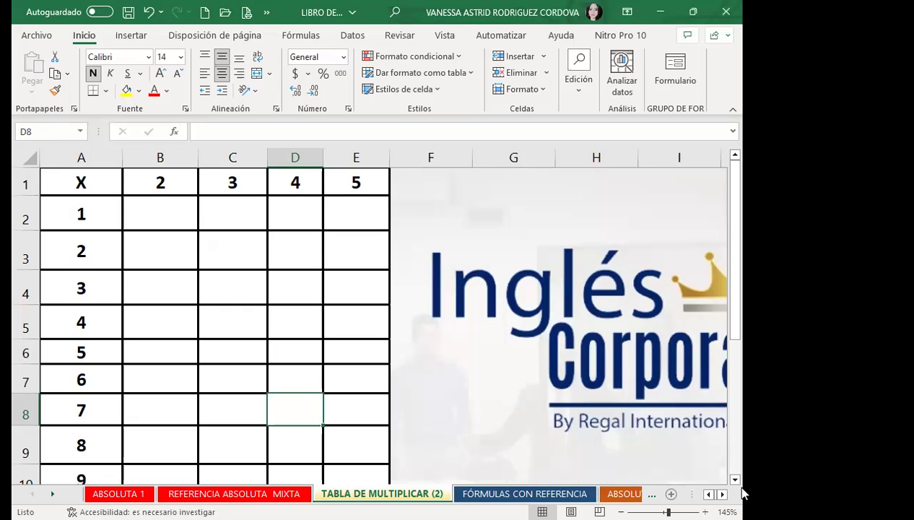
left_click(191, 296)
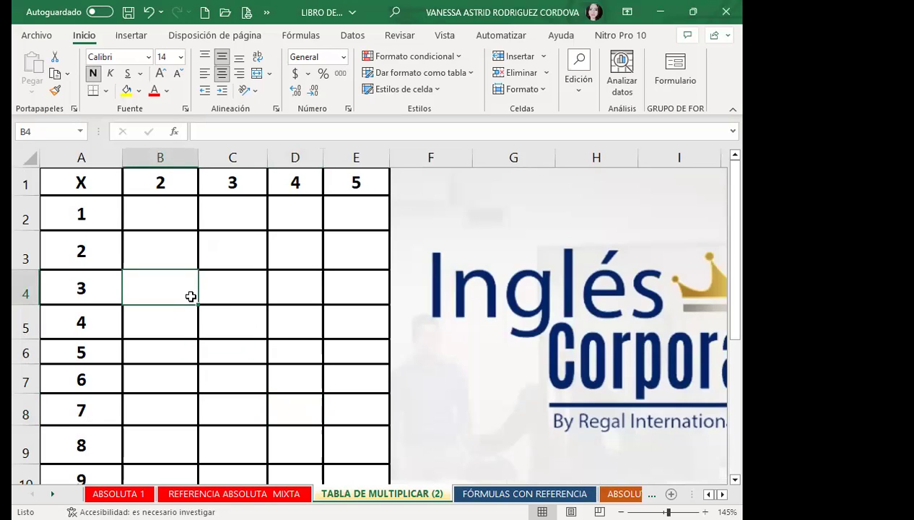
left_click_drag(145, 175, 378, 184)
left_click(150, 216)
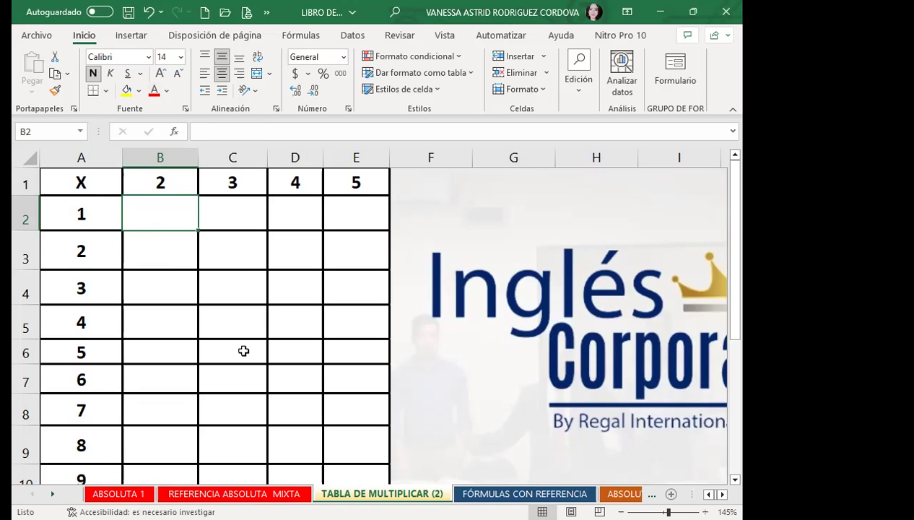
scroll(332, 415, "down", 1)
scroll(332, 415, "up", 1)
left_click(307, 333)
left_click(262, 324)
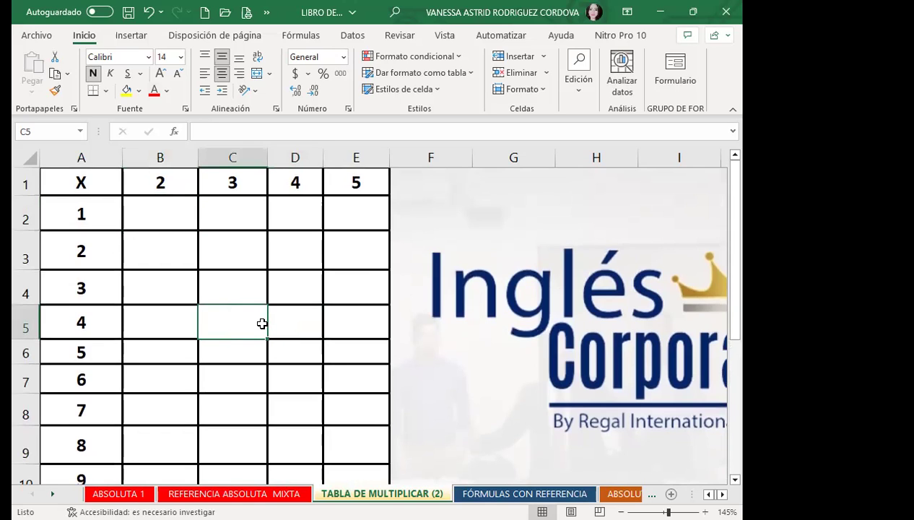
left_click(151, 189)
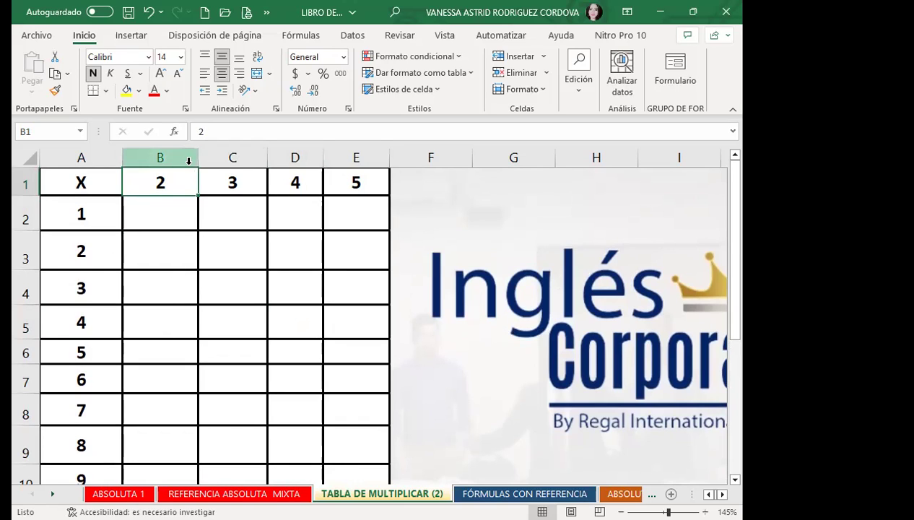
left_click(235, 184)
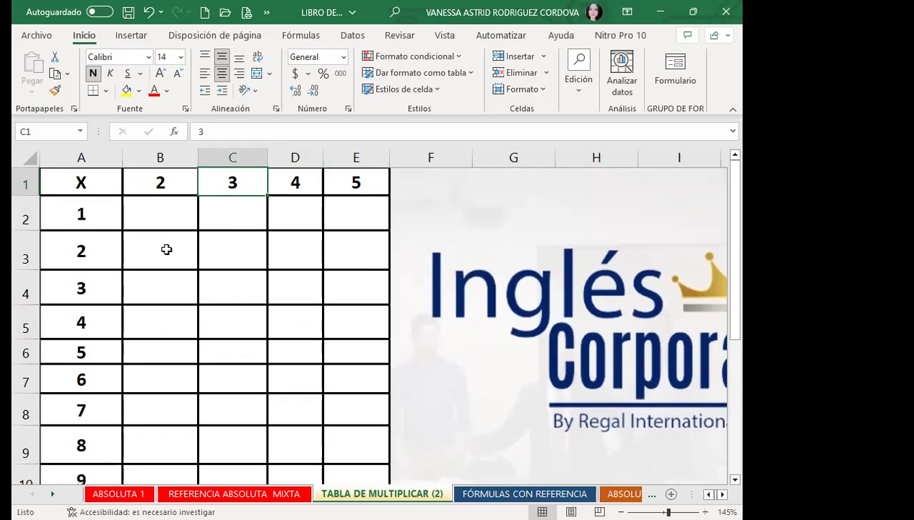
left_click(166, 217)
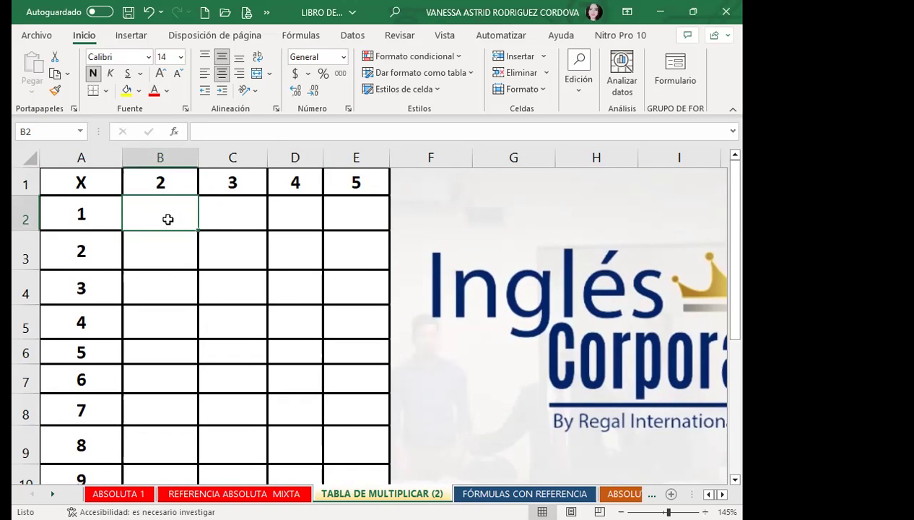
Step: Enter the formula =B1*A2 in B2
type("=")
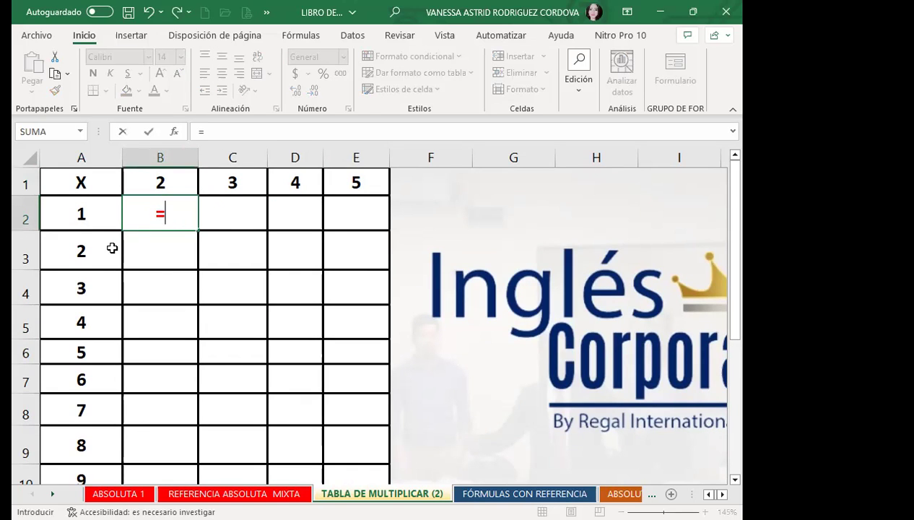
left_click(180, 182)
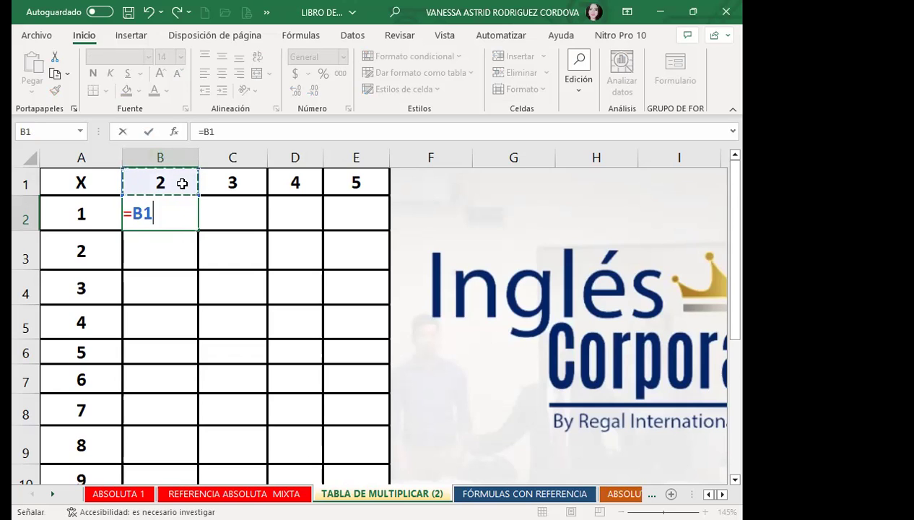
type("*")
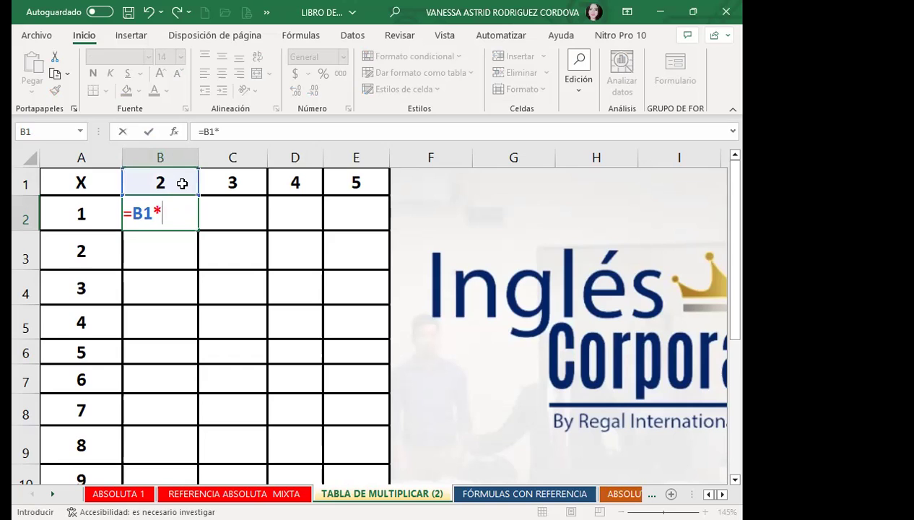
left_click(65, 216)
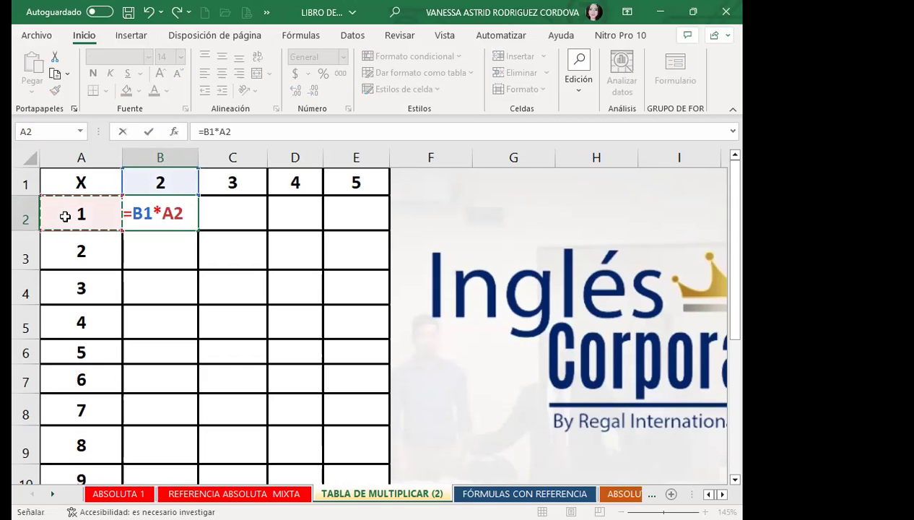
key("Return")
Step: Fill B2 down to B11, then undo the faulty fill and reopen B2's formula
left_click(143, 215)
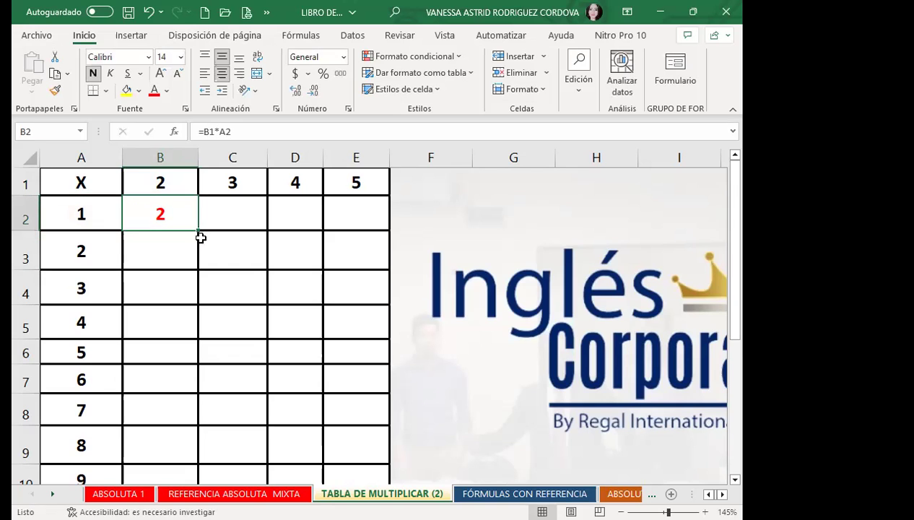
left_click_drag(198, 230, 179, 422)
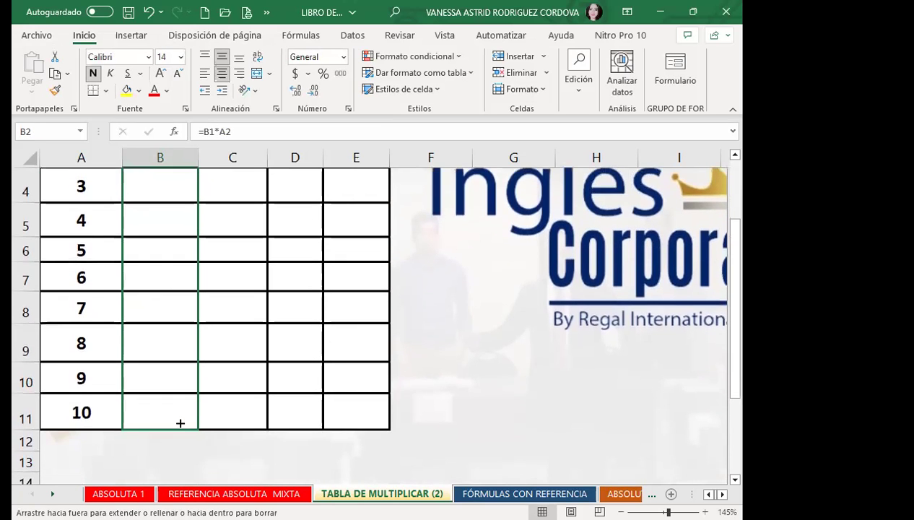
scroll(173, 352, "up", 1)
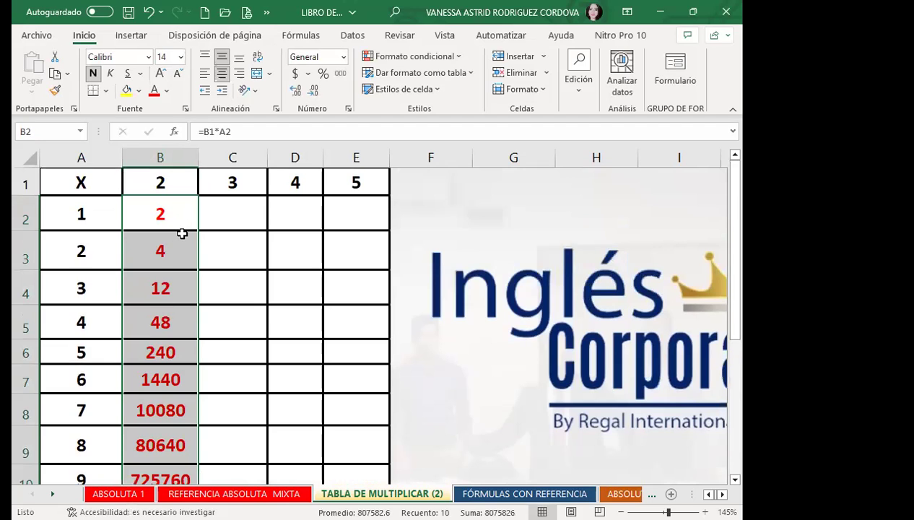
key("ctrl+z")
double_click(170, 212)
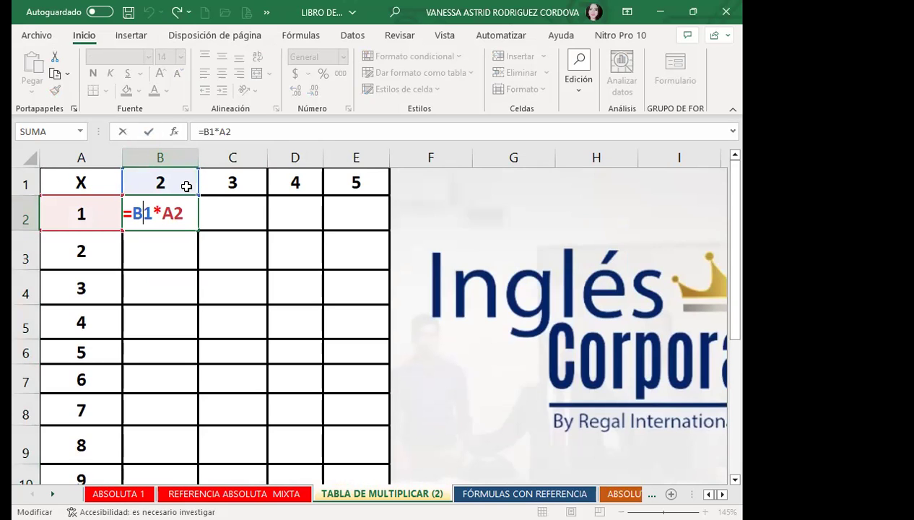
Step: Change B2 to =$B$1*A2 and fill it down to B11
key("F4")
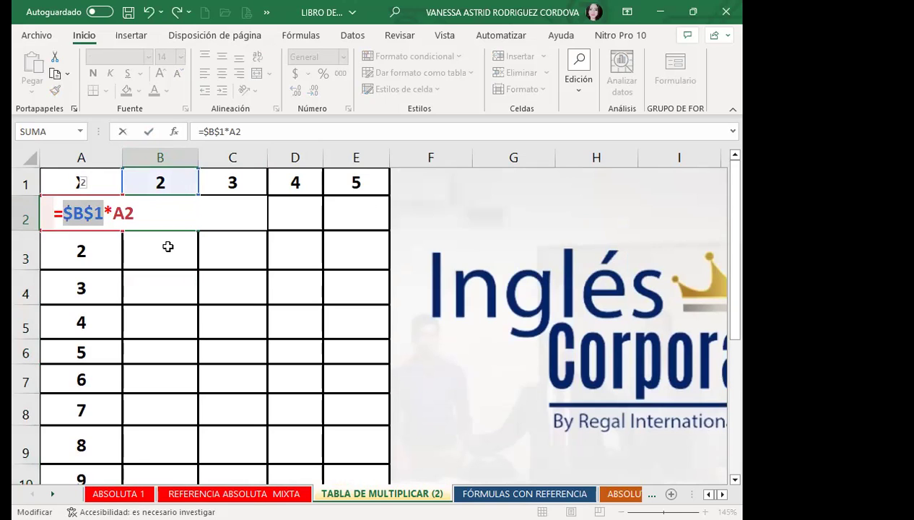
key("Return")
left_click(178, 210)
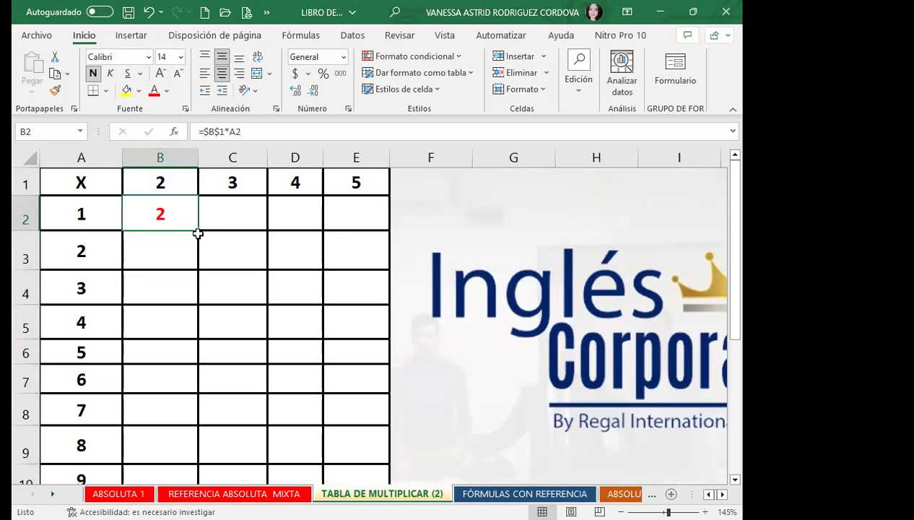
mouse_move(198, 233)
left_mouse_down()
mouse_move(196, 476)
mouse_move(193, 410)
left_mouse_up()
scroll(182, 224, "up", 1)
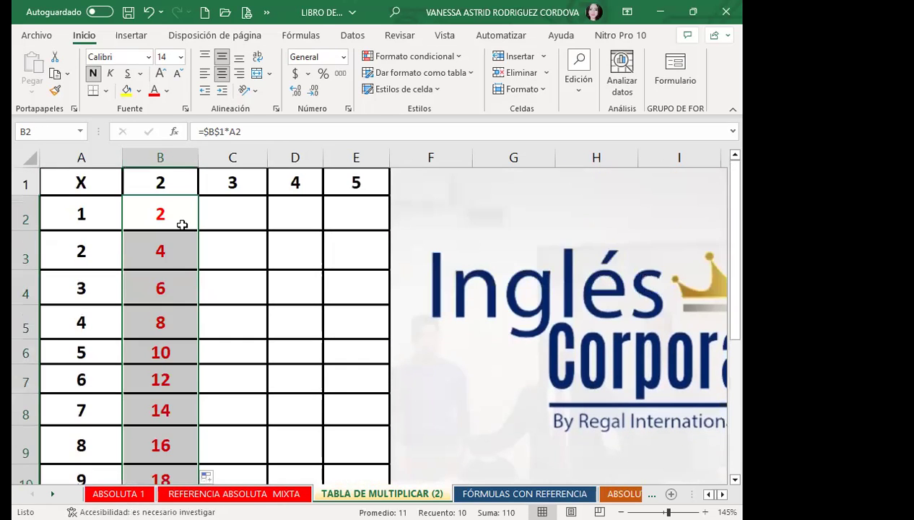
left_click(181, 222)
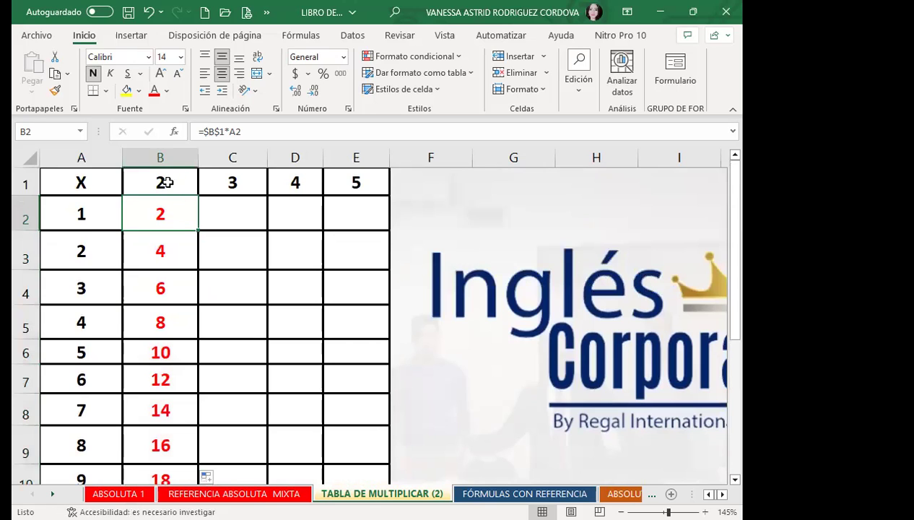
Step: Check the copied formulas in B3 and B11 and the row value in A4
left_click(169, 265)
left_click(95, 282)
scroll(168, 271, "down", 2)
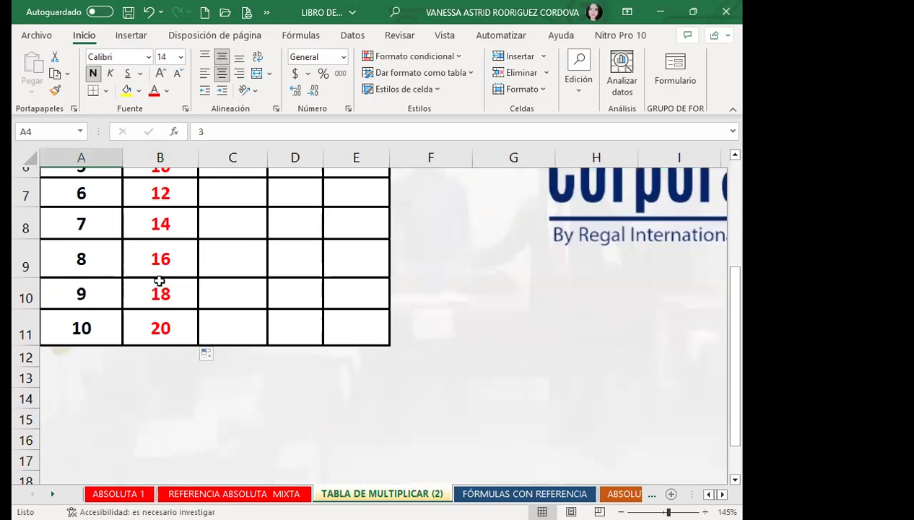
left_click(177, 329)
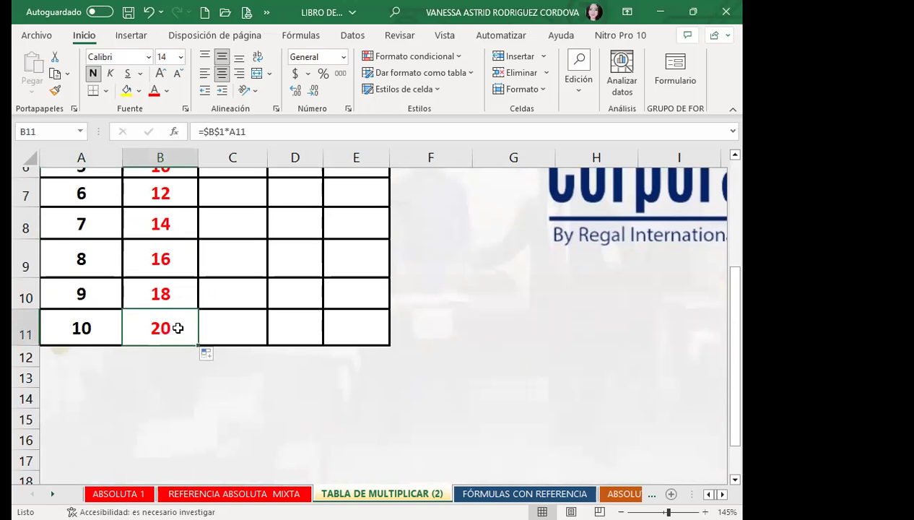
scroll(177, 329, "up", 2)
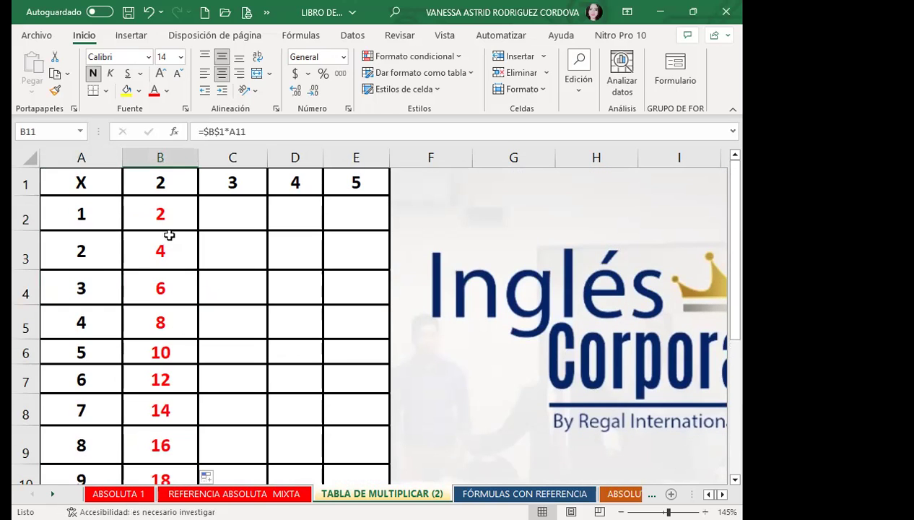
left_click(179, 183)
type("6")
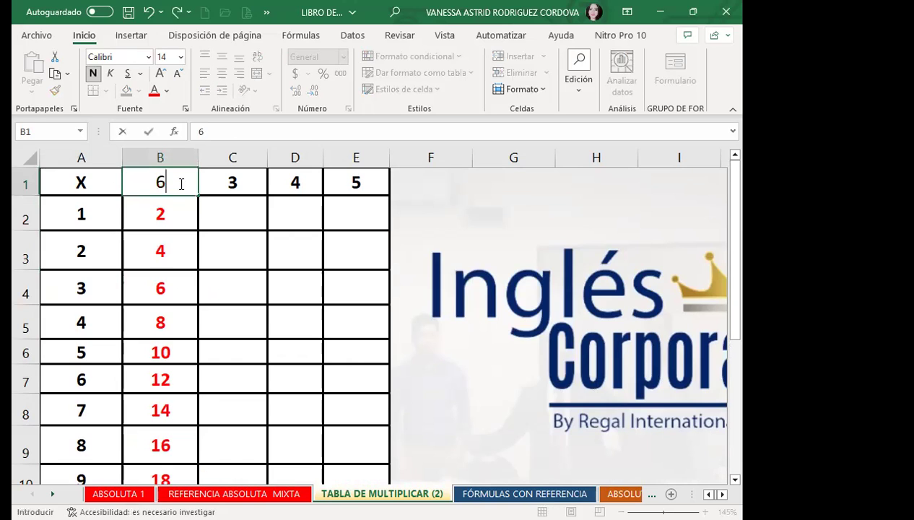
left_click(187, 235)
left_click(184, 181)
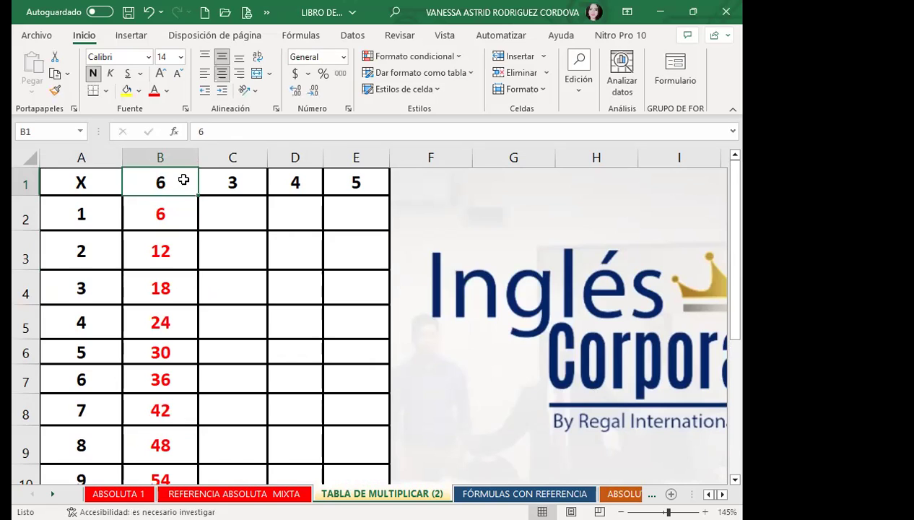
type("2")
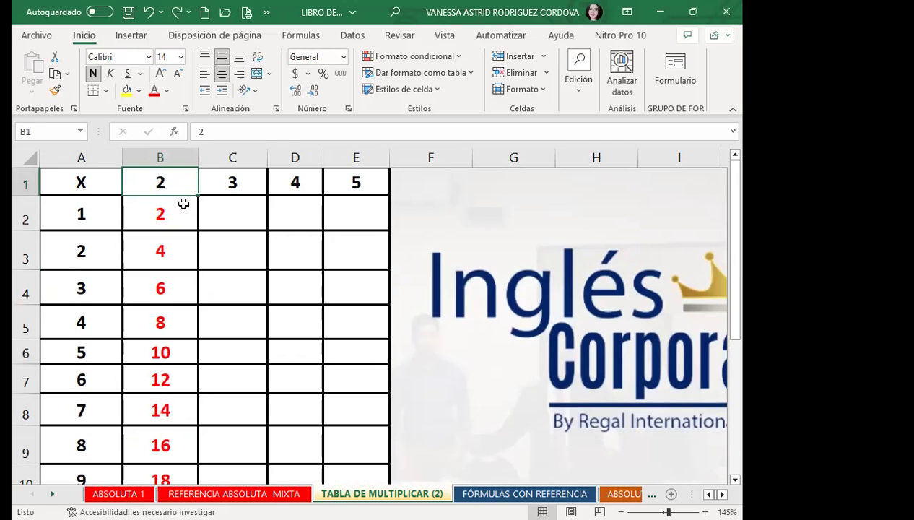
left_click(183, 210)
left_click(185, 181)
left_click(176, 214)
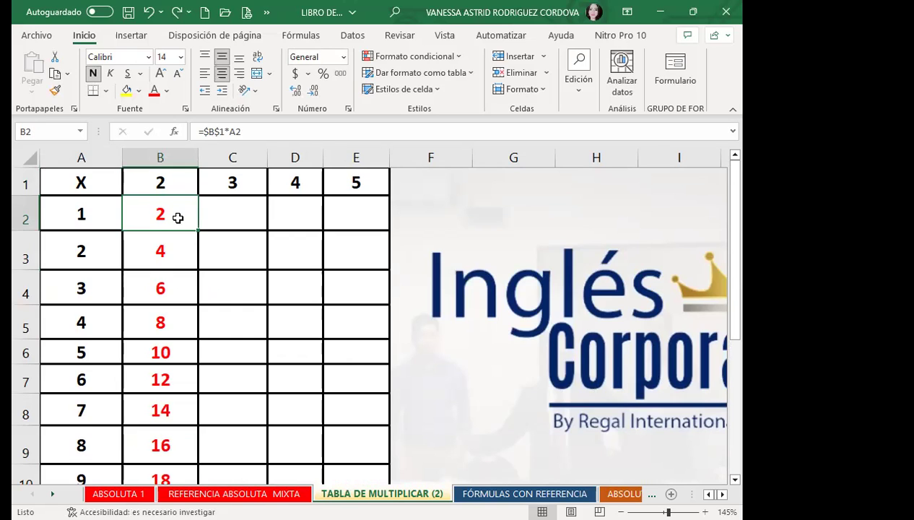
left_click(219, 216)
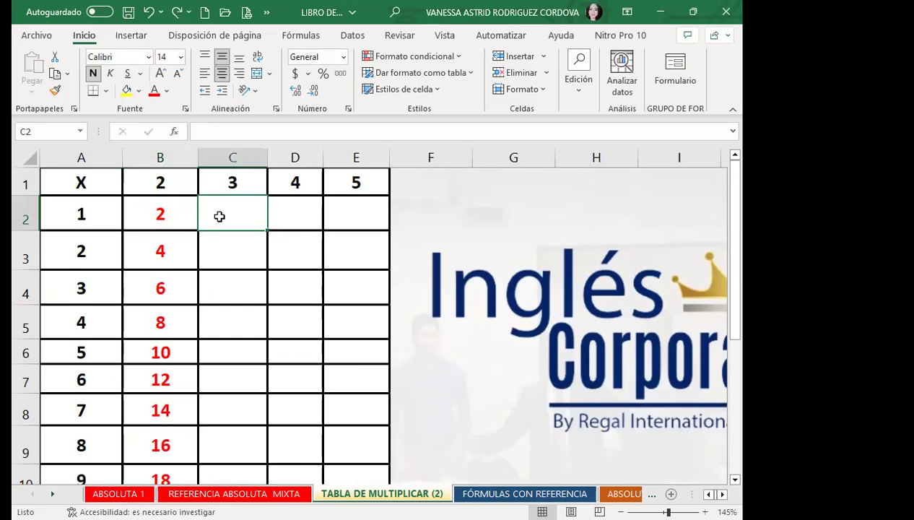
type("=")
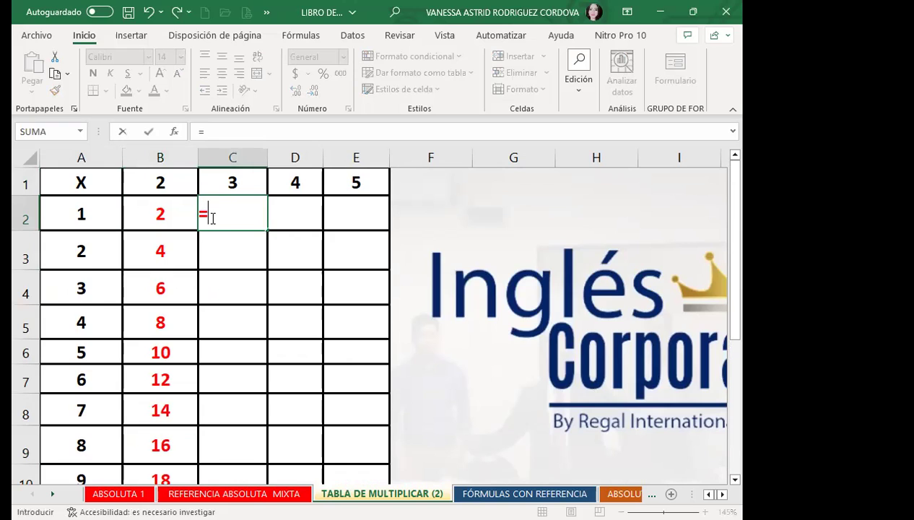
Step: Enter =C$1*A2 in C2 and fill it down column C, giving 3 through 27
left_click(250, 182)
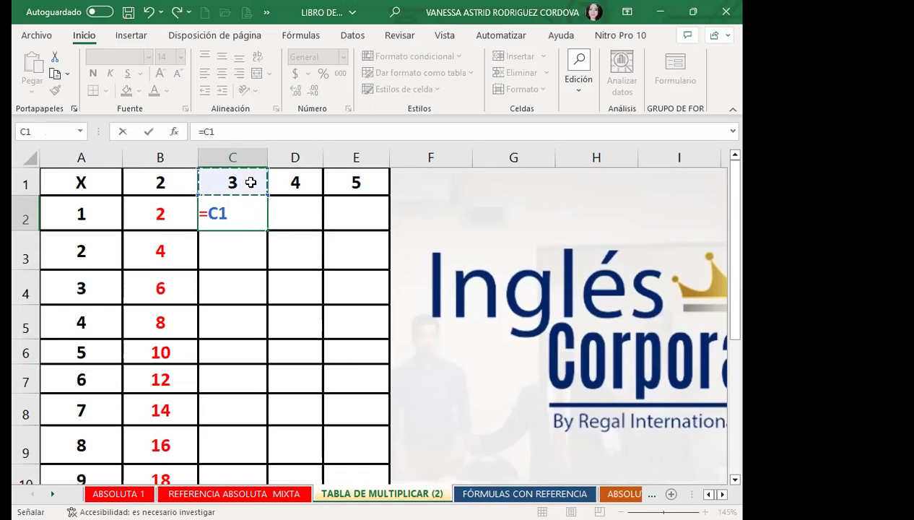
key("F4")
key("F4")
type("*")
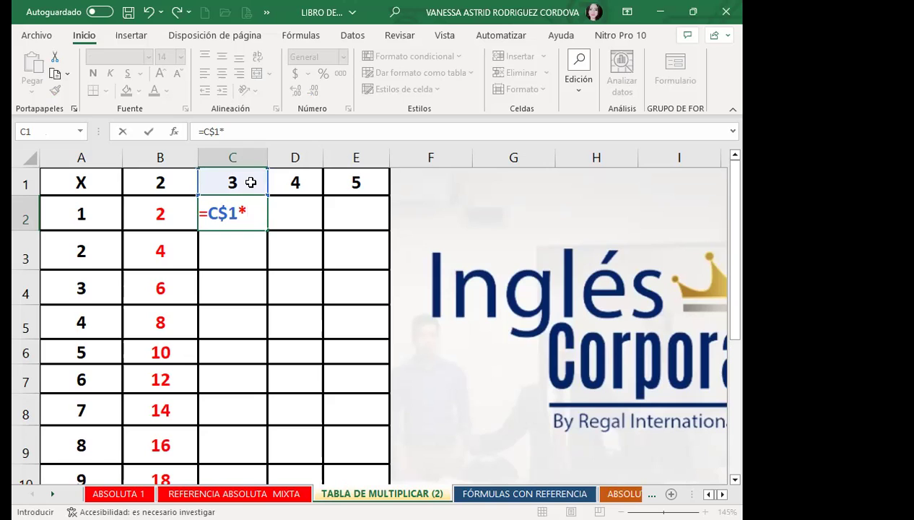
left_click(84, 215)
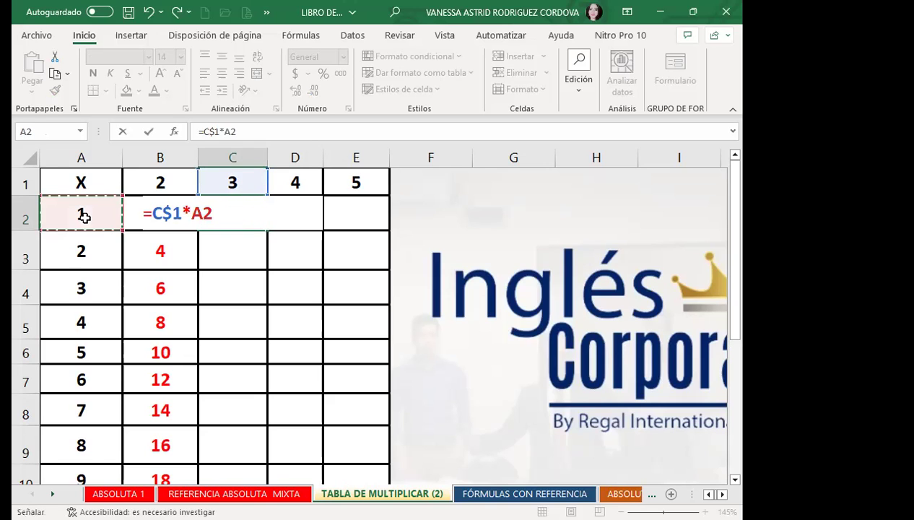
key("Return")
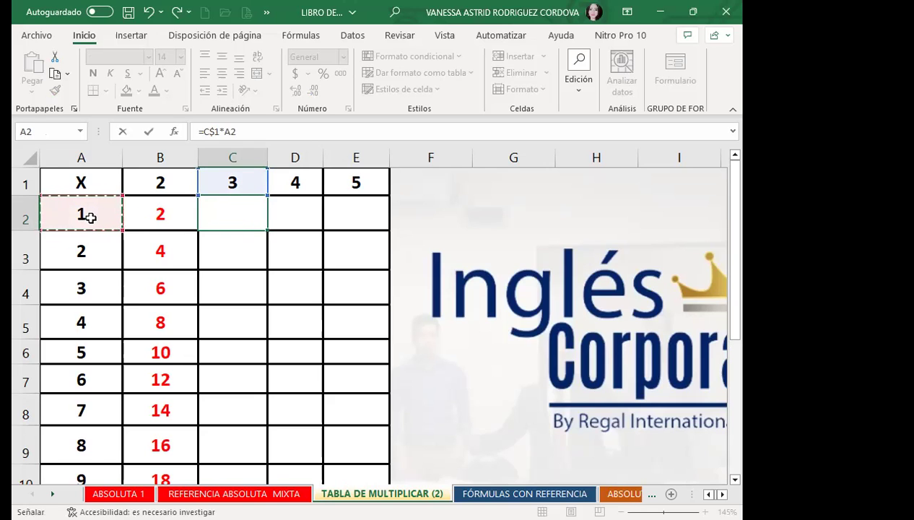
left_click(245, 218)
mouse_move(267, 229)
left_mouse_down()
mouse_move(275, 258)
mouse_move(250, 424)
left_mouse_up()
scroll(242, 411, "up", 1)
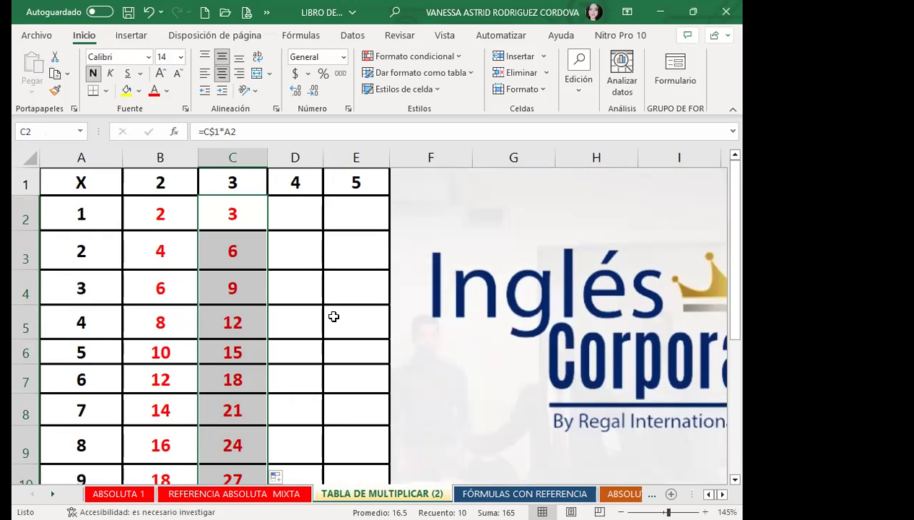
Step: Enter =D1*A2 in D2 so it shows 4
left_click(314, 209)
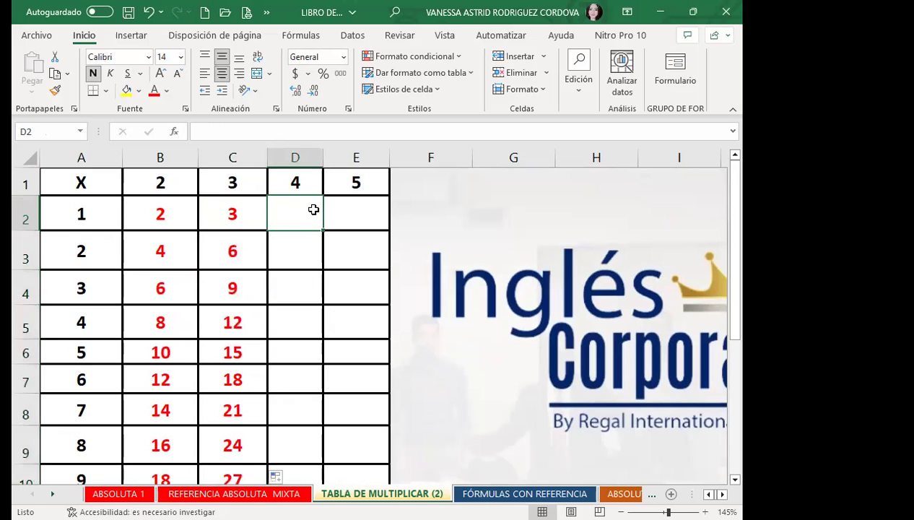
type("=")
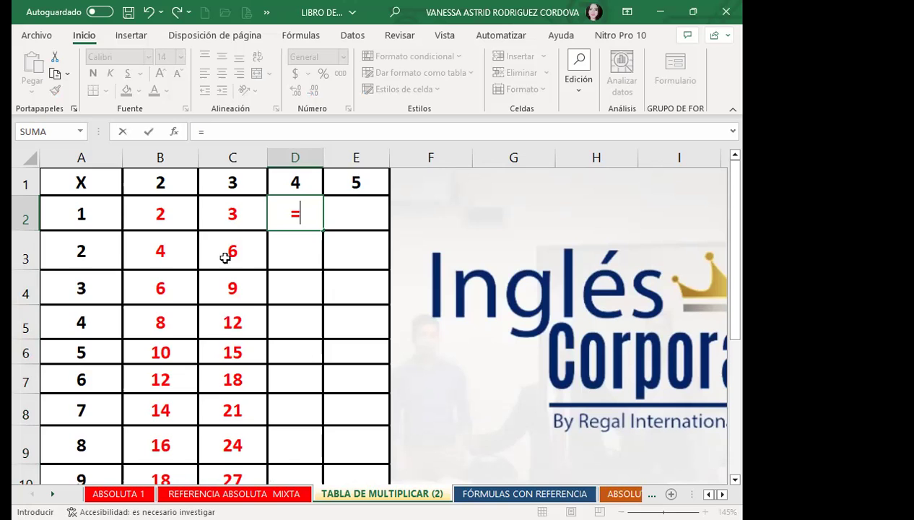
left_click(302, 184)
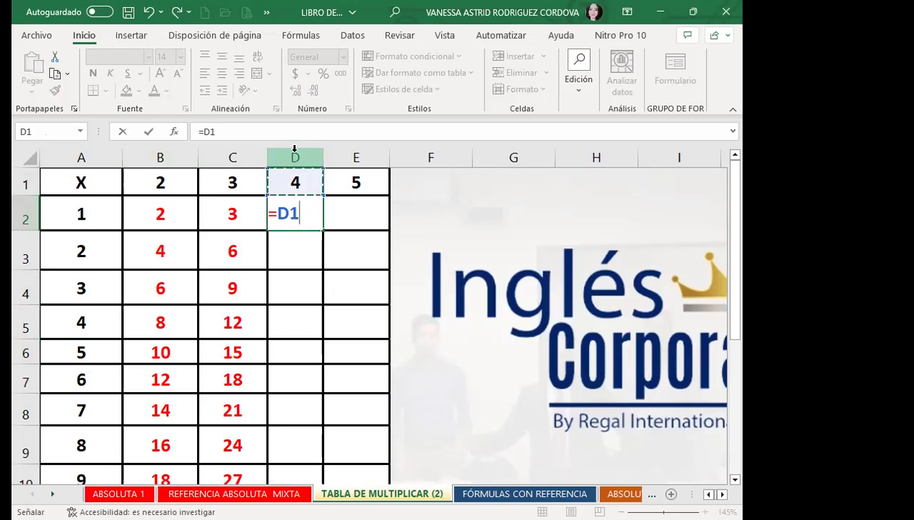
type("*")
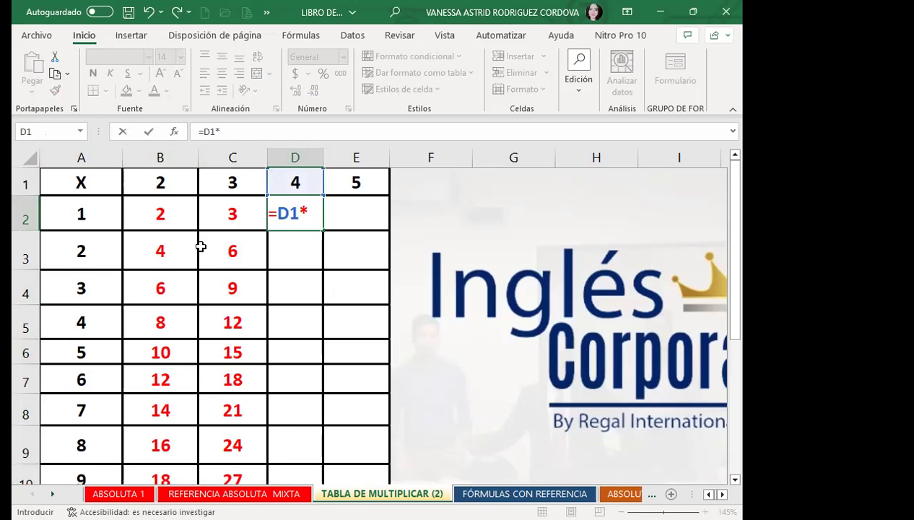
left_click(97, 214)
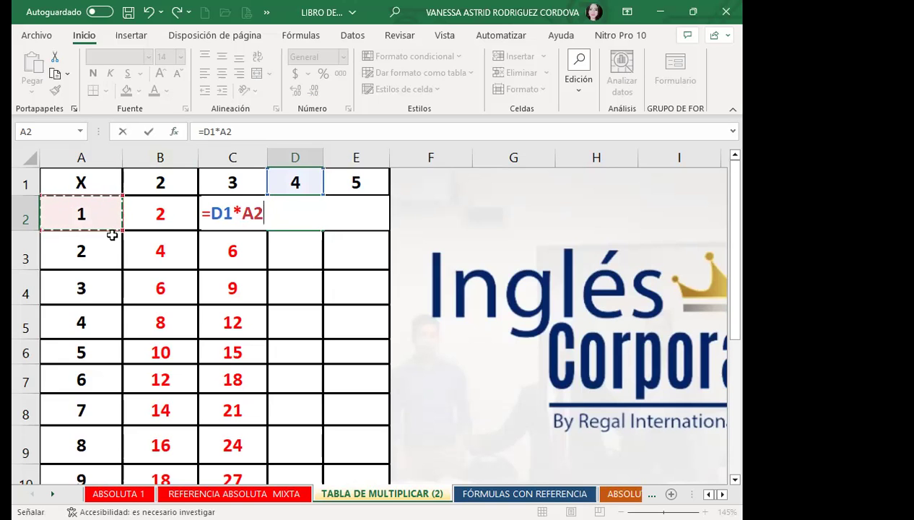
key("Return")
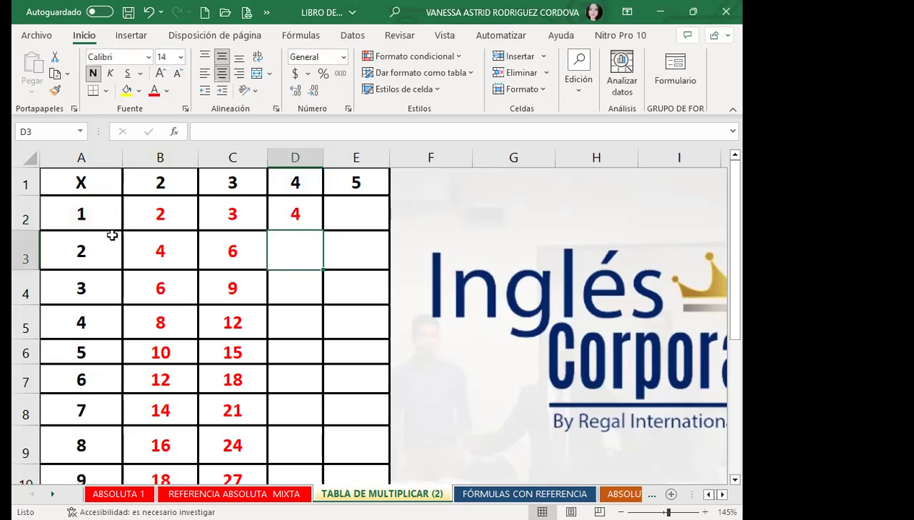
Step: Fill D2 down to row 10, then undo the faulty fill
left_click(313, 214)
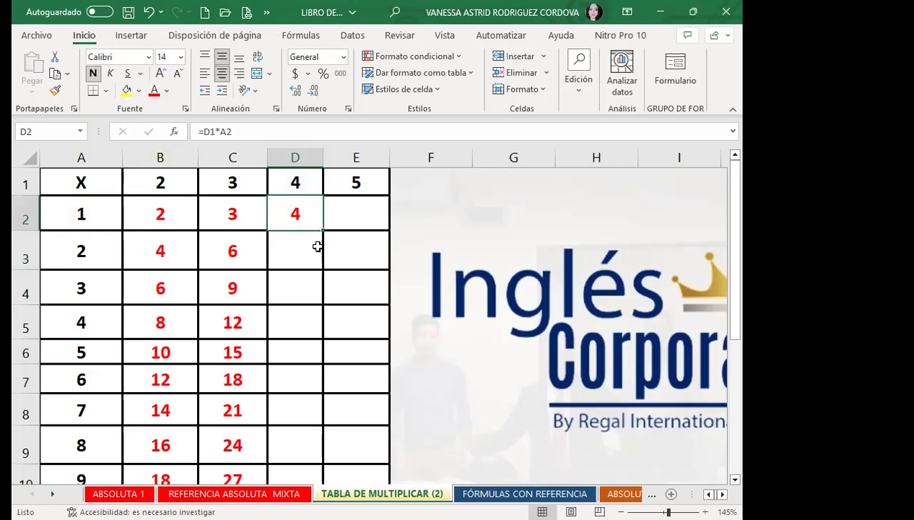
mouse_move(322, 231)
left_mouse_down()
mouse_move(317, 462)
mouse_move(295, 433)
left_mouse_up()
scroll(311, 336, "up", 2)
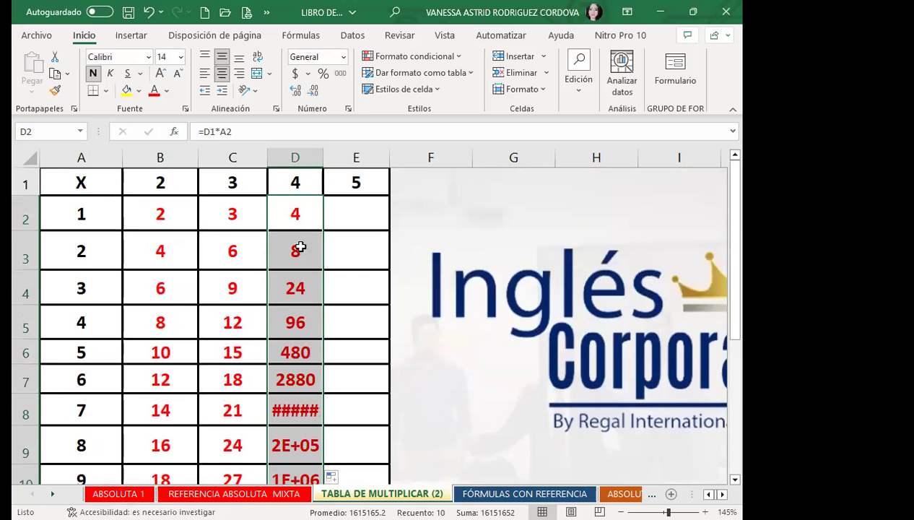
left_click(307, 208)
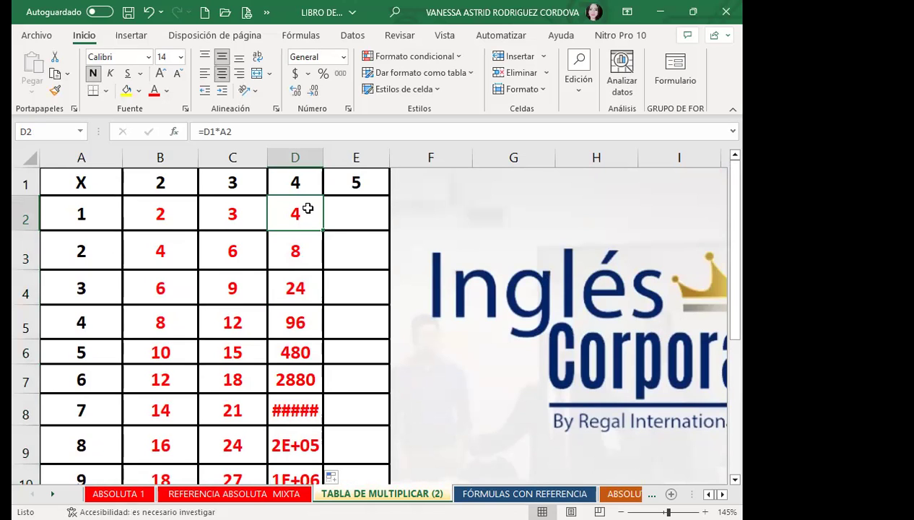
key("ctrl+z")
Step: Correct D2 to =$D$1*A2 and fill column D, giving 4, 8, 12 through 36
double_click(301, 212)
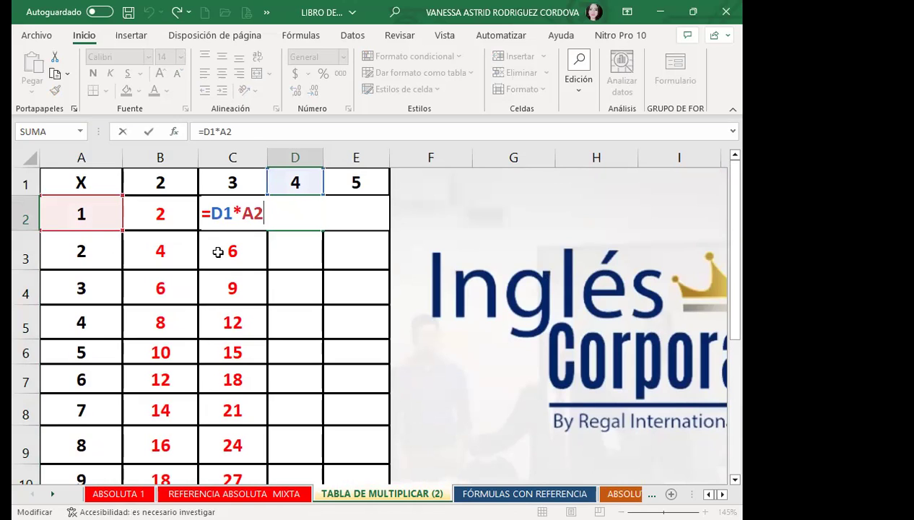
left_click(223, 214)
key("F4")
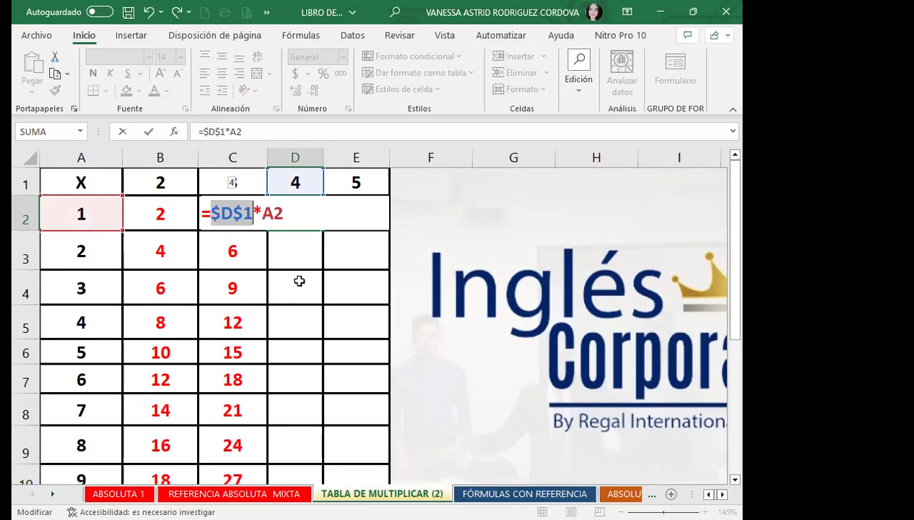
key("Return")
left_click(326, 225)
left_click(318, 225)
double_click(324, 229)
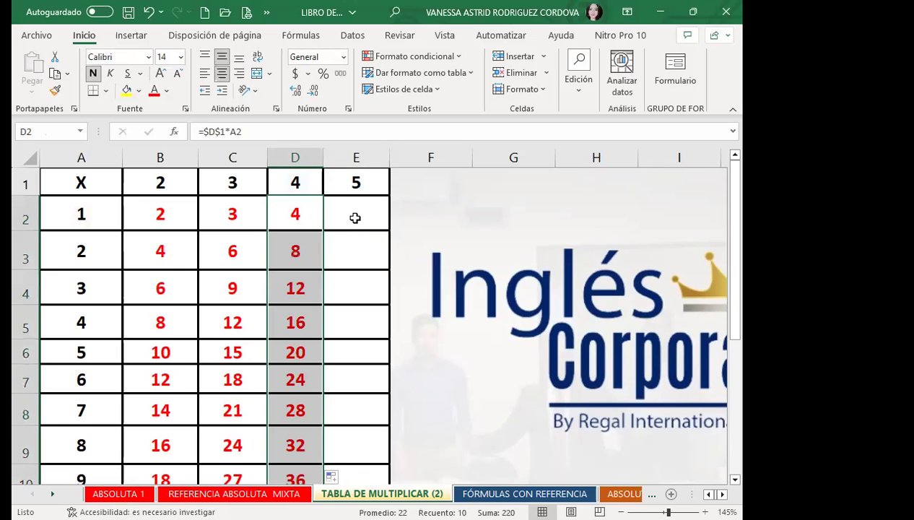
left_click(355, 217)
type("=")
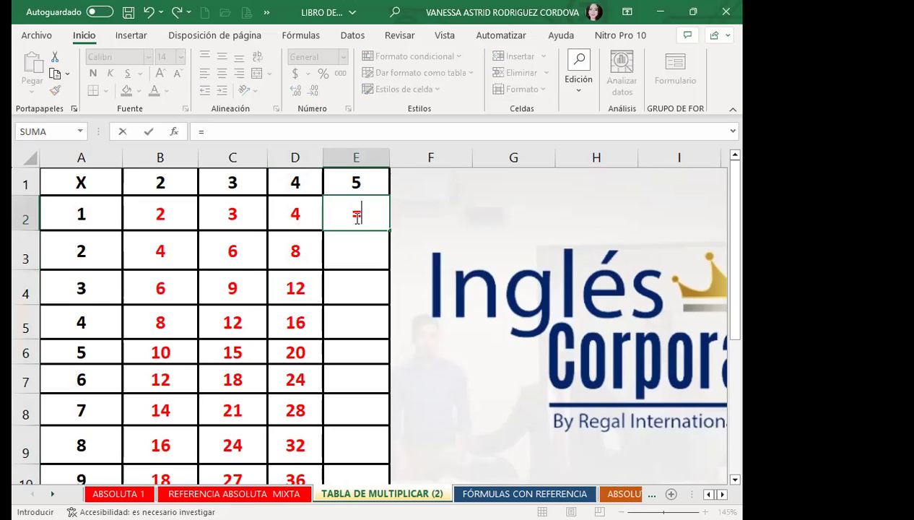
Step: Enter =E$1*$A2 in E2 and fill it down to E11, giving 5 through 50
left_click(365, 175)
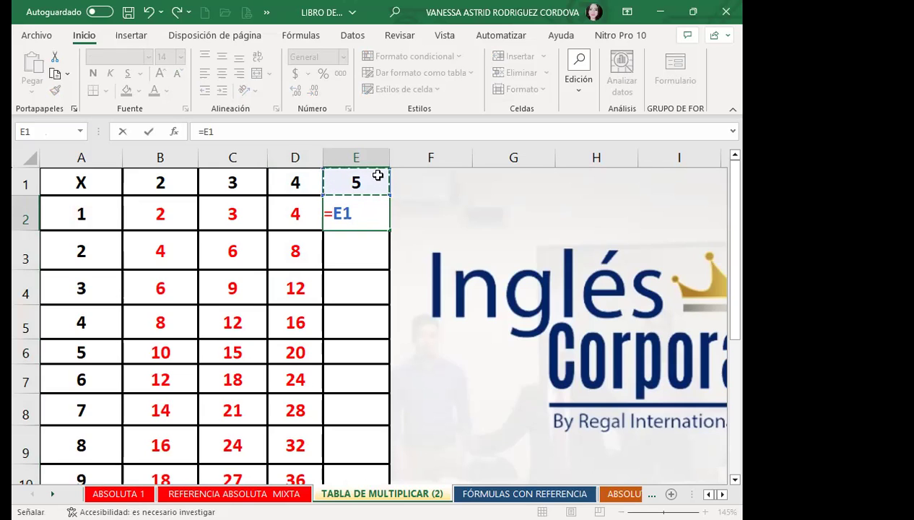
key("F4")
key("F4")
type("*")
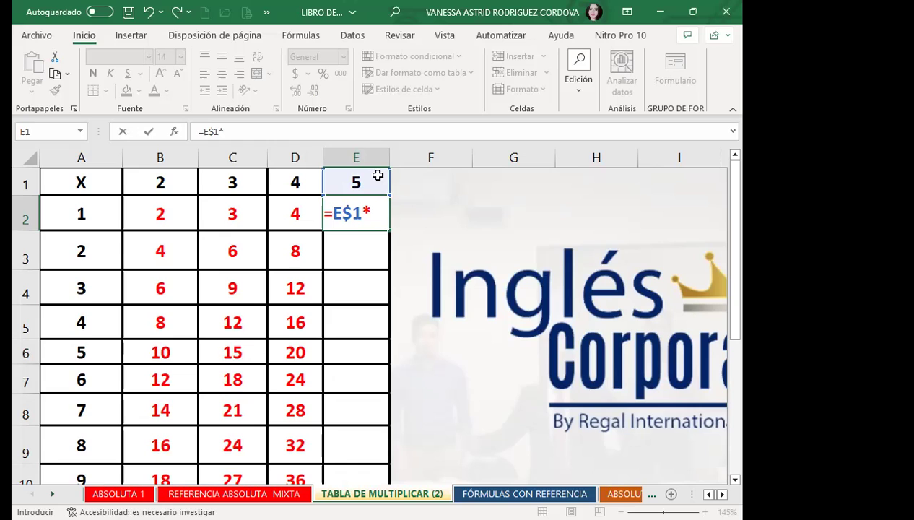
left_click(99, 218)
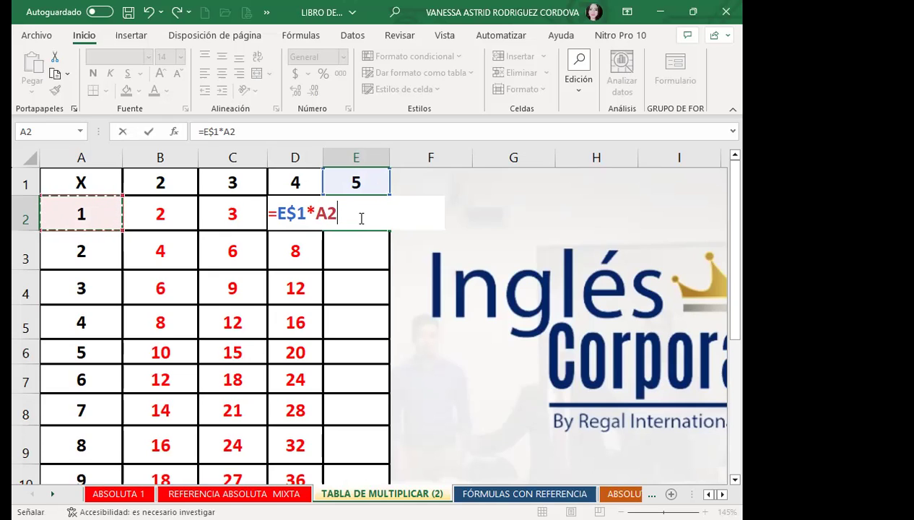
key("F4")
key("F4")
key("F4")
key("ctrl+Return")
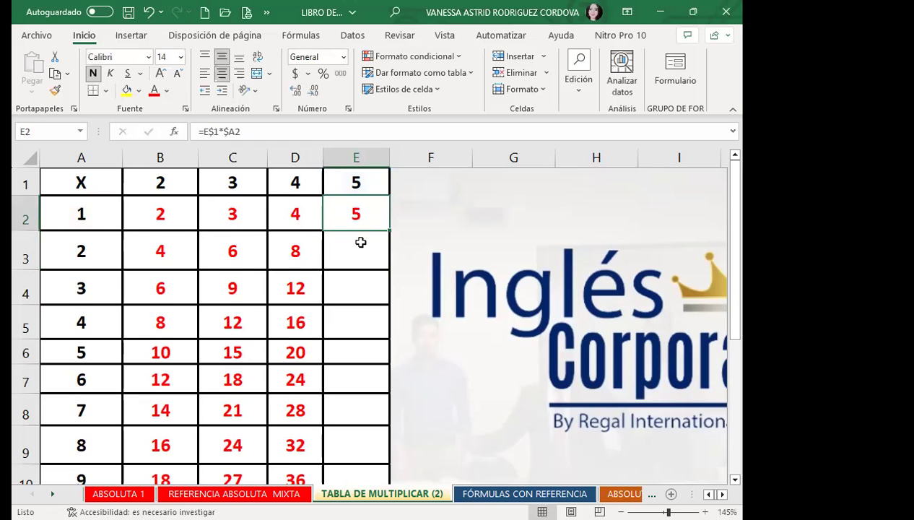
mouse_move(390, 230)
left_mouse_down()
mouse_move(405, 490)
mouse_move(376, 426)
left_mouse_up()
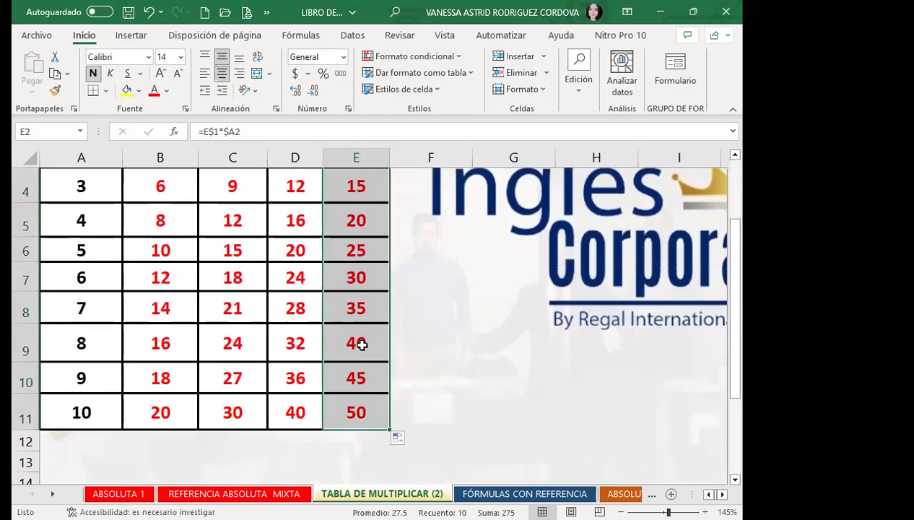
scroll(361, 345, "up", 1)
left_click(363, 209)
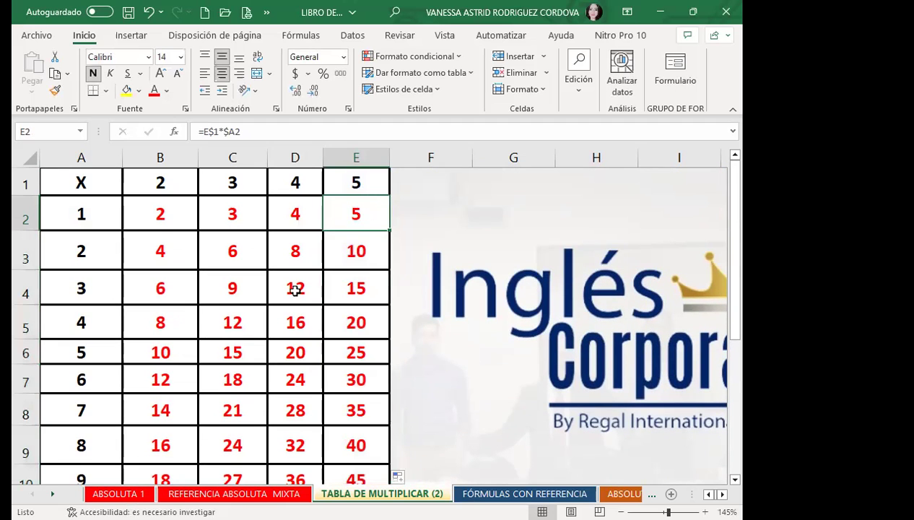
Step: Replace the headers in B1:E1 with 6, 7, 8 and 9
left_click(181, 179)
type("6")
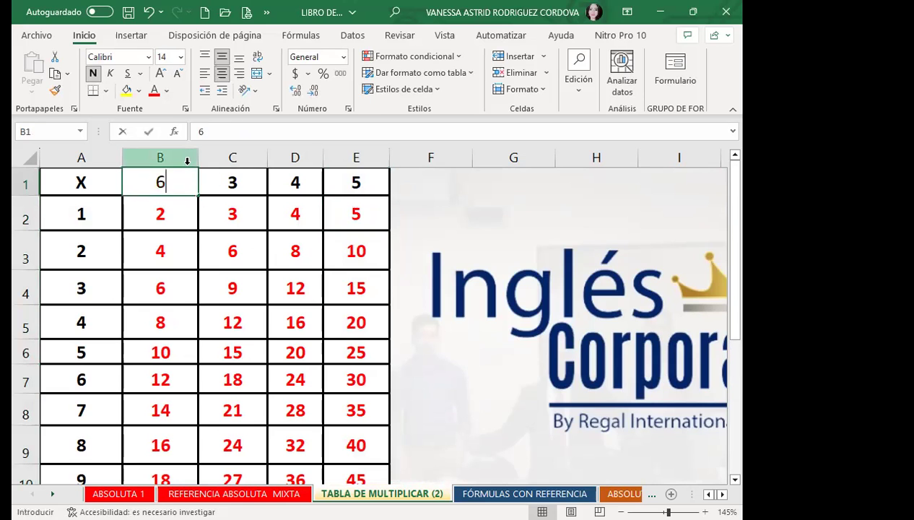
key("Tab")
type("7")
key("Tab")
type("8")
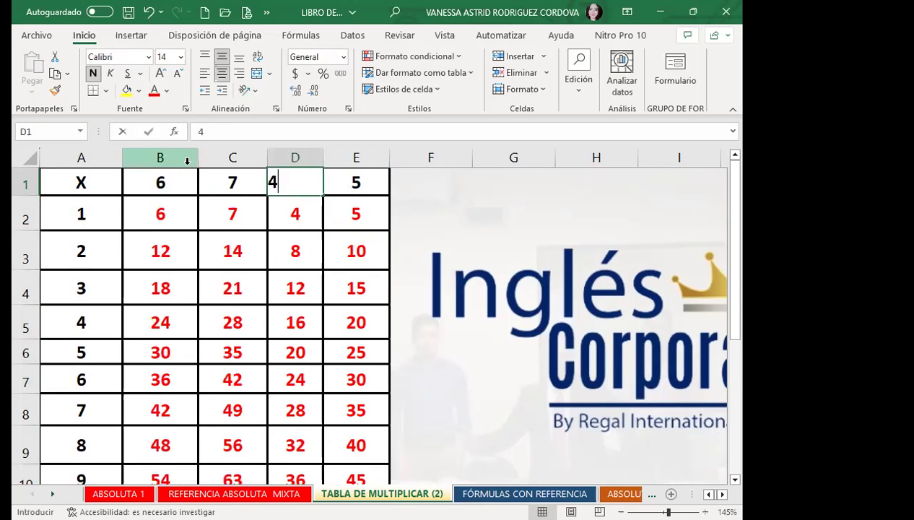
key("Tab")
type("9")
key("Tab")
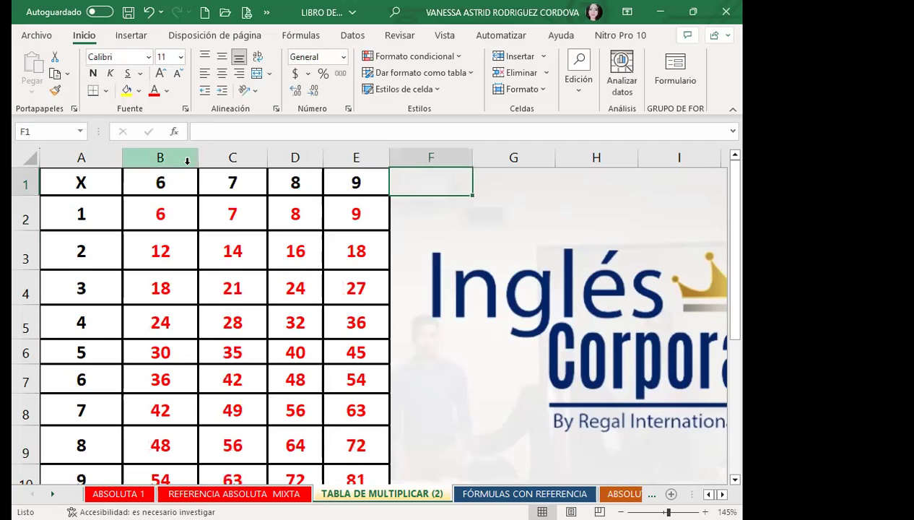
Step: Check the recalculated products and the new header values in B1 through E1
scroll(217, 289, "down", 1)
scroll(309, 425, "down", 1)
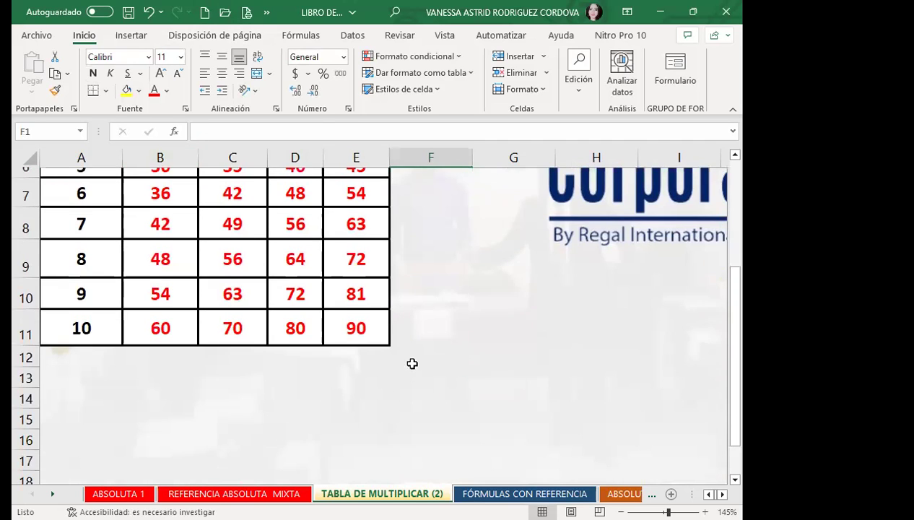
scroll(408, 359, "up", 2)
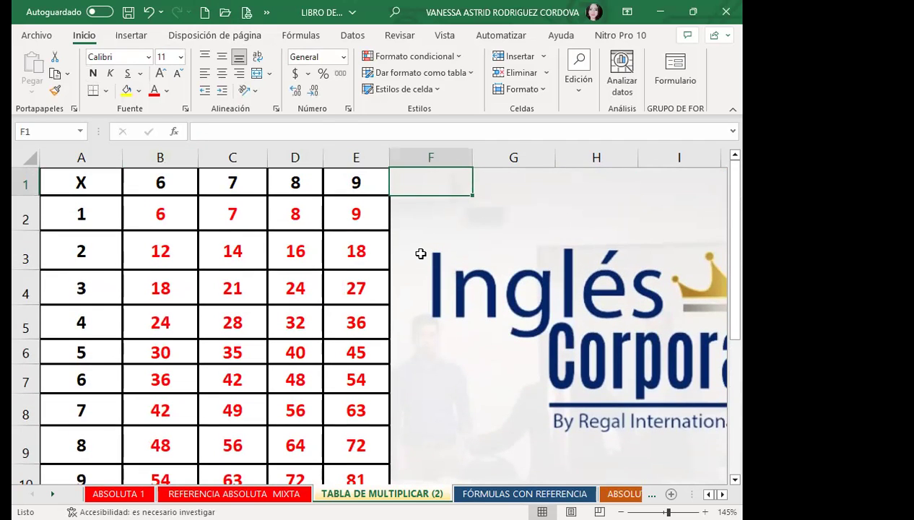
left_click(174, 181)
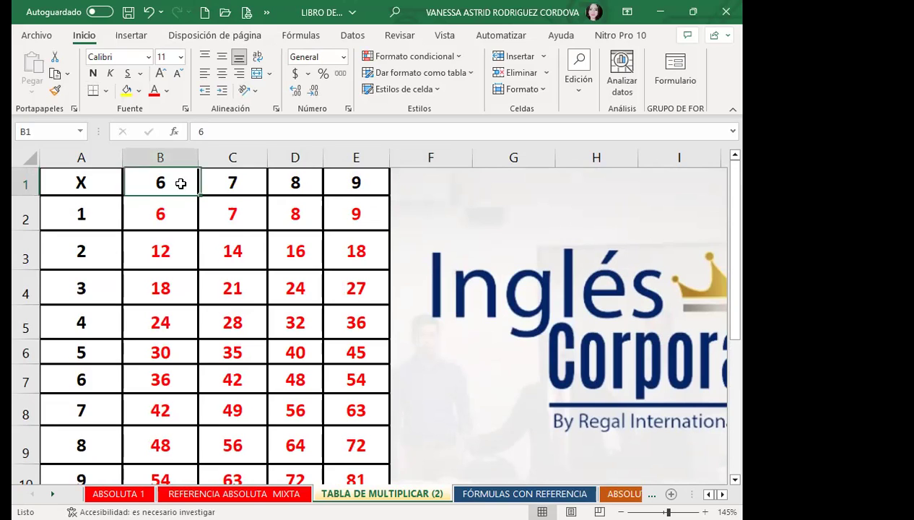
left_click(238, 181)
left_click(286, 179)
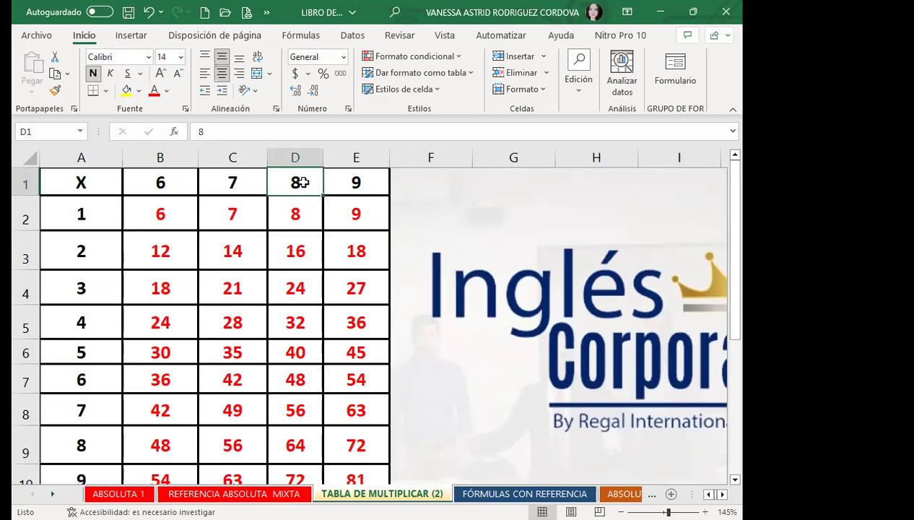
left_click(363, 179)
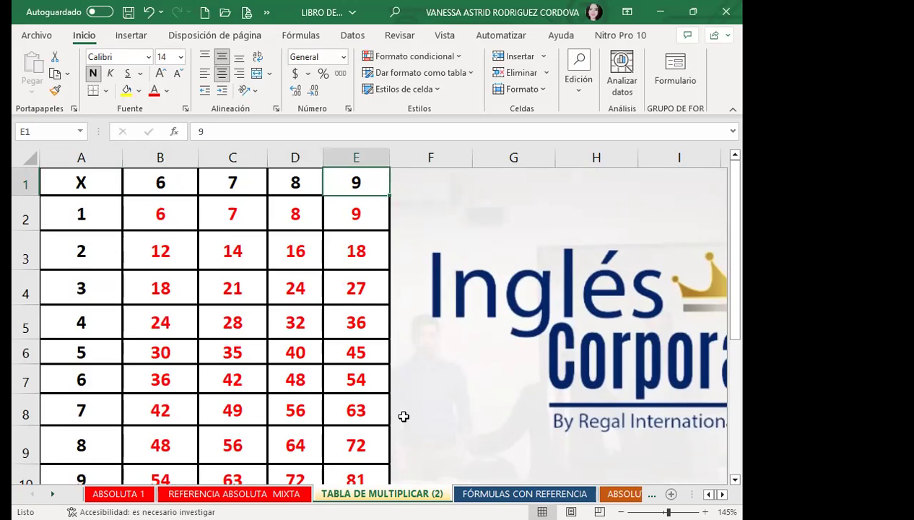
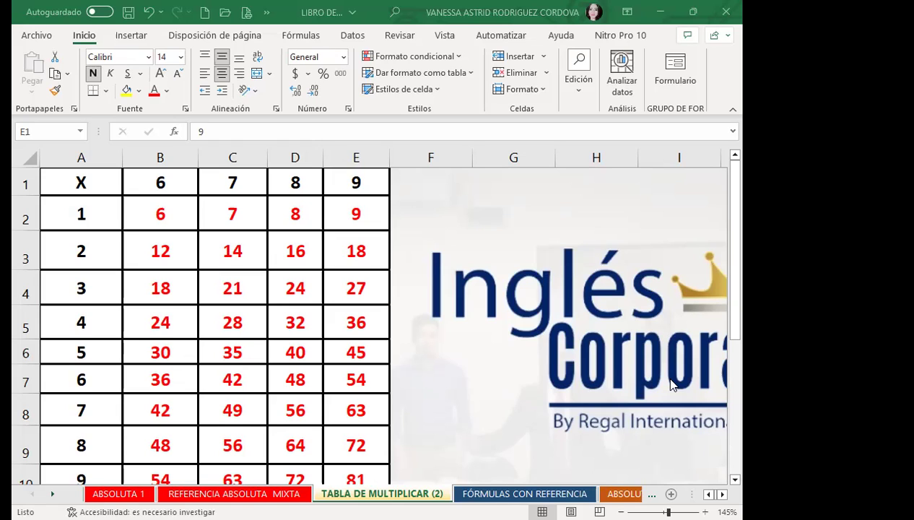
Step: Enter 10 in H1 as the new multiplier and begin a formula in H2
left_click(585, 178)
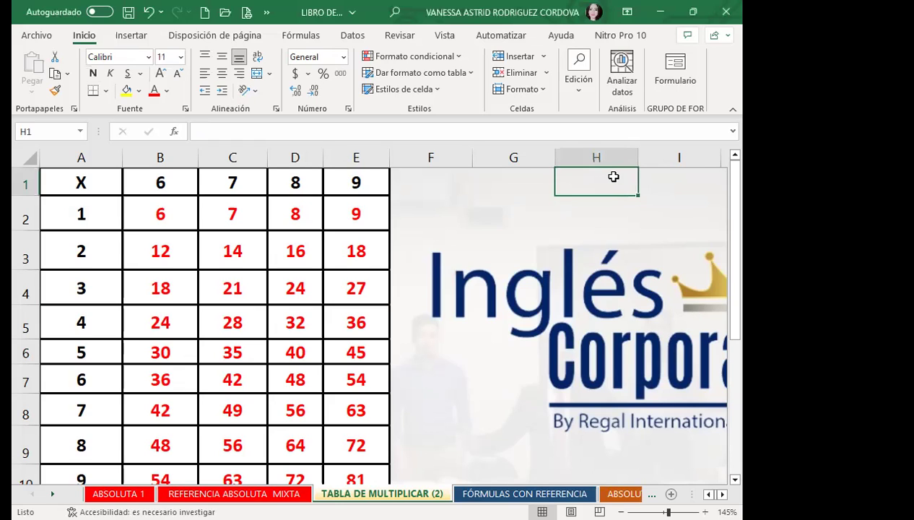
double_click(612, 177)
type("10")
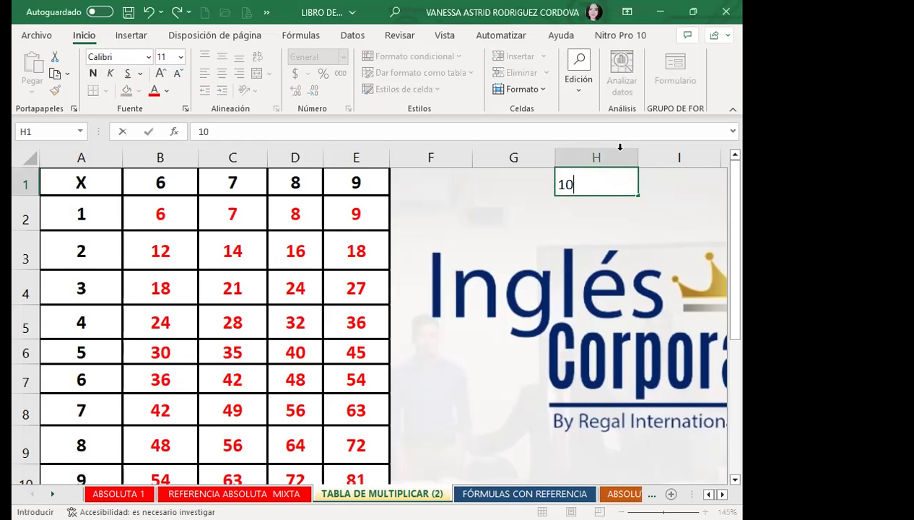
key("Return")
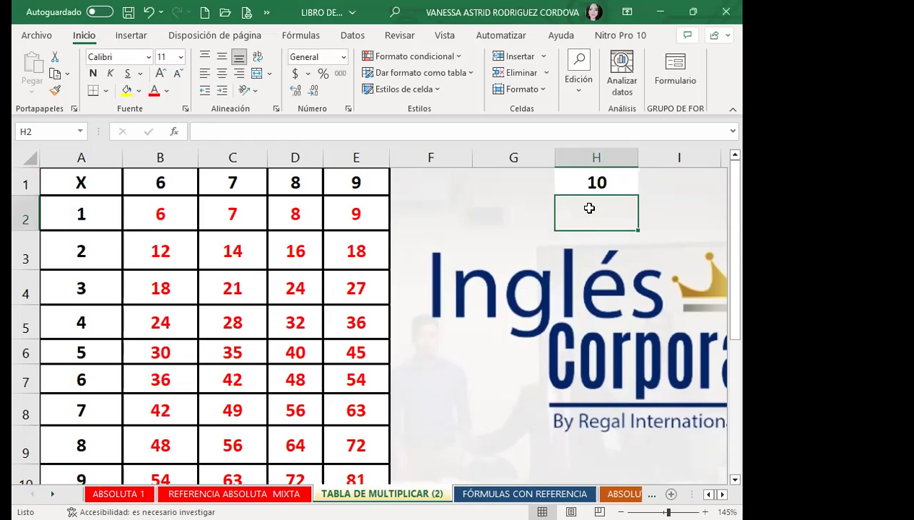
type("=")
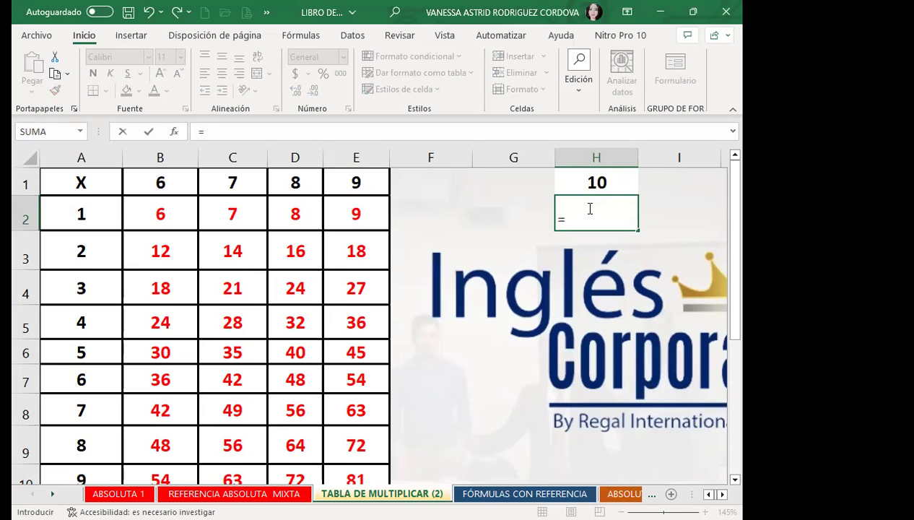
Step: Build the formula =$H$1*$A2 in H2 so it shows 10
left_click(574, 178)
key("F4")
type("*")
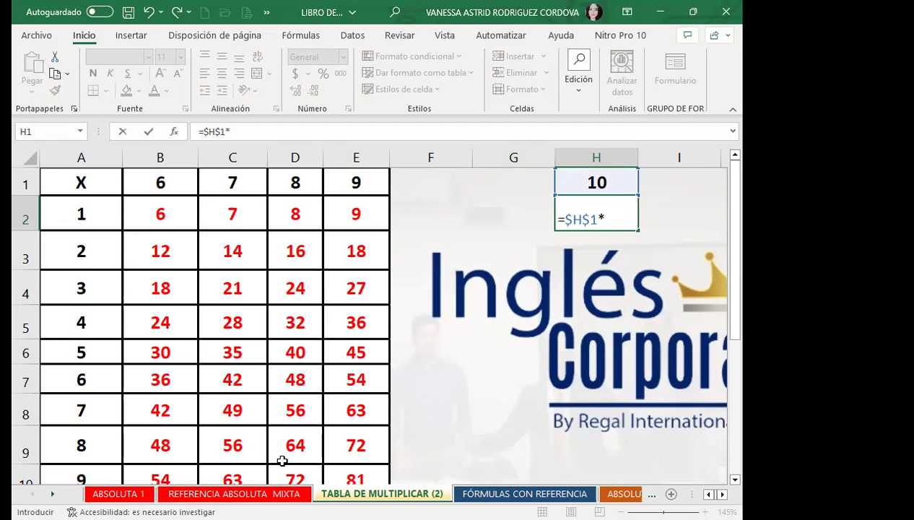
left_click(73, 209)
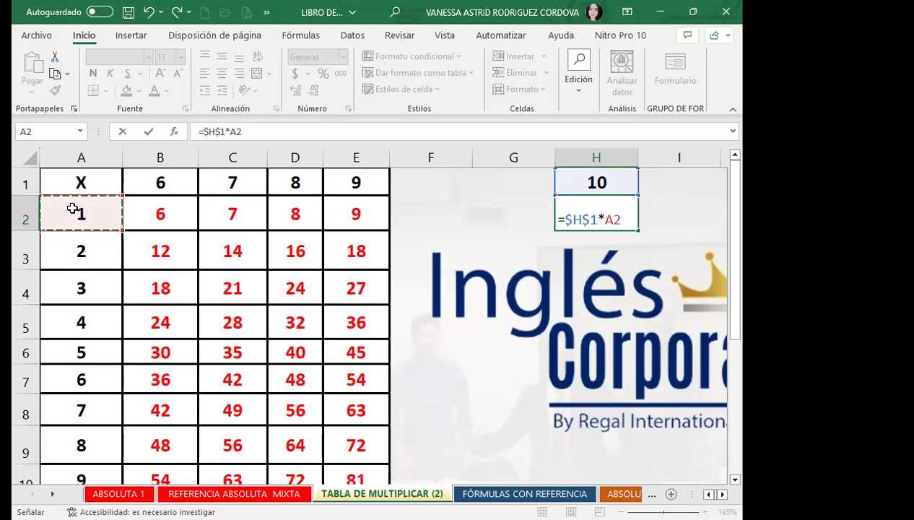
key("F4")
key("F4")
key("F4")
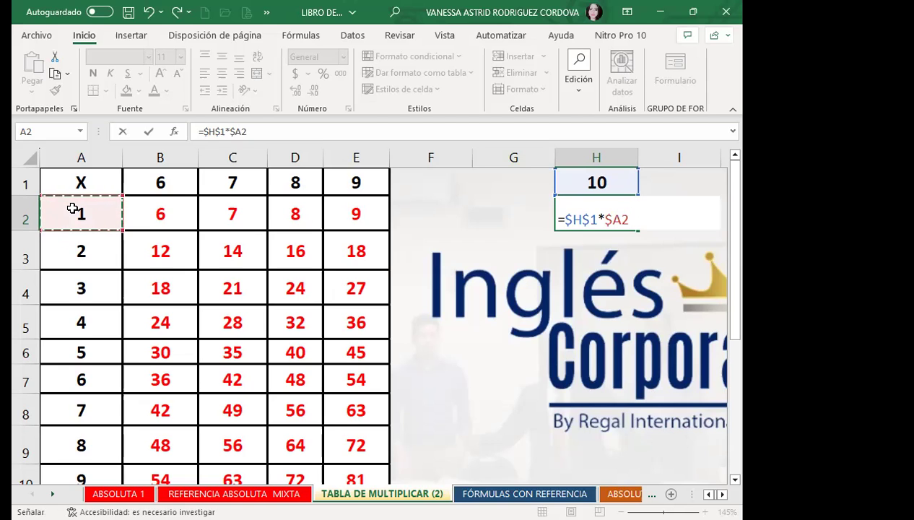
key("Return")
key("Return")
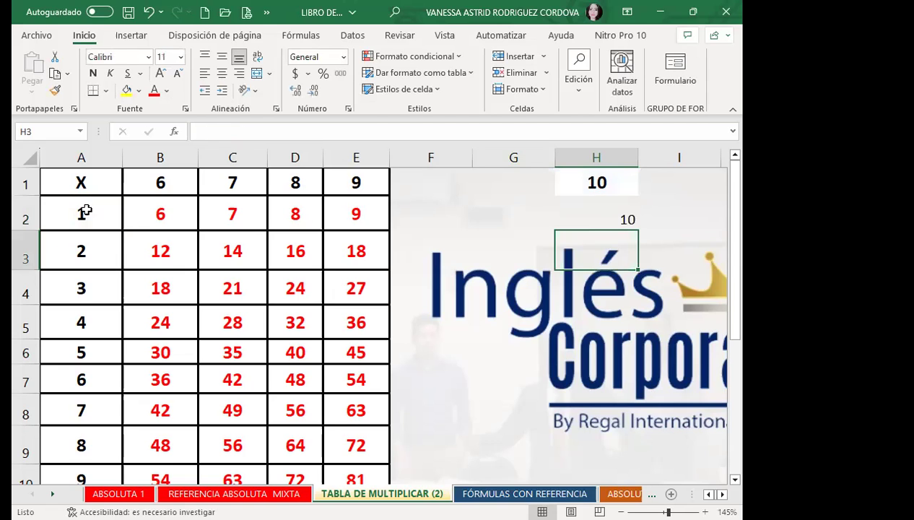
Step: Fill the H2 formula down to H11 to produce 10 through 100
left_click(590, 210)
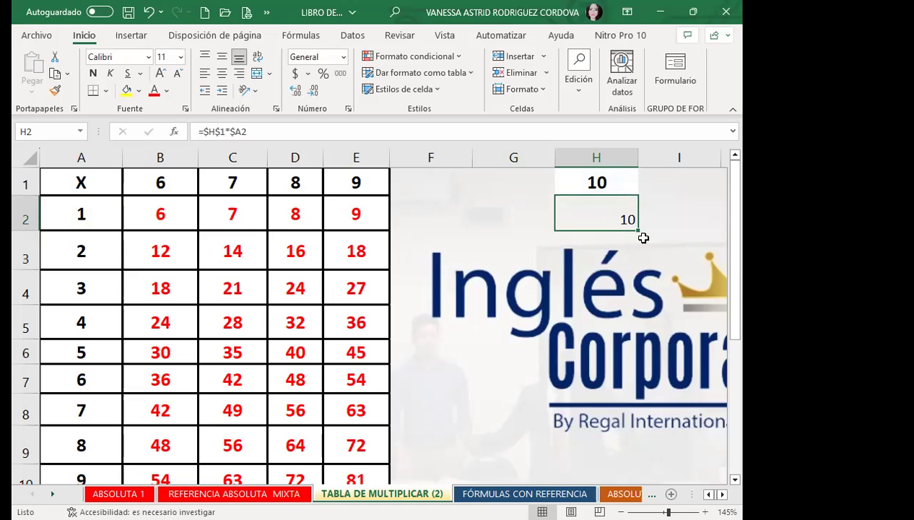
left_click_drag(638, 229, 613, 431)
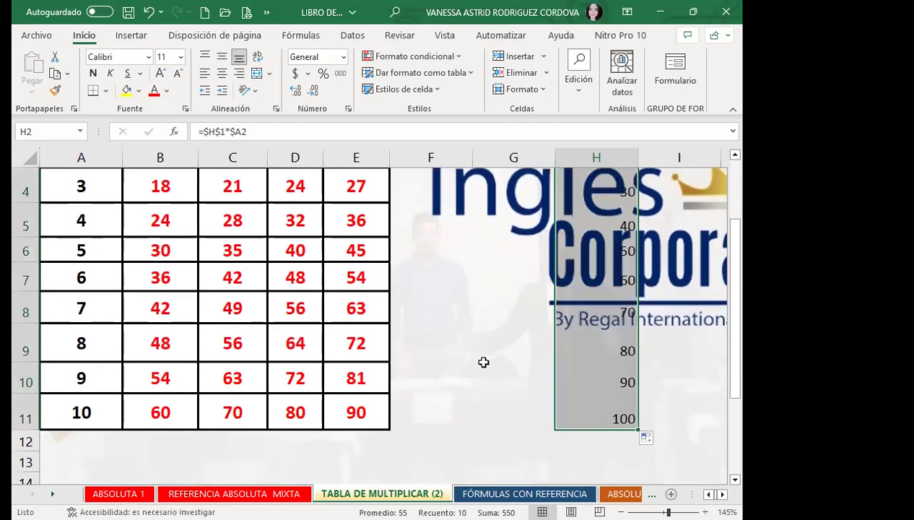
scroll(483, 361, "up", 1)
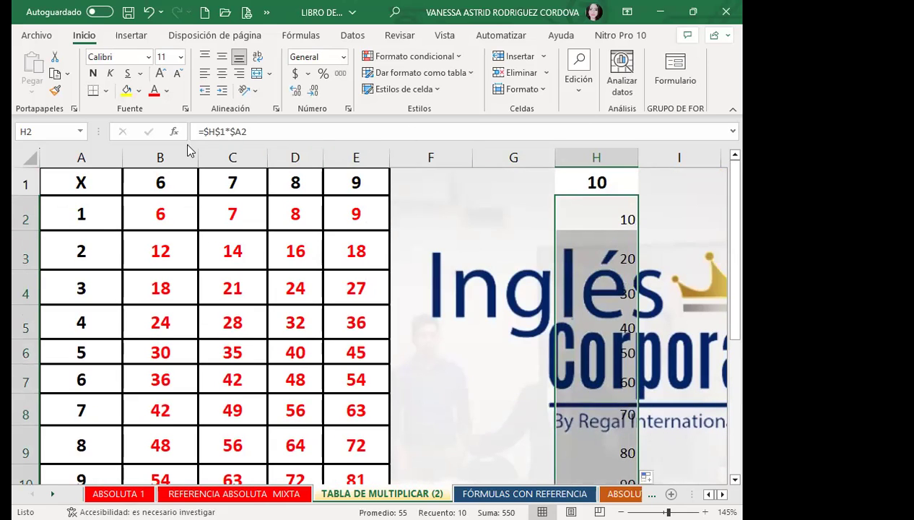
Step: Format the column H results red, centred, middle-aligned and bold, with font size 16
left_click(153, 91)
left_click(222, 73)
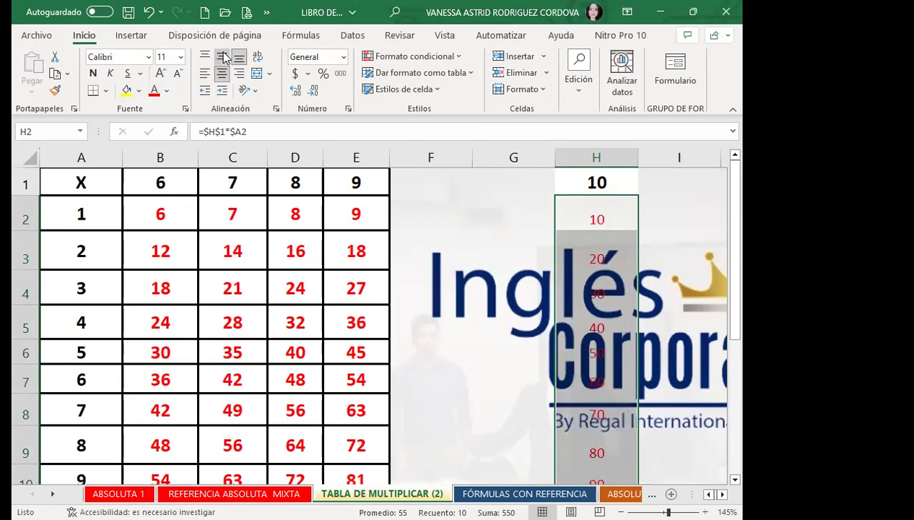
left_click(221, 57)
left_click(93, 73)
left_click(160, 74)
left_click(160, 74)
left_click(160, 73)
Step: Review the H2 and H11 results against the multiplier in H1 and row value in A2
scroll(620, 393, "down", 1)
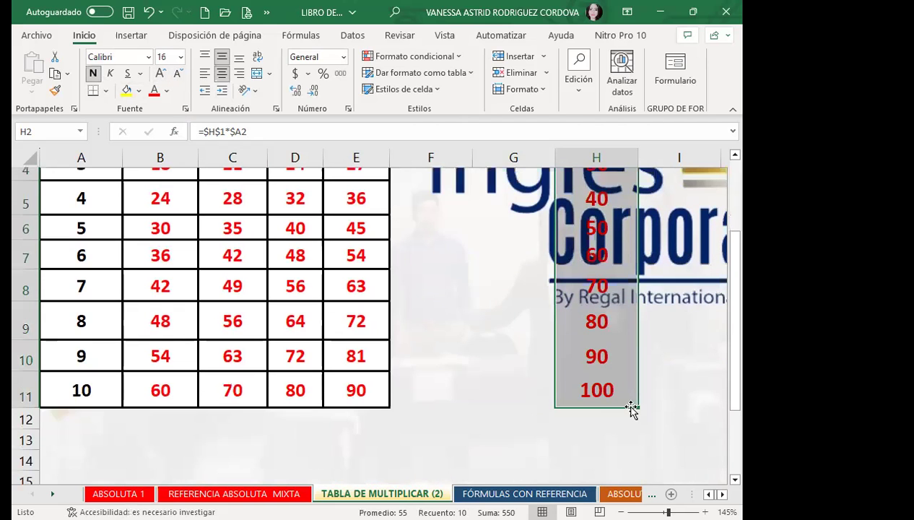
scroll(620, 383, "up", 1)
left_click(606, 209)
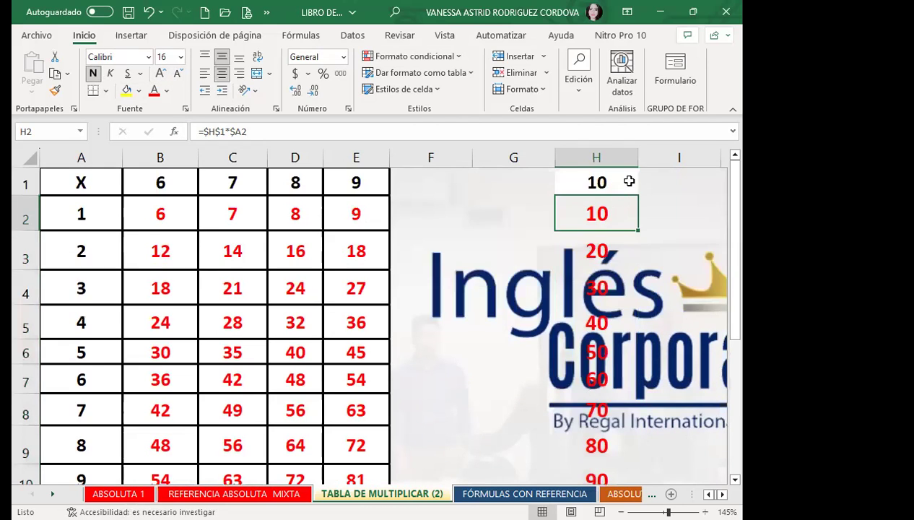
left_click(628, 179)
scroll(612, 260, "down", 2)
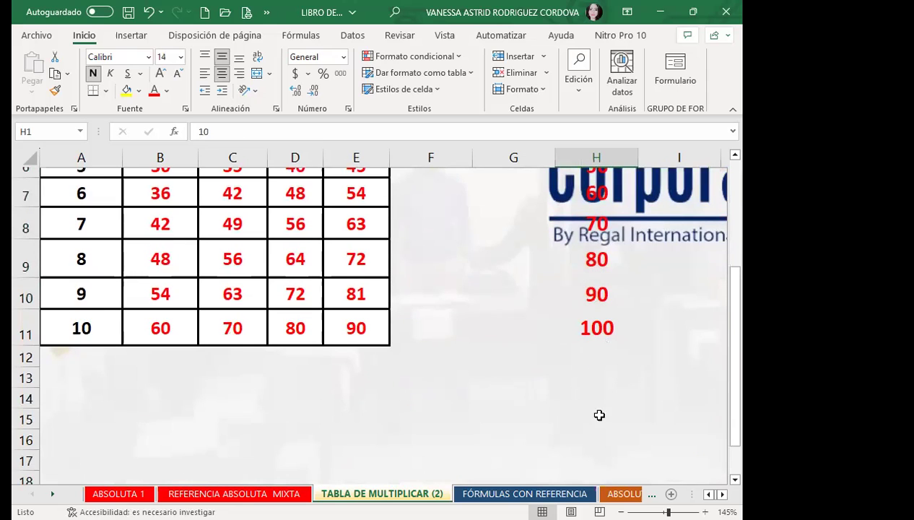
left_click(605, 332)
scroll(607, 335, "up", 2)
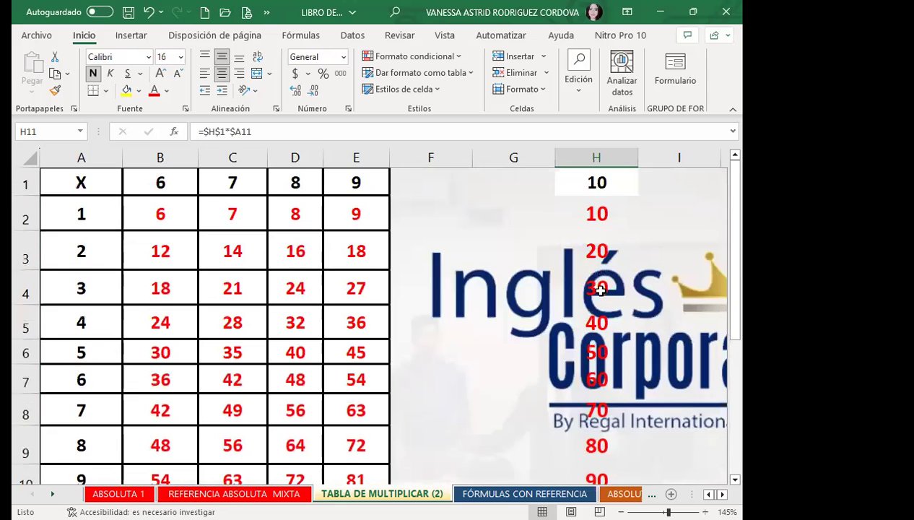
left_click(595, 181)
left_click(79, 213)
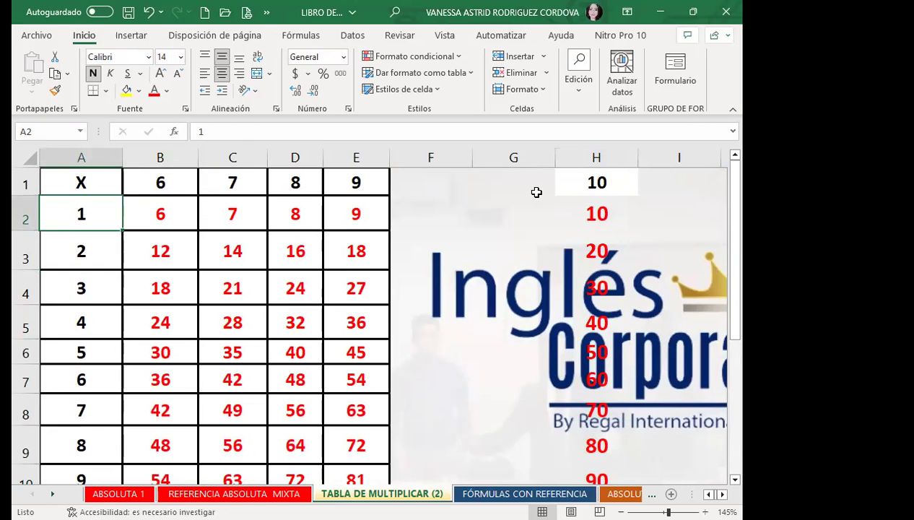
left_click(569, 181)
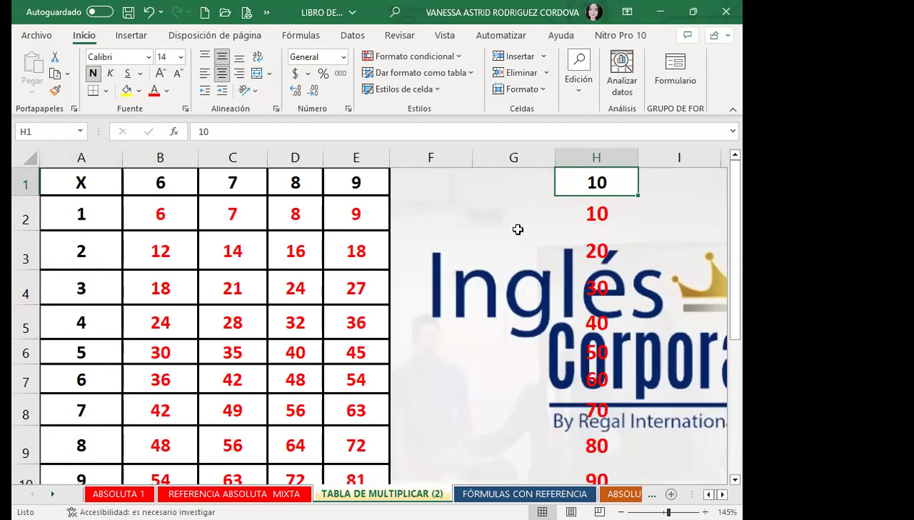
scroll(577, 336, "right", 3)
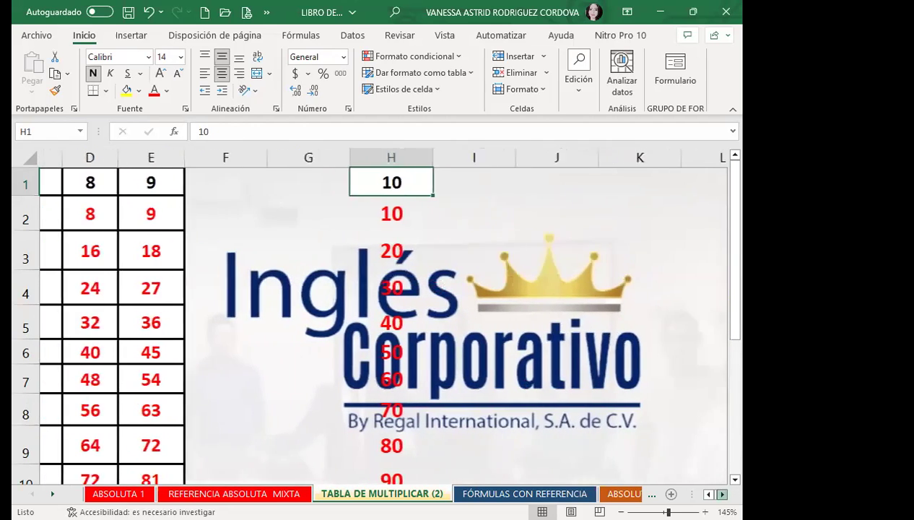
scroll(577, 336, "right", 2)
Step: Inspect the table's mixed-reference formulas in E8 (=E$1*$A8), C7 and C6
left_click(582, 183)
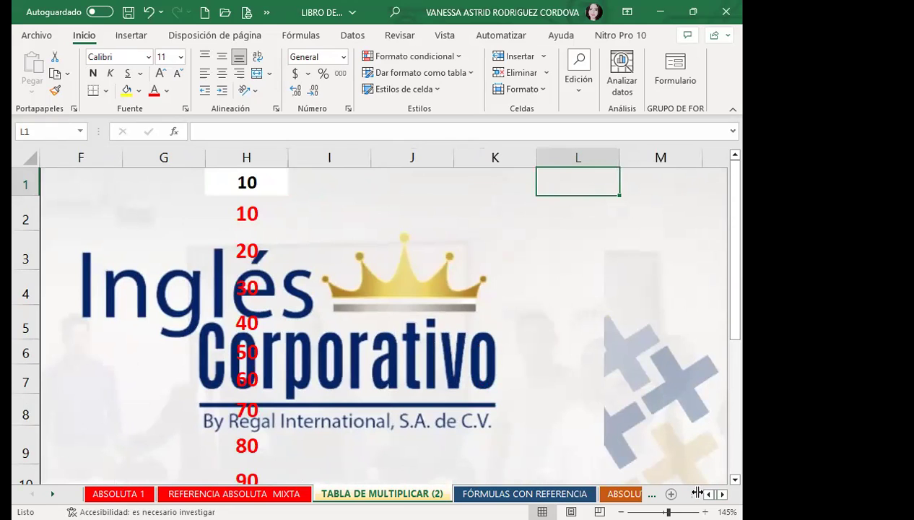
left_click_drag(692, 494, 642, 493)
left_click(563, 359)
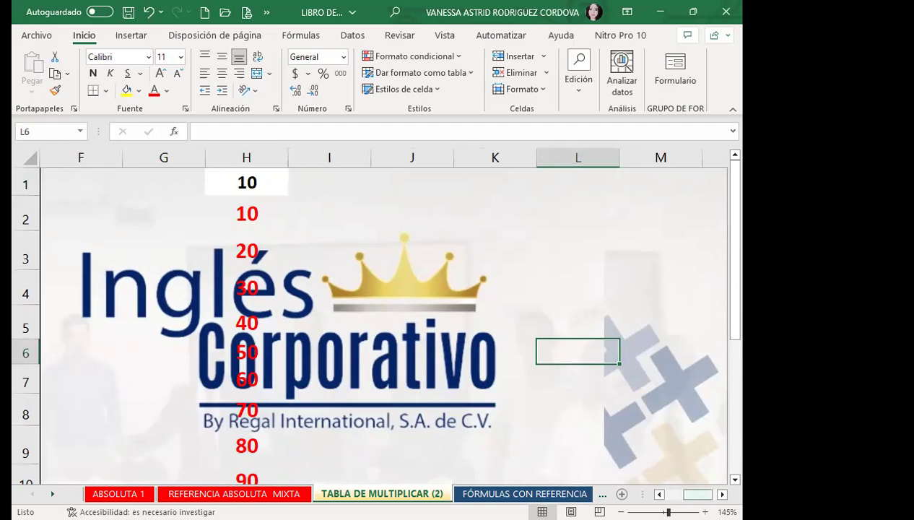
left_click_drag(697, 493, 672, 493)
left_click(510, 405)
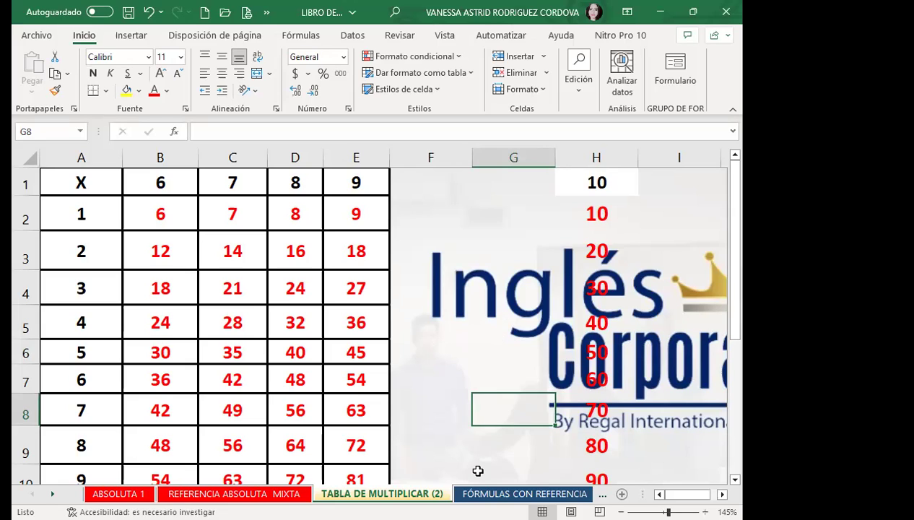
left_click(478, 366)
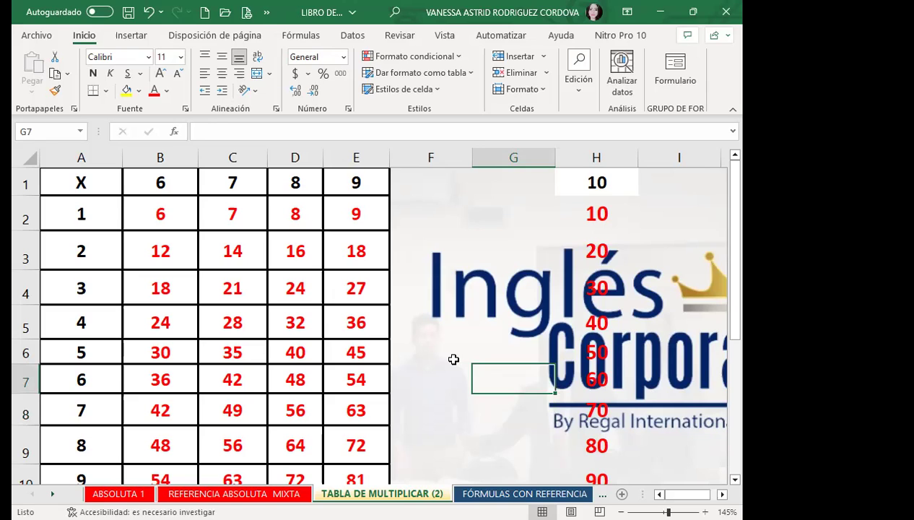
left_click(361, 415)
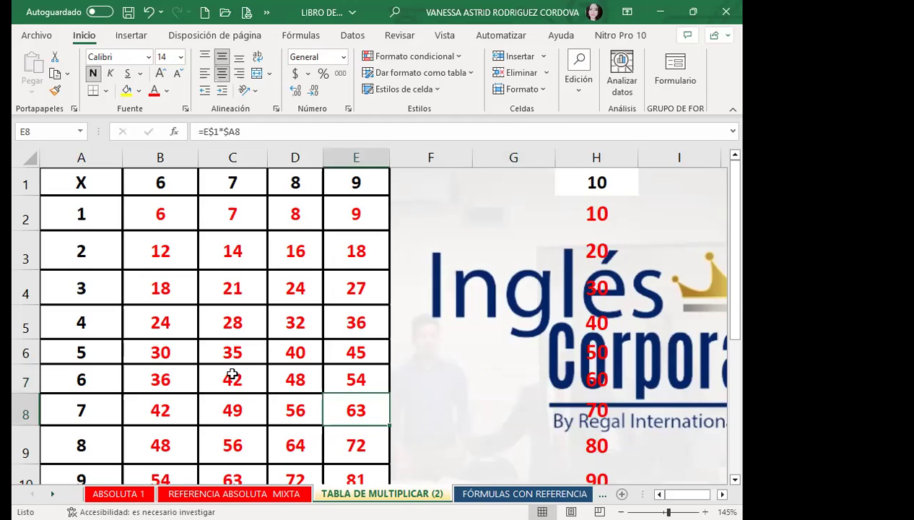
left_click(231, 375)
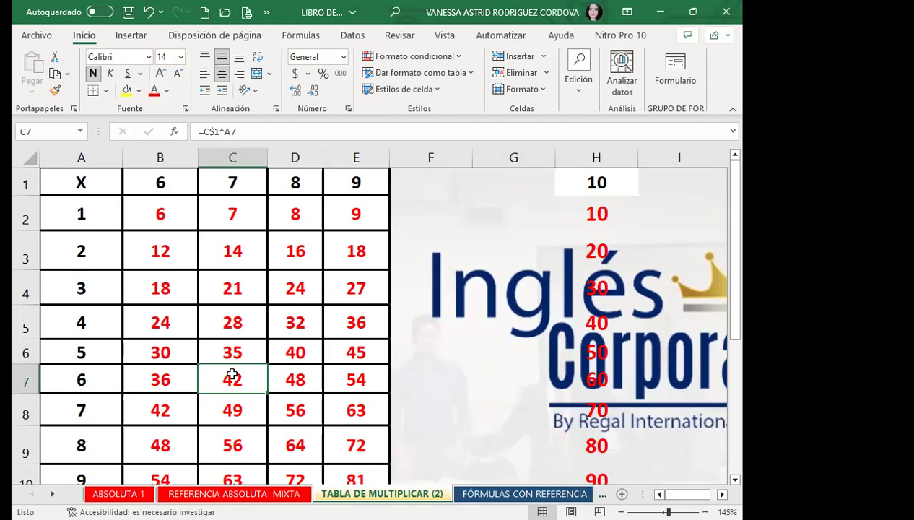
left_click(227, 350)
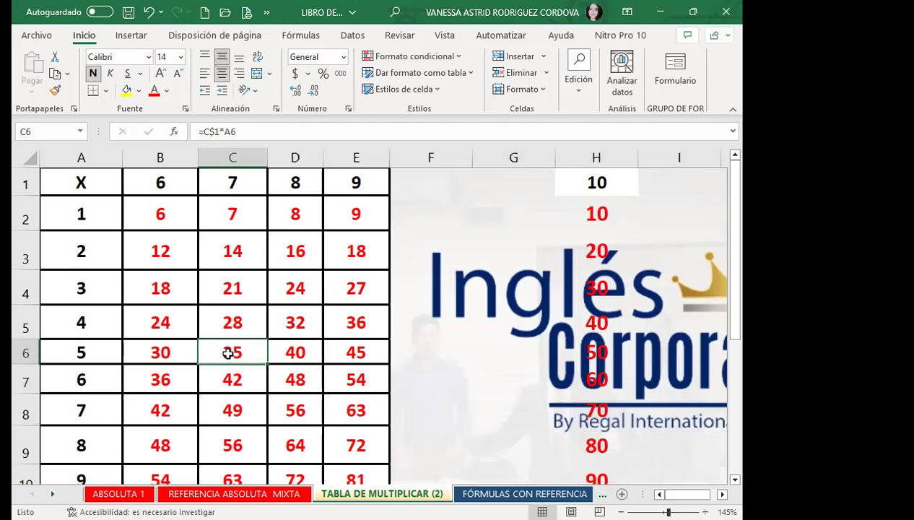
left_click(481, 493)
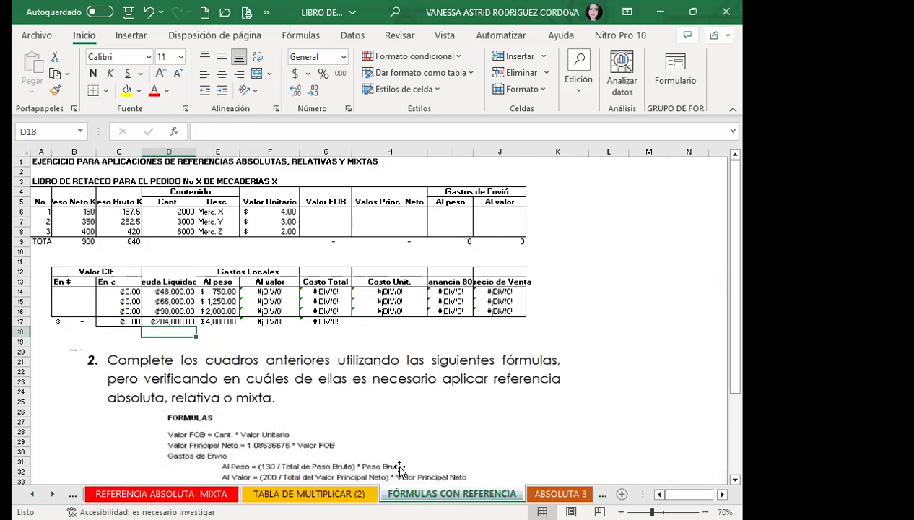
left_click(318, 220)
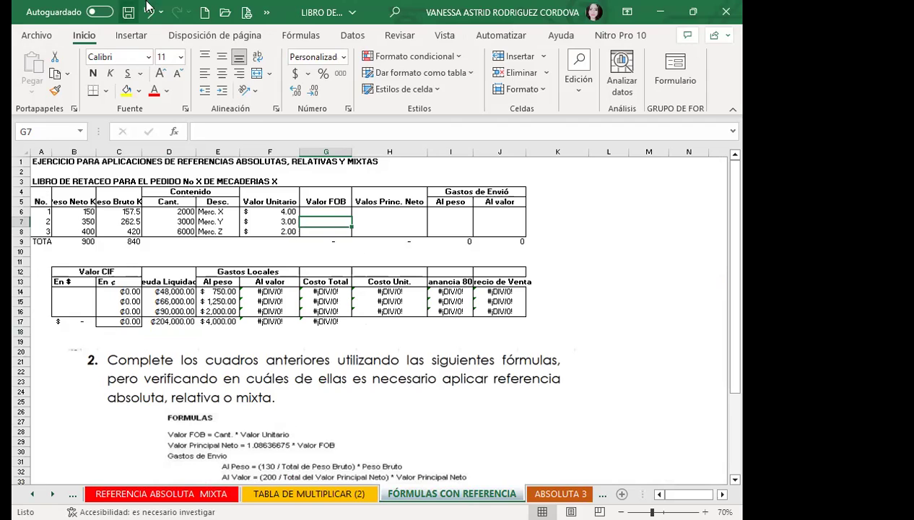
left_click(325, 249)
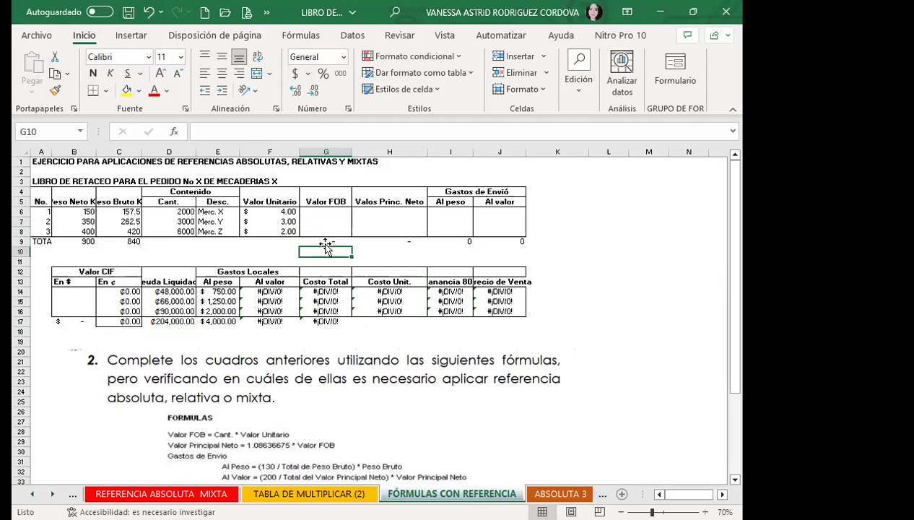
left_click(328, 200)
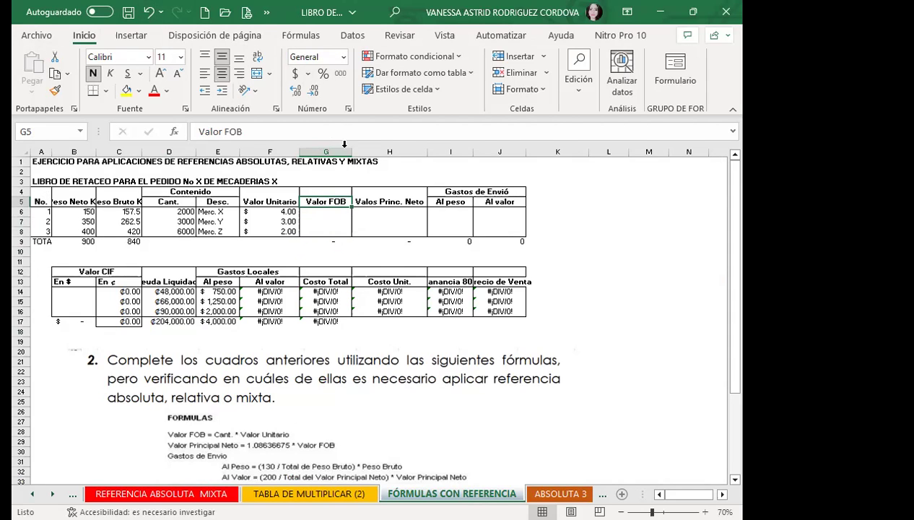
left_click(388, 202)
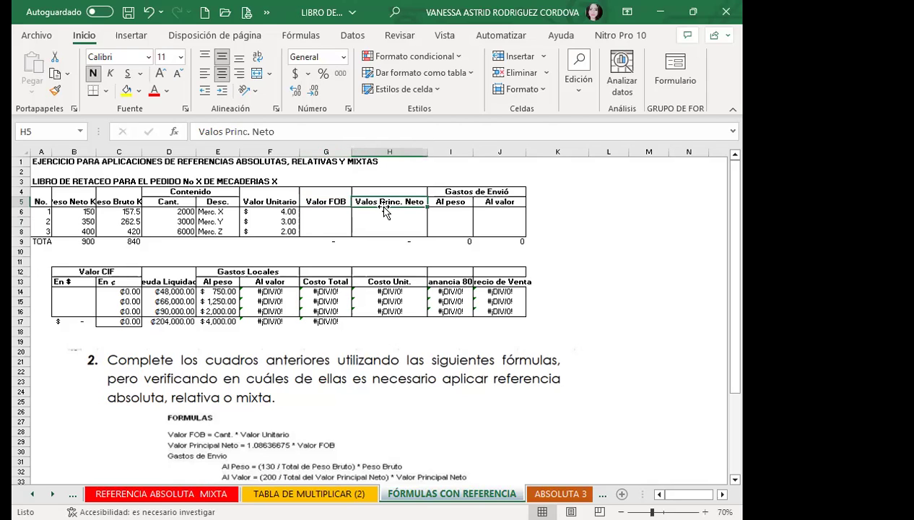
left_click(453, 203)
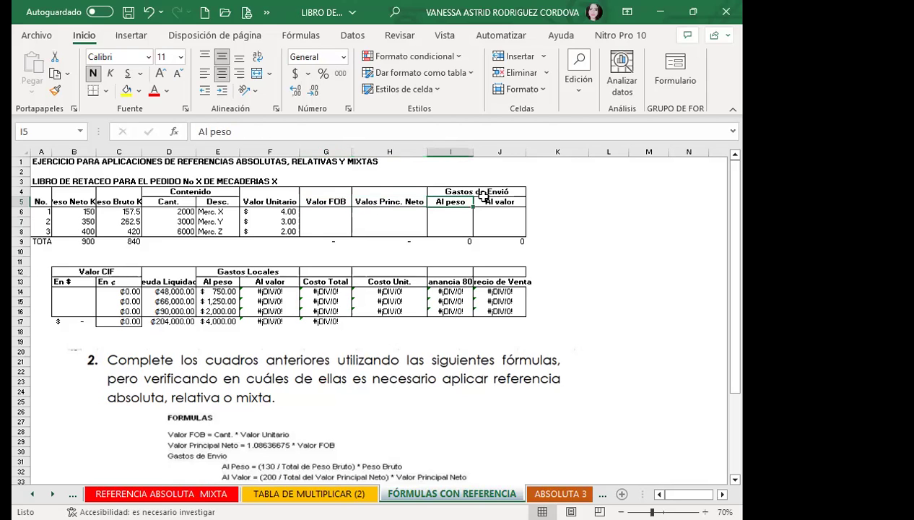
left_click(500, 204)
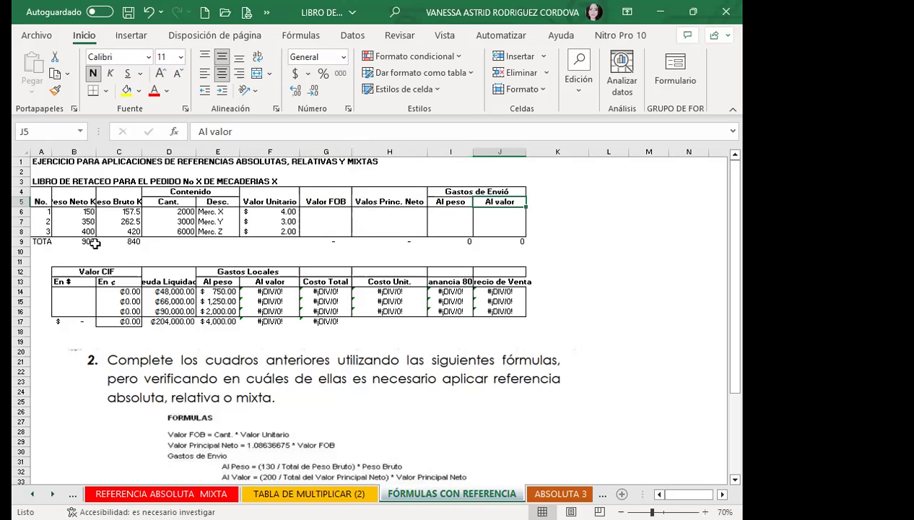
left_click(83, 270)
left_click(74, 285)
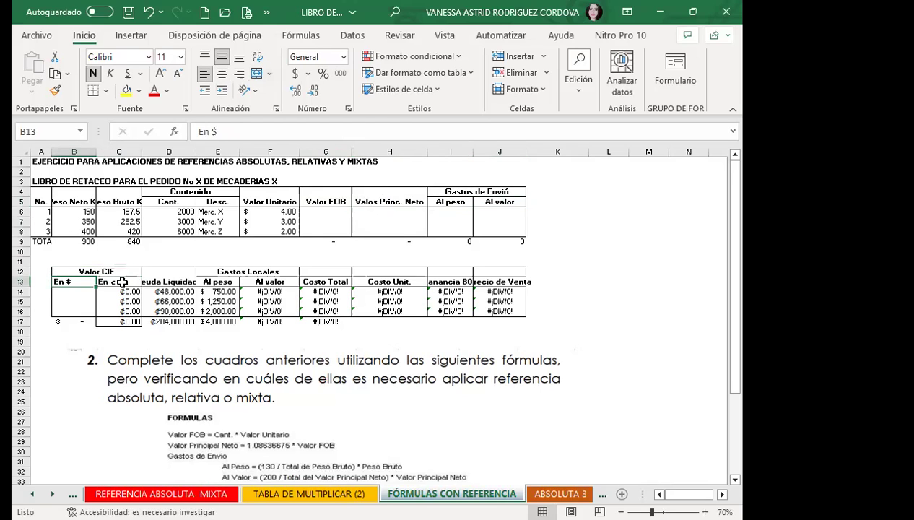
left_click(117, 279)
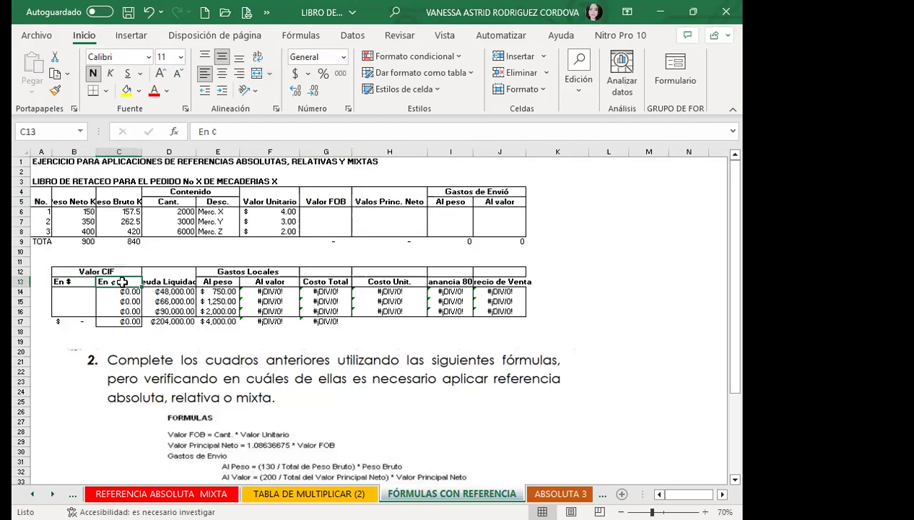
left_click(180, 271)
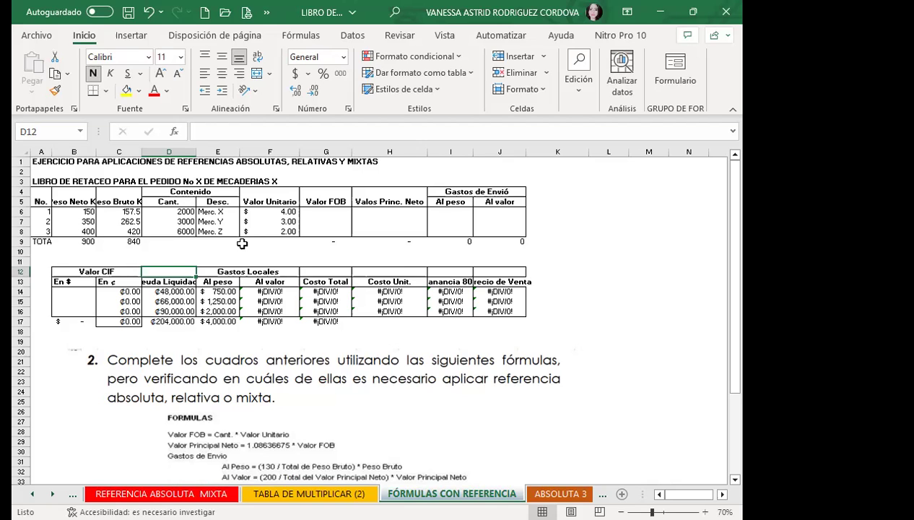
left_click(336, 208)
scroll(383, 370, "down", 2)
scroll(384, 389, "down", 2)
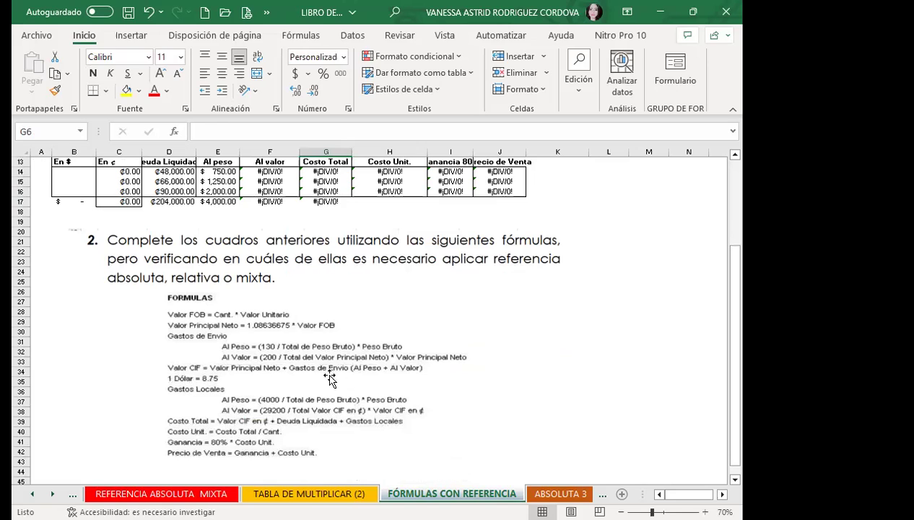
left_click(384, 394)
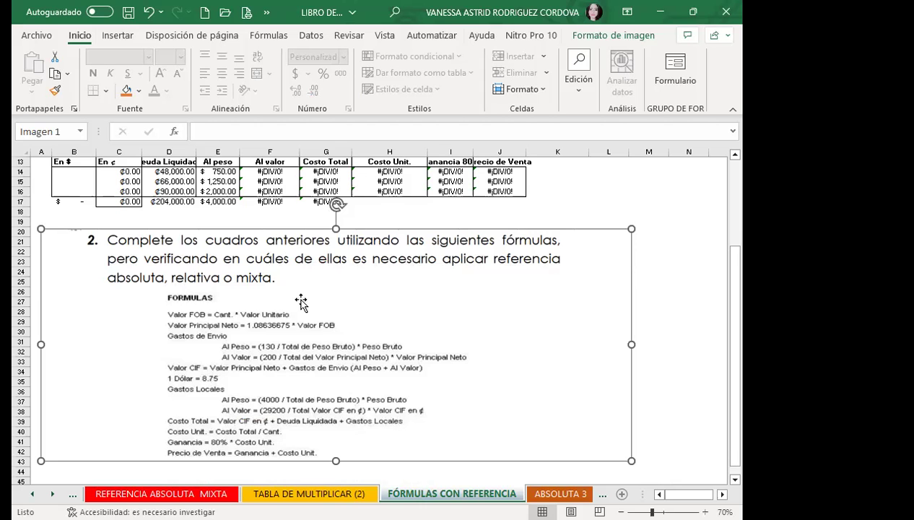
scroll(299, 315, "up", 1)
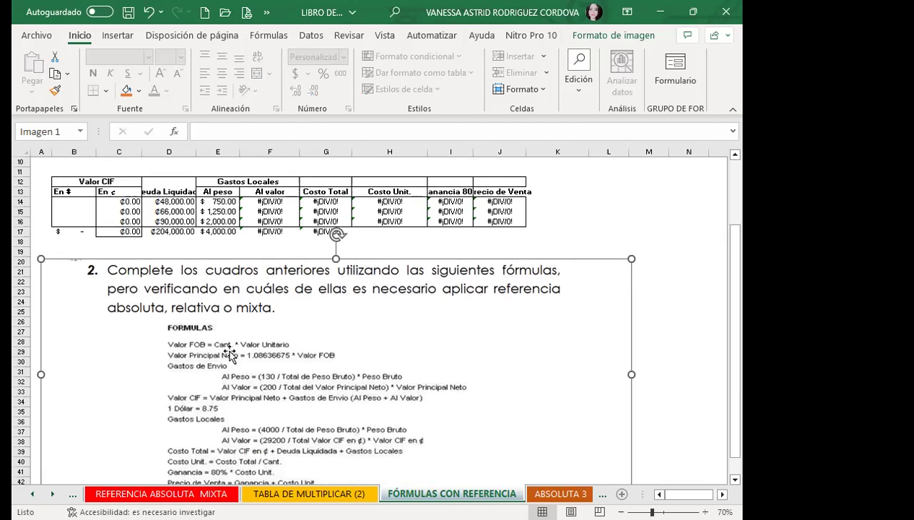
scroll(364, 361, "up", 3)
scroll(365, 361, "up", 1)
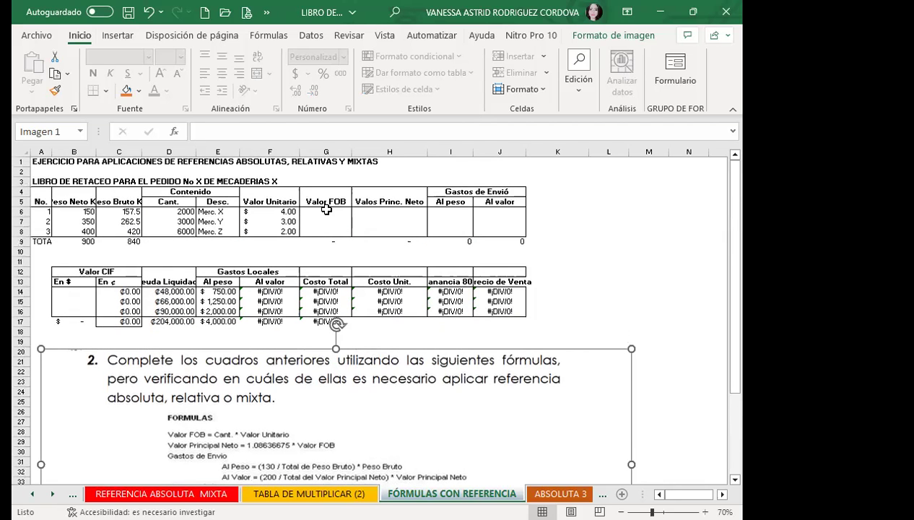
Step: Enter =D6*F6 in G6 and fill it to G8, giving 8,000, 9,000 and 12,000
left_click(326, 210)
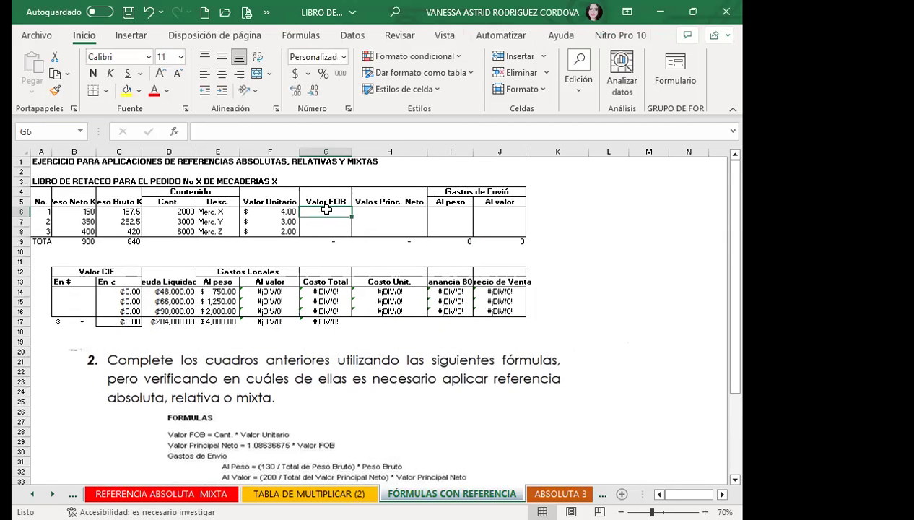
type("=")
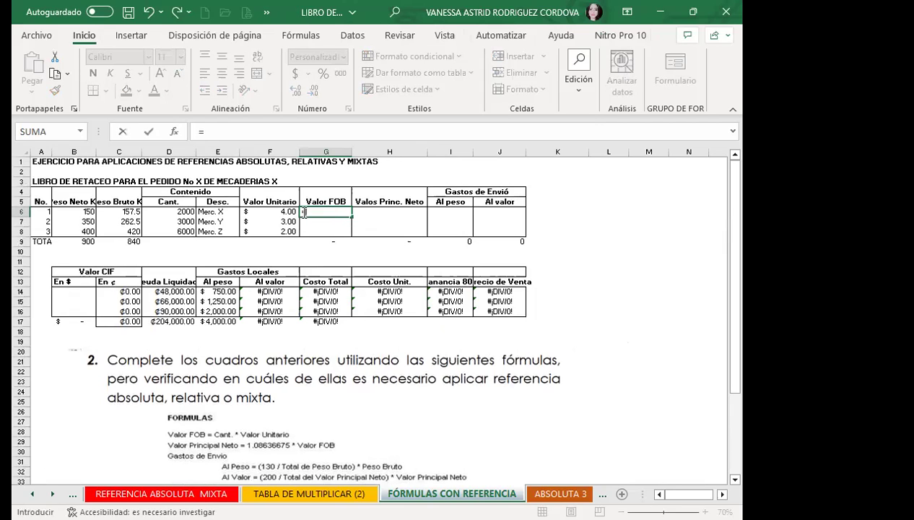
left_click(167, 212)
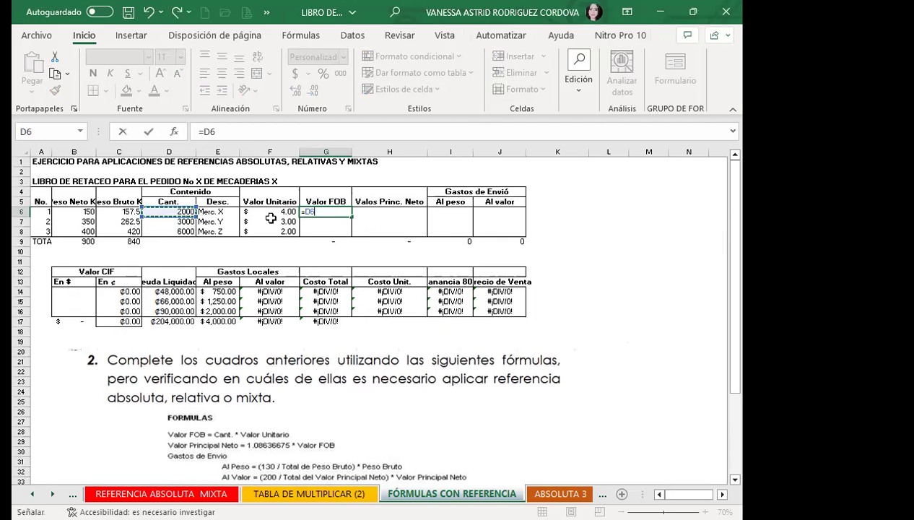
type("*")
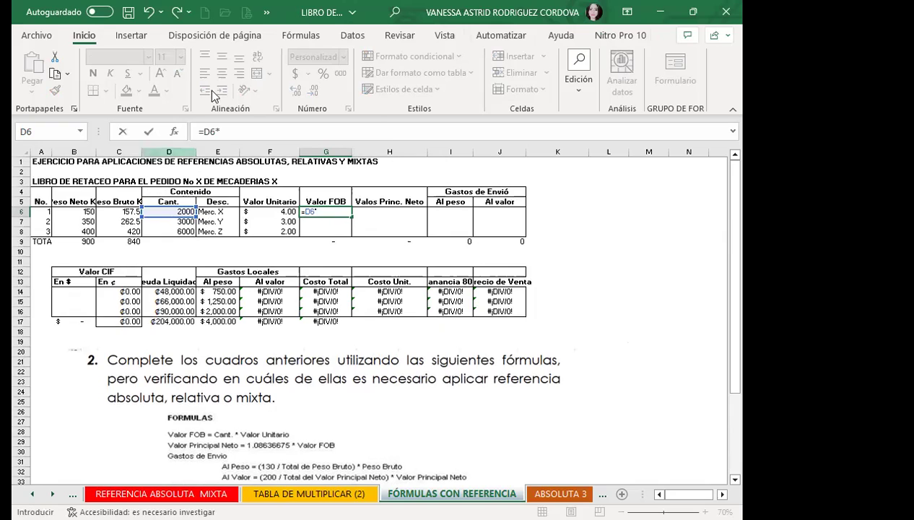
left_click(262, 211)
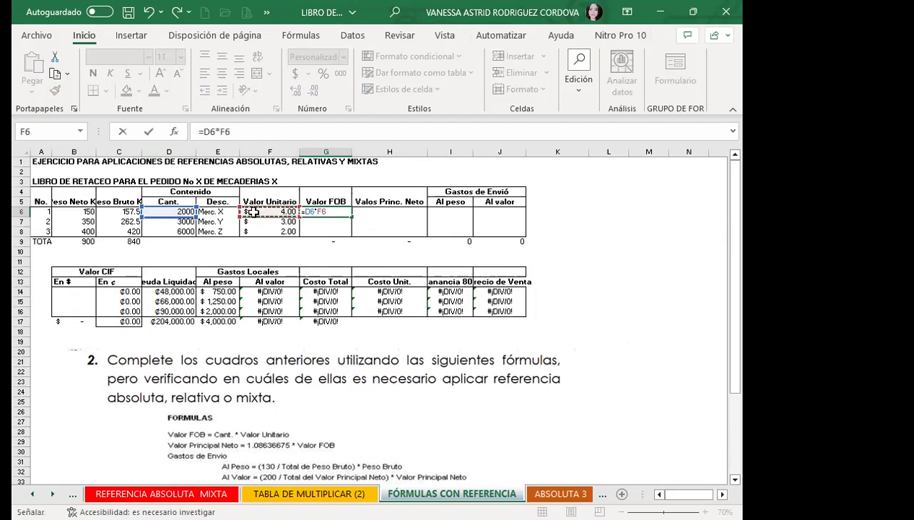
key("Return")
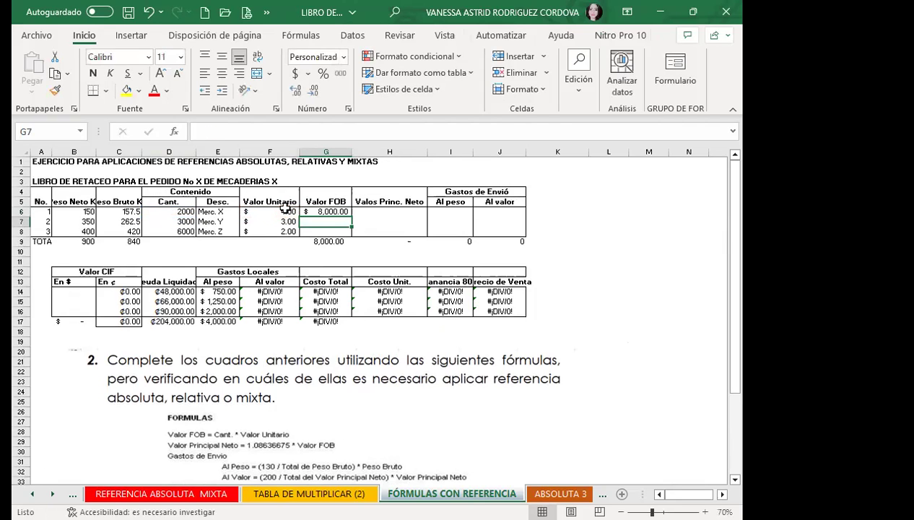
left_click(313, 210)
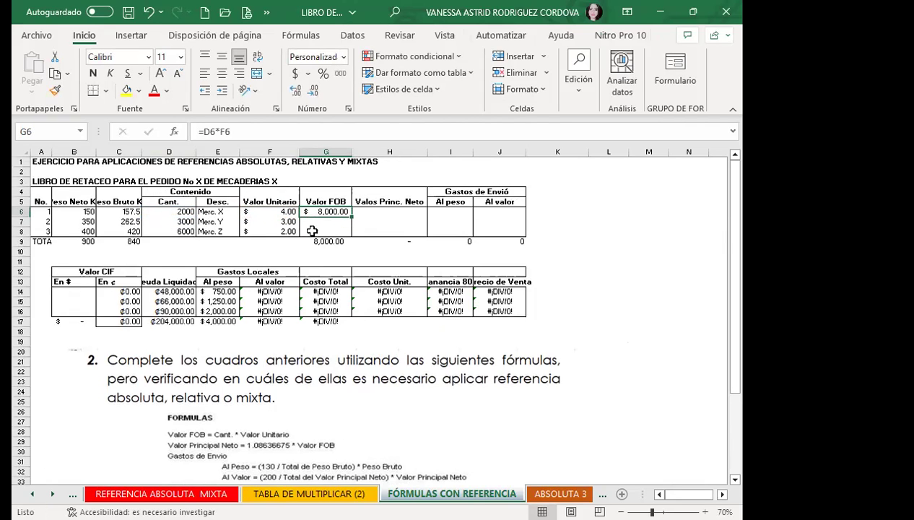
left_click_drag(350, 214, 352, 236)
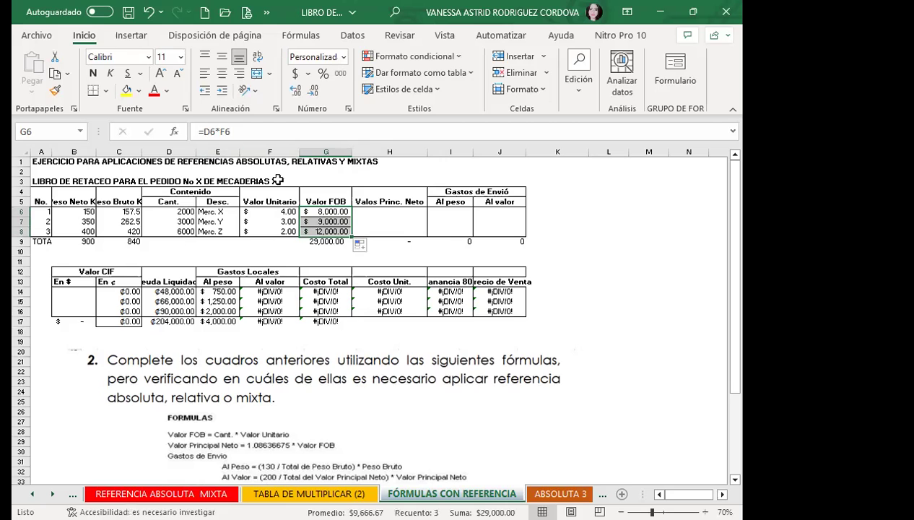
Step: Enter =1.08636675*G6 in H6 and fill it to H8, giving 8,690.93, 9,777.30 and 13,036.40
left_click(362, 209)
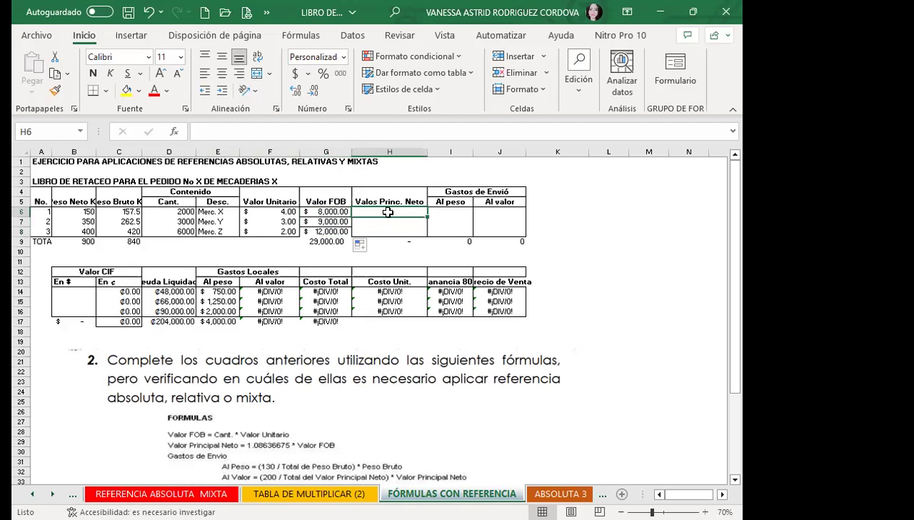
scroll(243, 446, "down", 1)
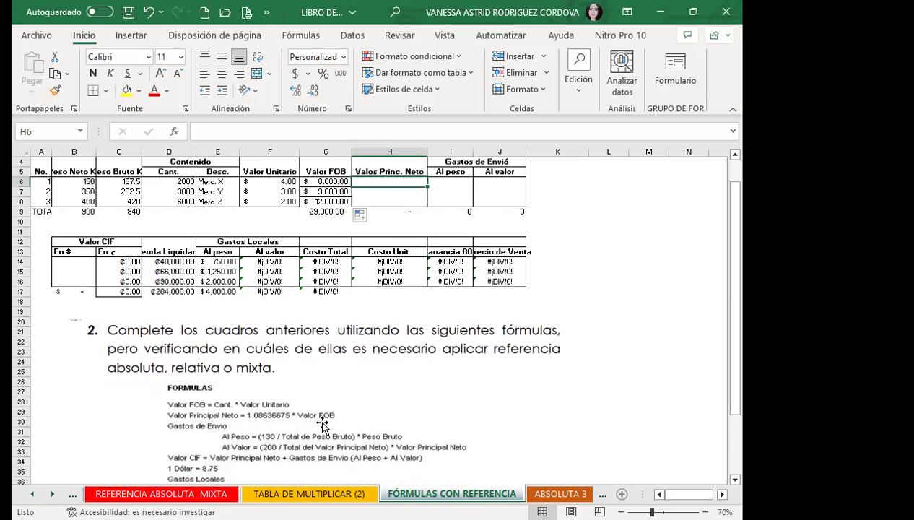
type("=1.08636675*")
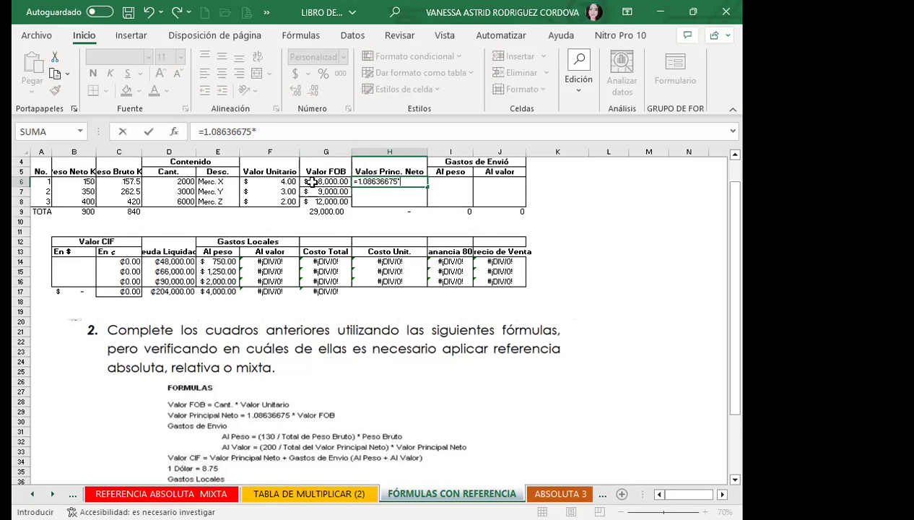
left_click(311, 181)
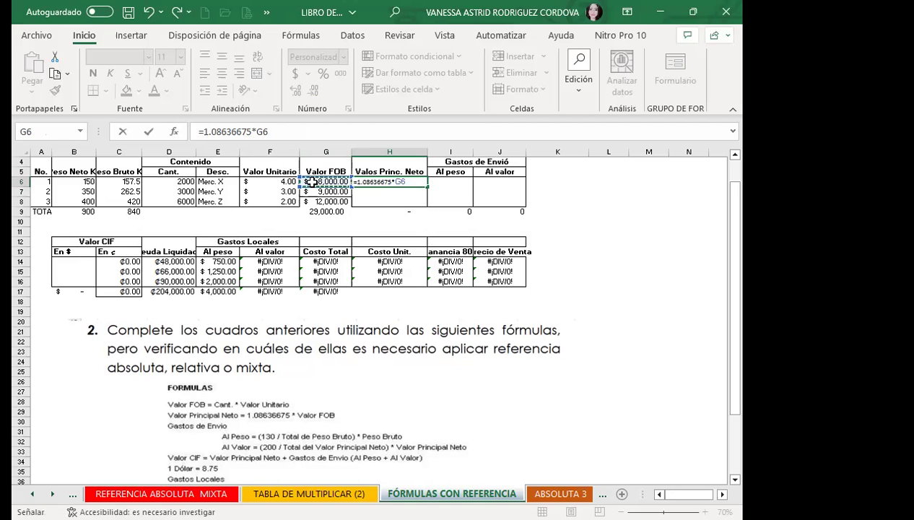
key("Return")
left_click(416, 185)
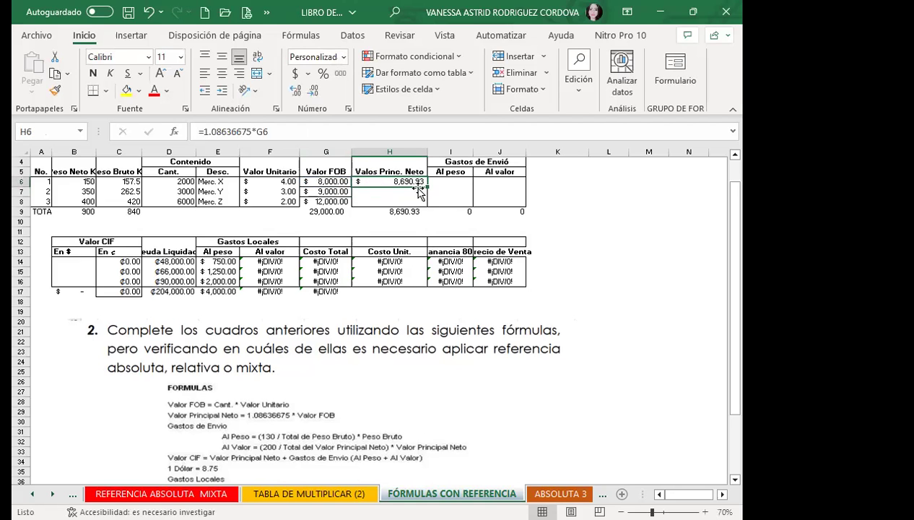
left_click_drag(426, 186, 428, 204)
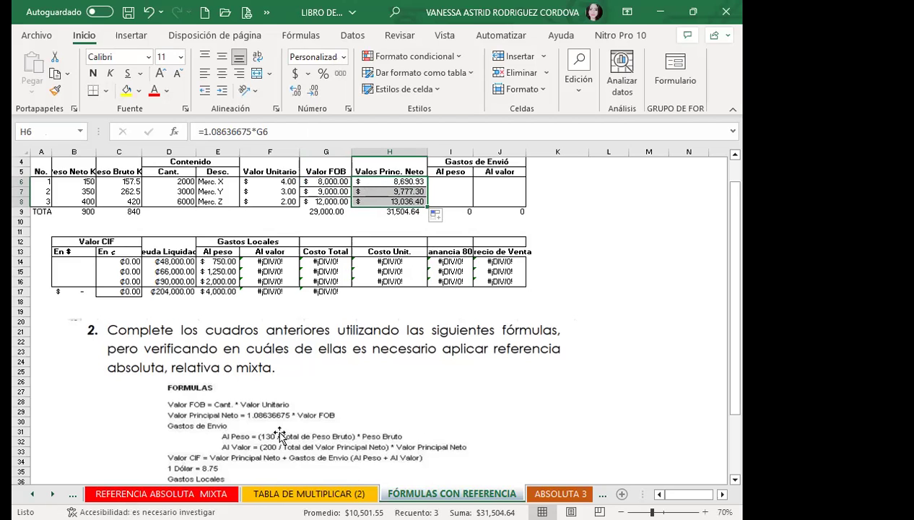
Step: Enter =(130/$C$9)*C6 in I6 for the first item's shipping by weight
left_click(449, 181)
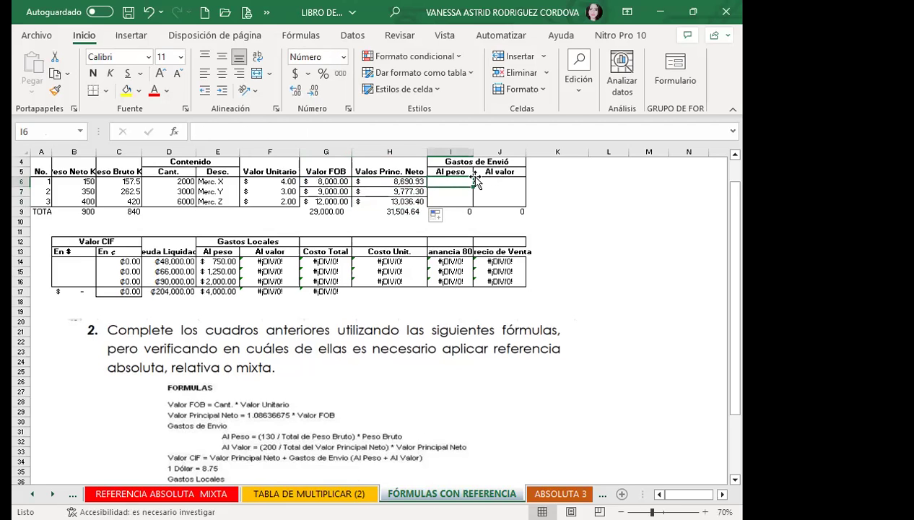
type("=(130/")
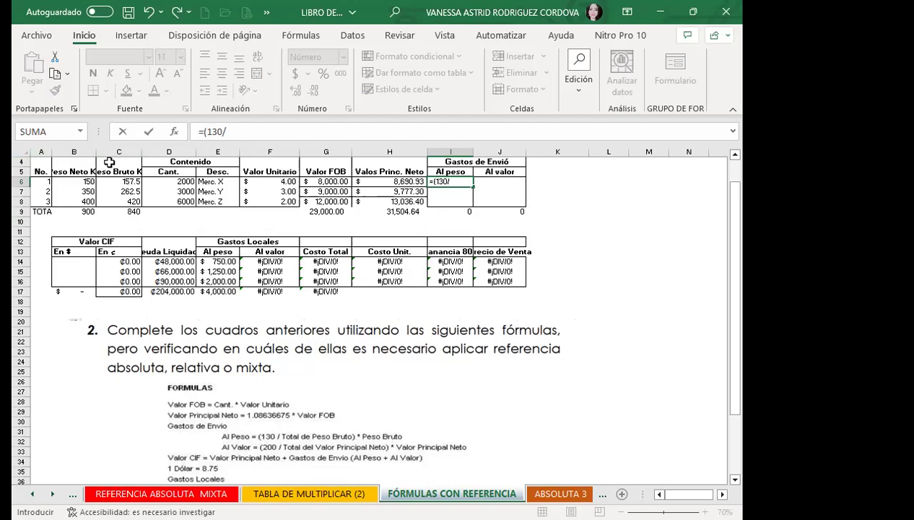
left_click(117, 211)
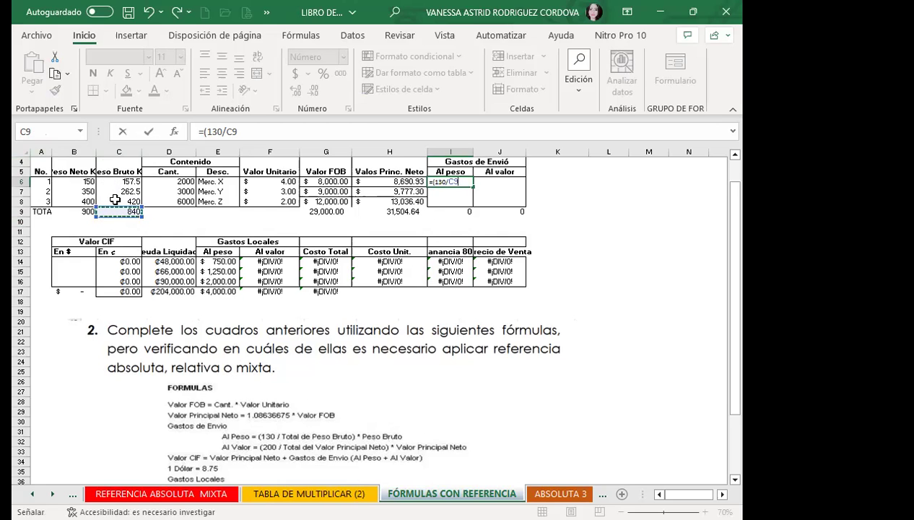
key("F4")
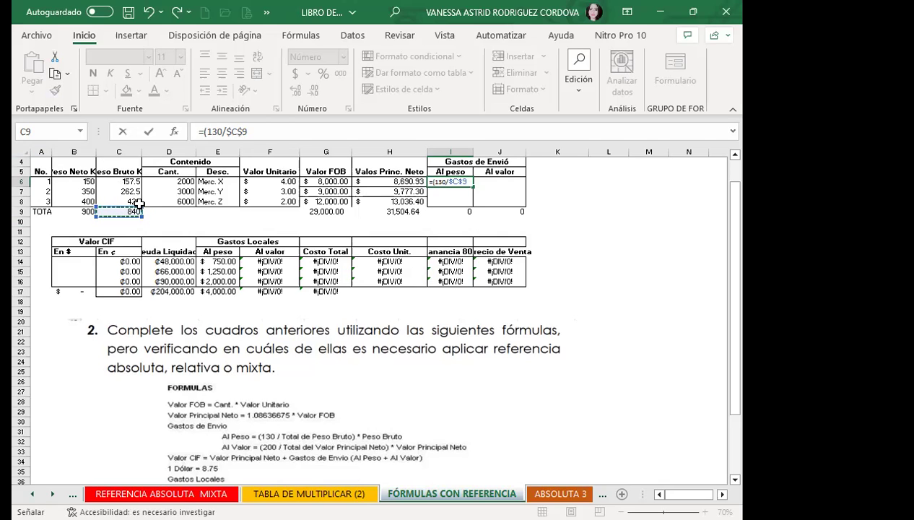
type(")*")
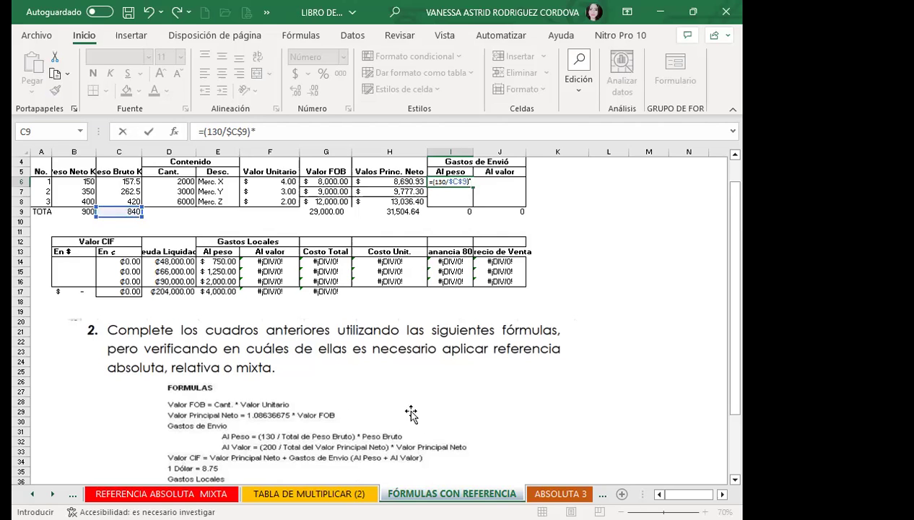
left_click(111, 182)
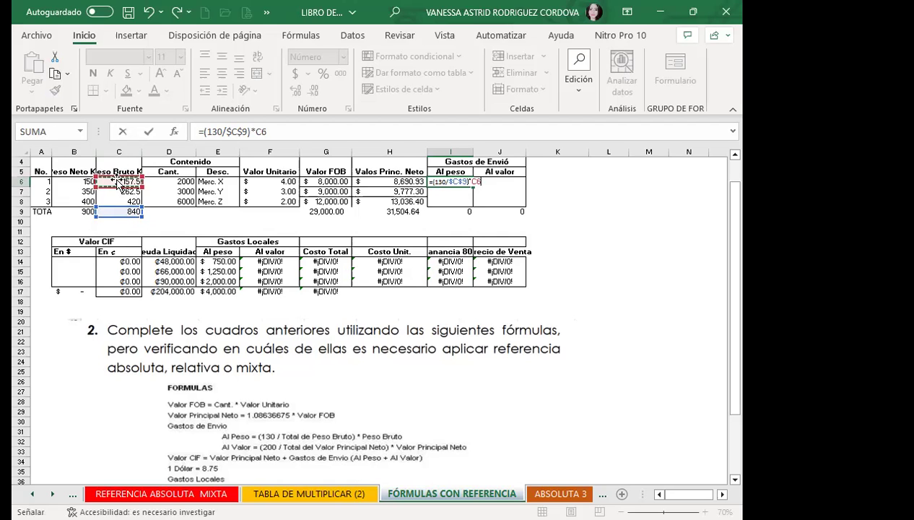
key("Return")
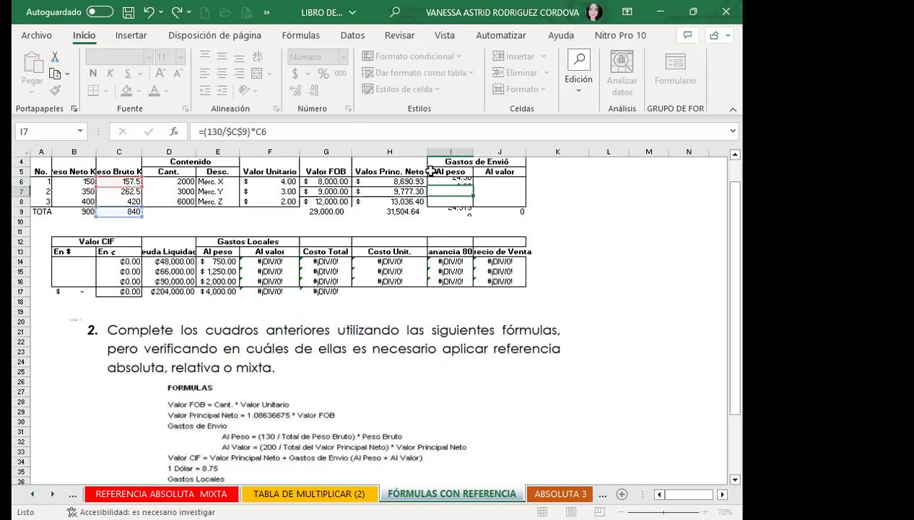
Step: Fill the I6 formula down to I8, giving 24.38, 40.63 and 65.00
left_click(437, 181)
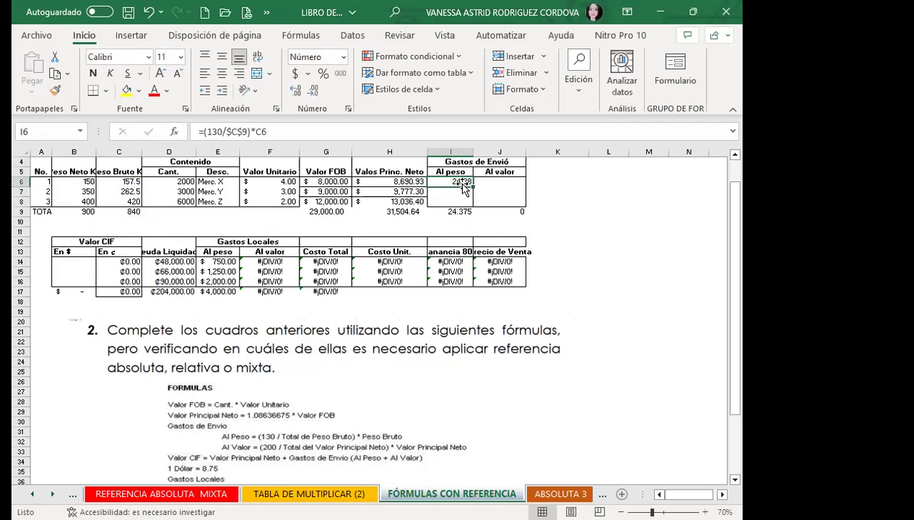
left_click_drag(473, 186, 474, 202)
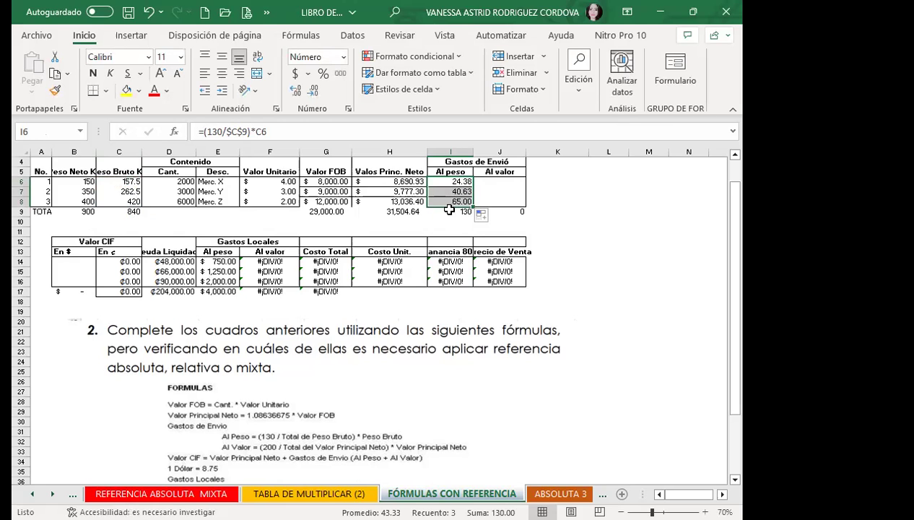
left_click(442, 181)
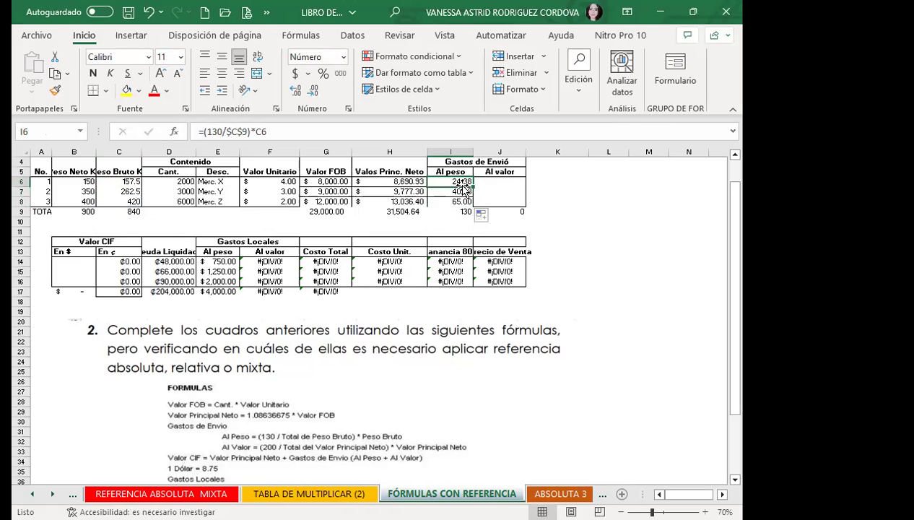
left_click_drag(469, 186, 471, 207)
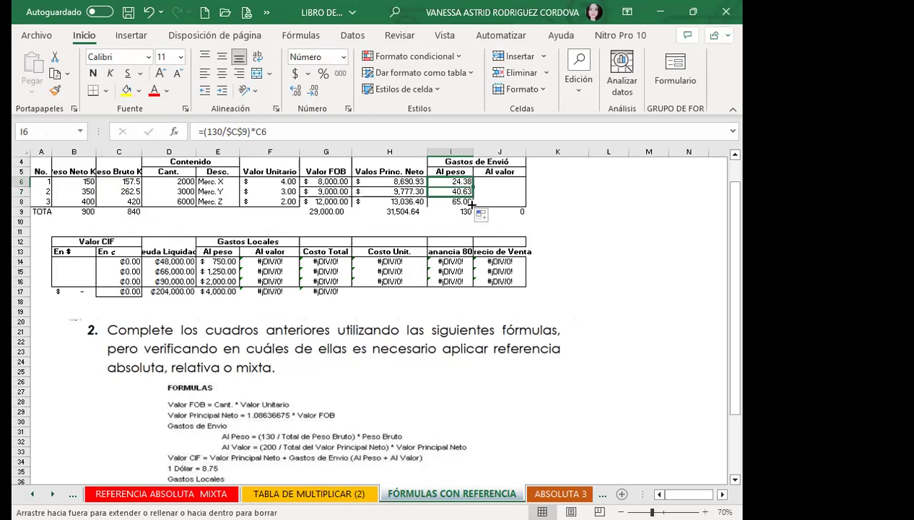
left_click(439, 201)
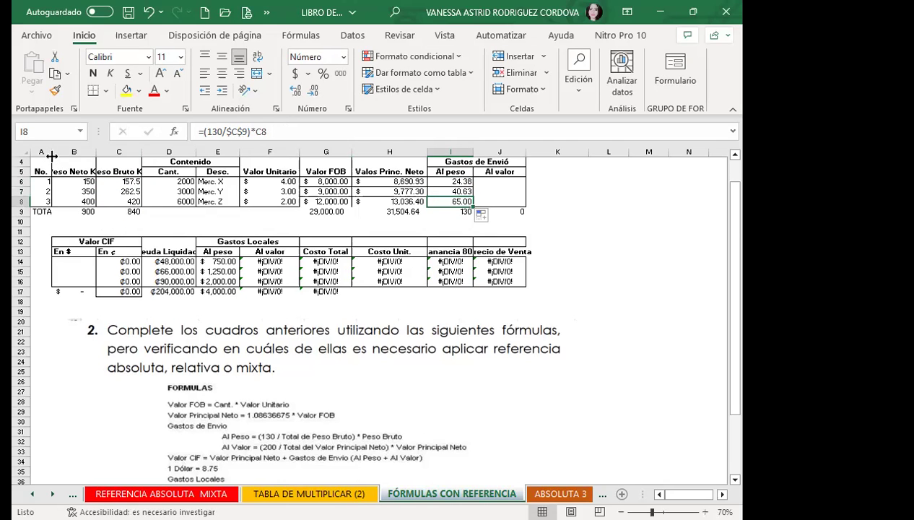
Step: Widen column A slightly and review the C9 total and I6 shipping formulas
left_click_drag(52, 155, 62, 155)
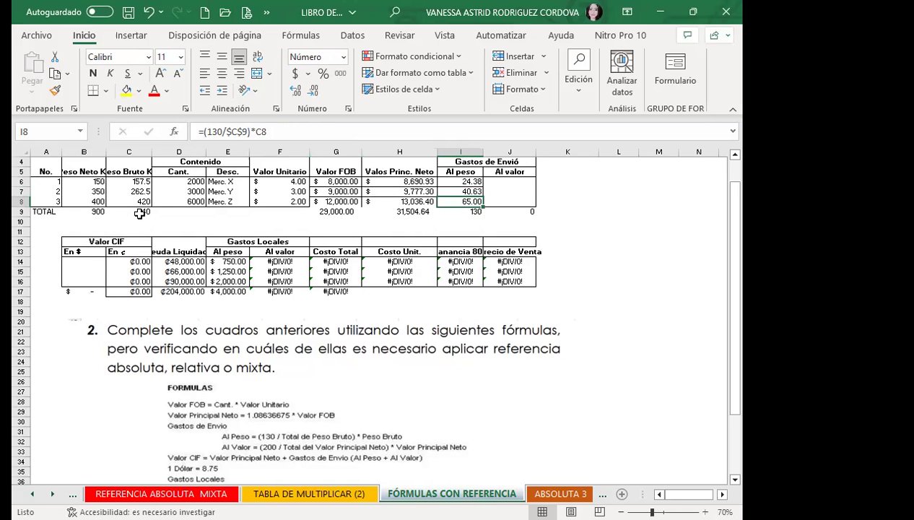
left_click(135, 213)
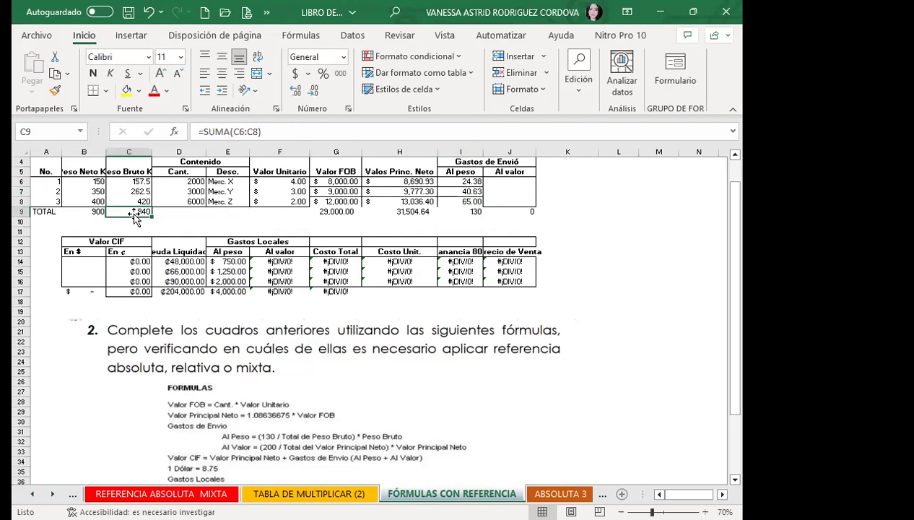
left_click(439, 179)
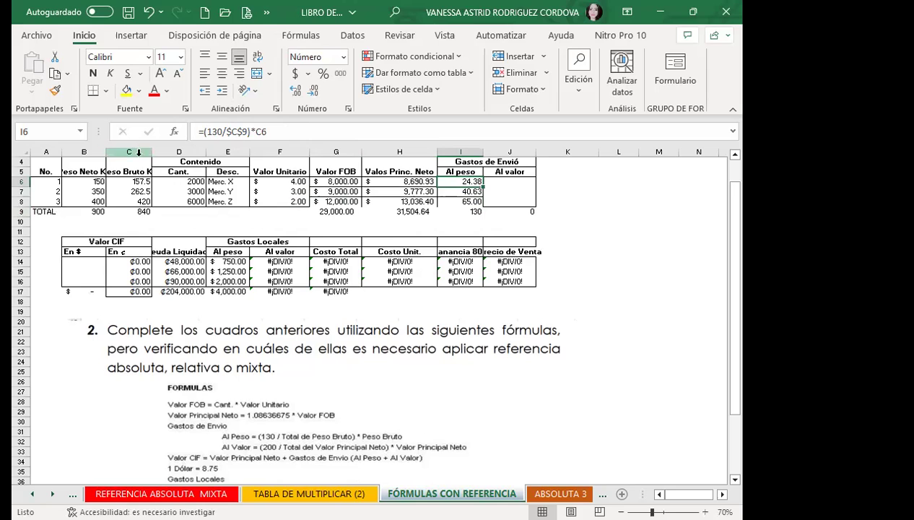
left_click(140, 212)
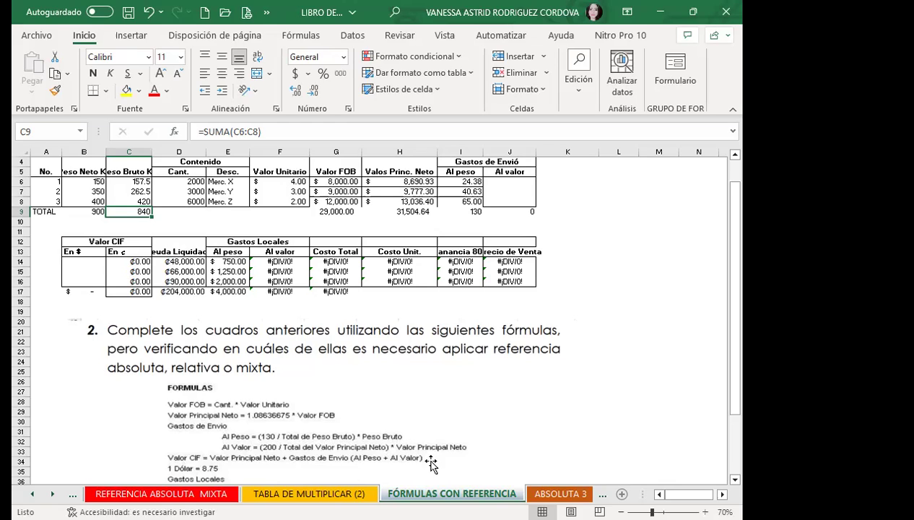
left_click(430, 464)
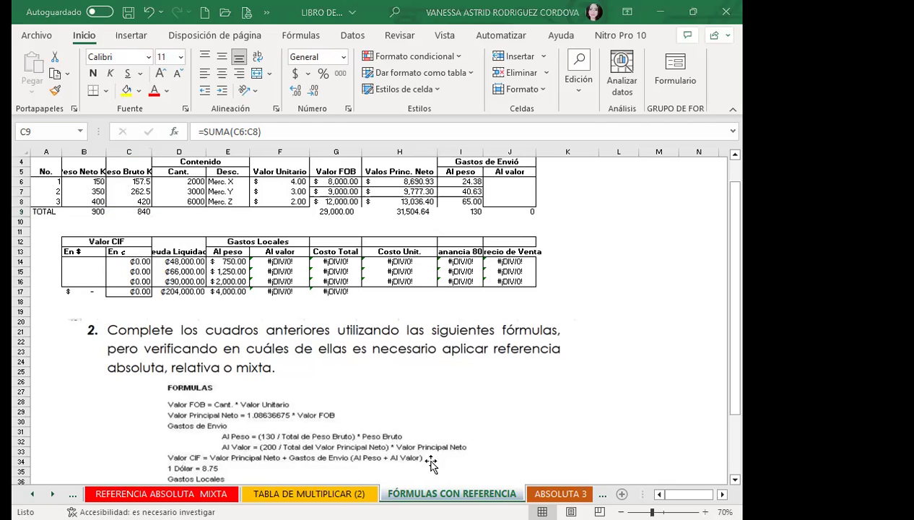
key("alt+Tab")
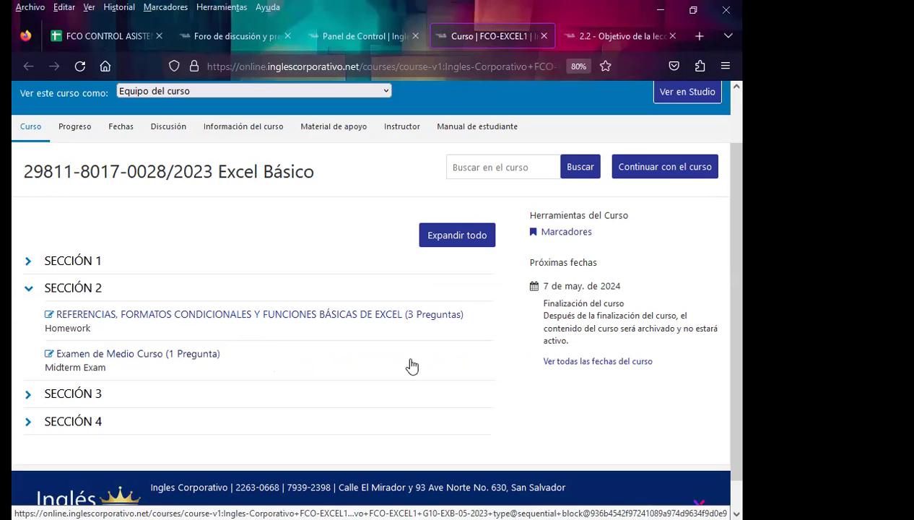
Step: Go to the lesson 2.2 page, then the class #7 forum on Excel references
left_click(612, 33)
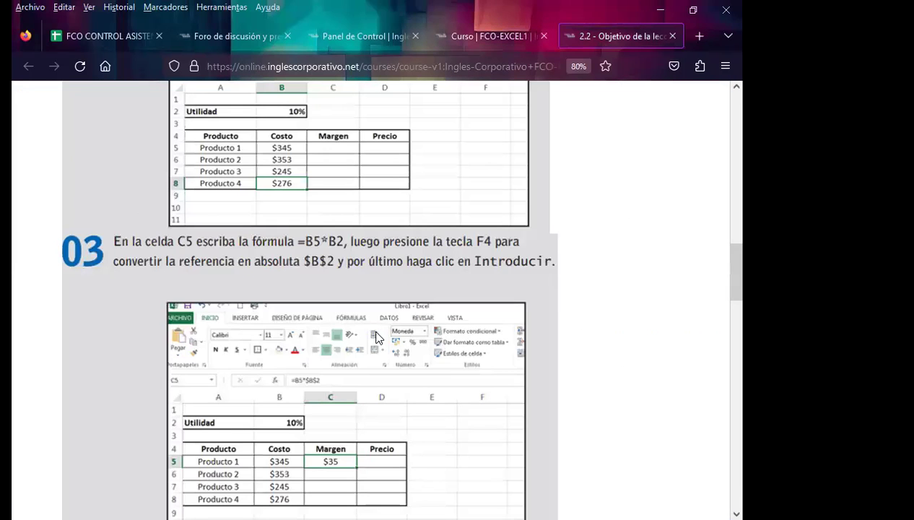
scroll(466, 239, "up", 5)
left_click(232, 34)
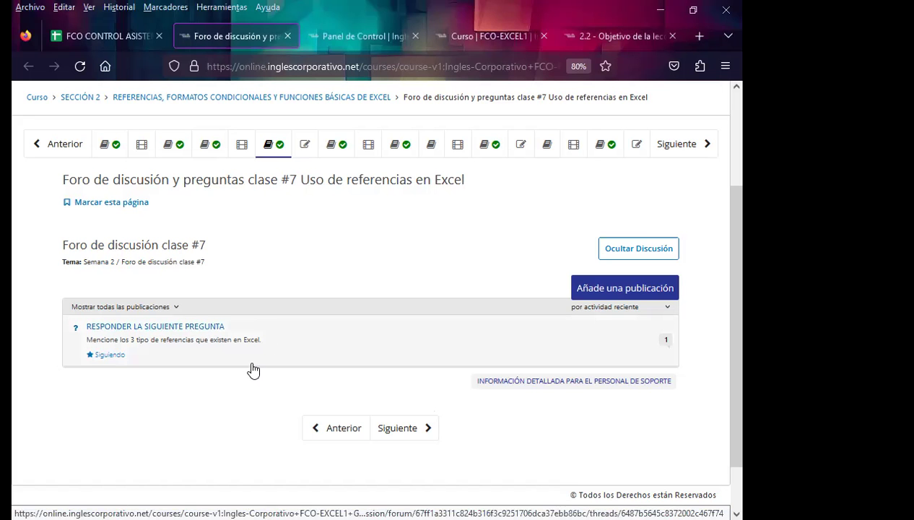
scroll(222, 354, "down", 2)
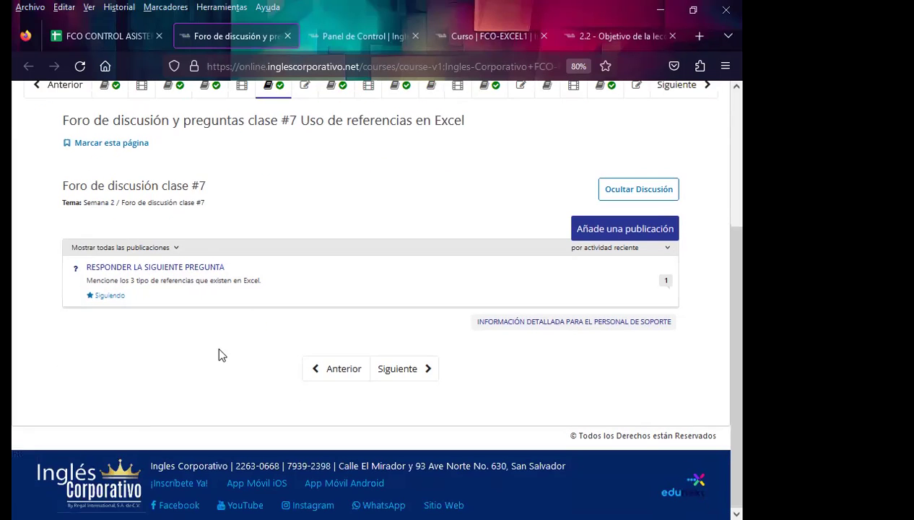